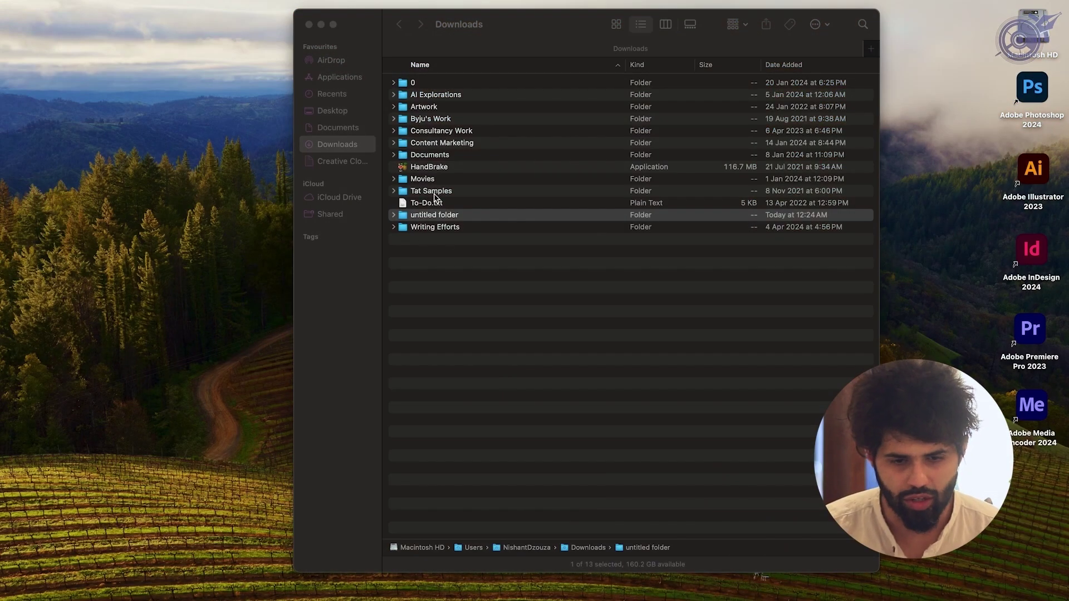
Rename the untitled folder in Downloads as AI Art Tool.
{"action": "left_click", "coordinate": [438, 214]}
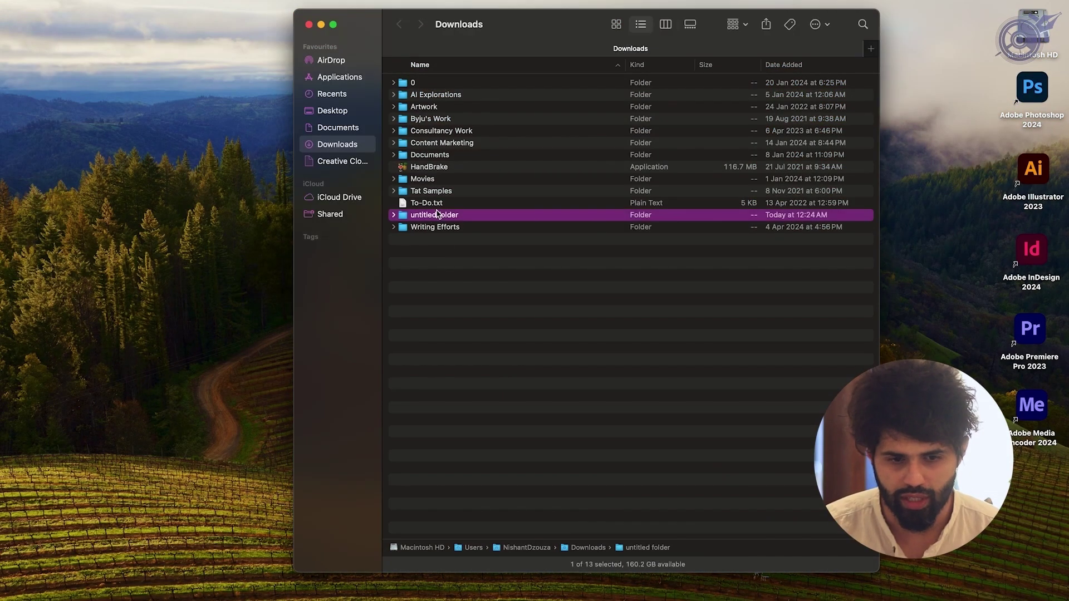
{"action": "key", "text": "Return"}
{"action": "type", "text": "AI Art Tool"}
{"action": "key", "text": "Return"}
{"action": "left_click", "coordinate": [467, 299]}
{"action": "left_click", "coordinate": [416, 99]}
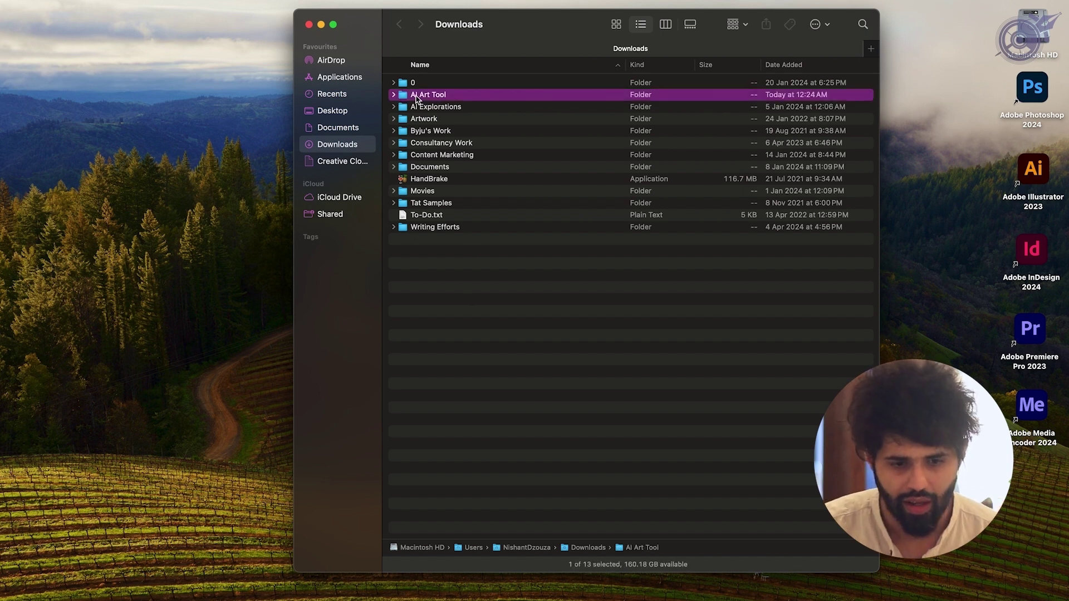
Find and launch Terminal from the system search, and arrange its window beside the Downloads folder window.
{"action": "key", "text": "F11"}
{"action": "key", "text": "super+space"}
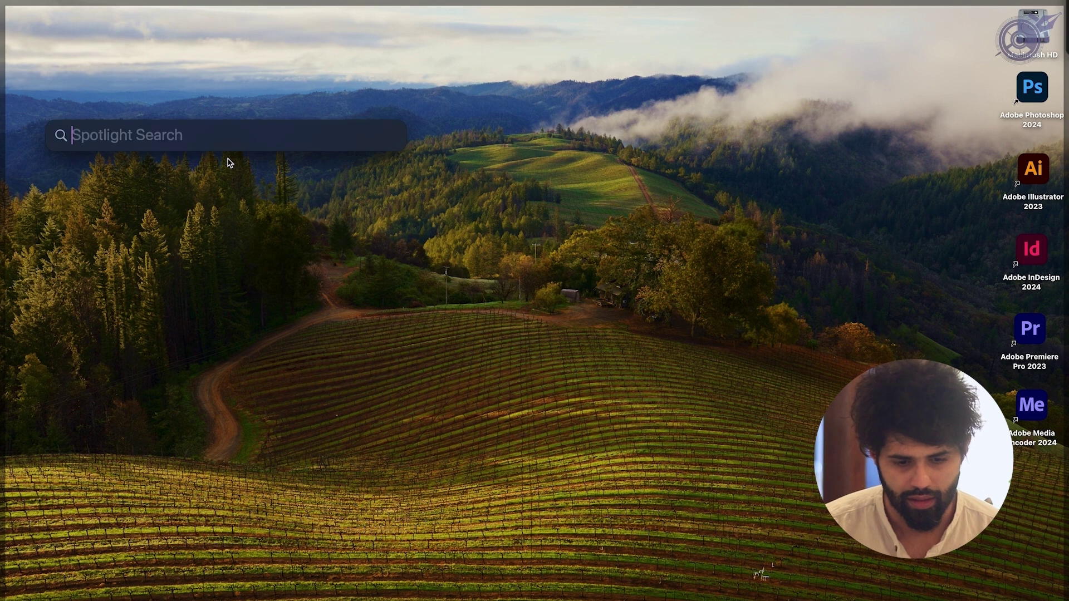
{"action": "type", "text": "terminal"}
{"action": "key", "text": "Return"}
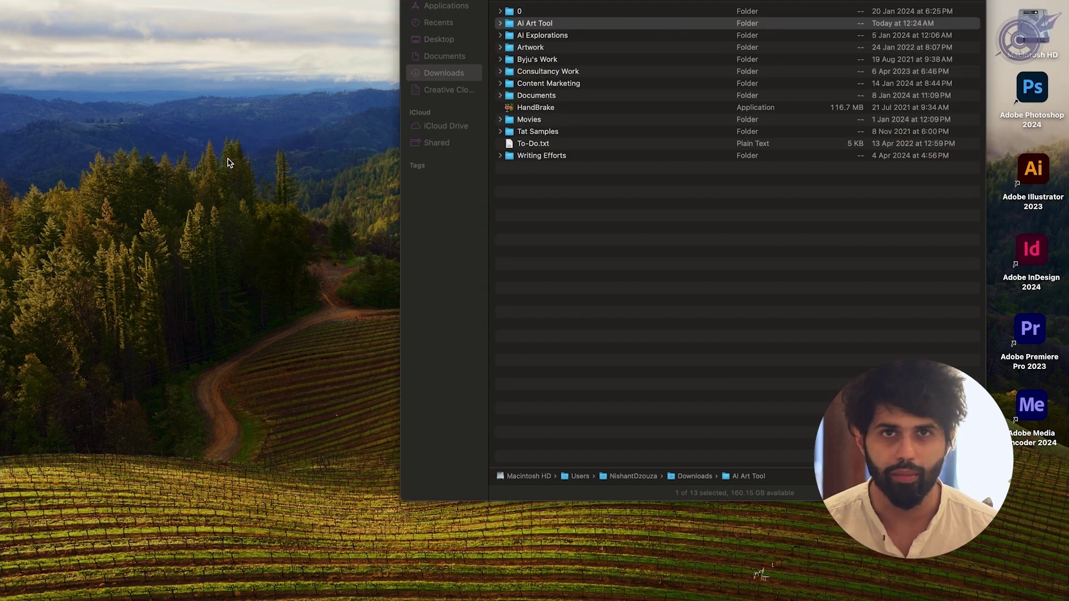
{"action": "left_click_drag", "start_coordinate": [392, 271], "coordinate": [393, 485]}
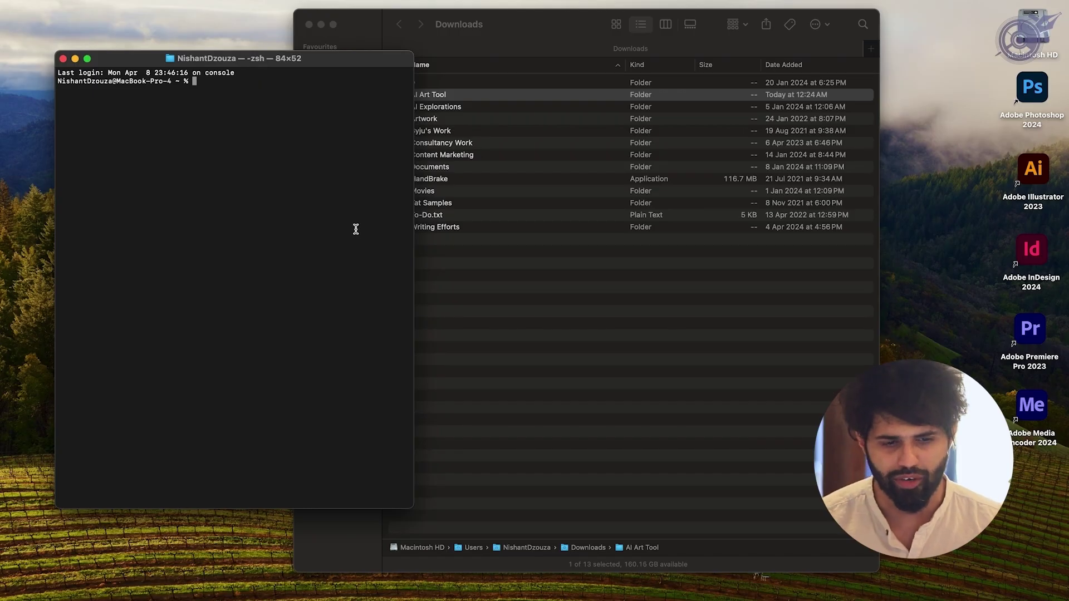
Print the current working directory with pwd and change to the root directory with cd /.
{"action": "key", "text": "Return"}
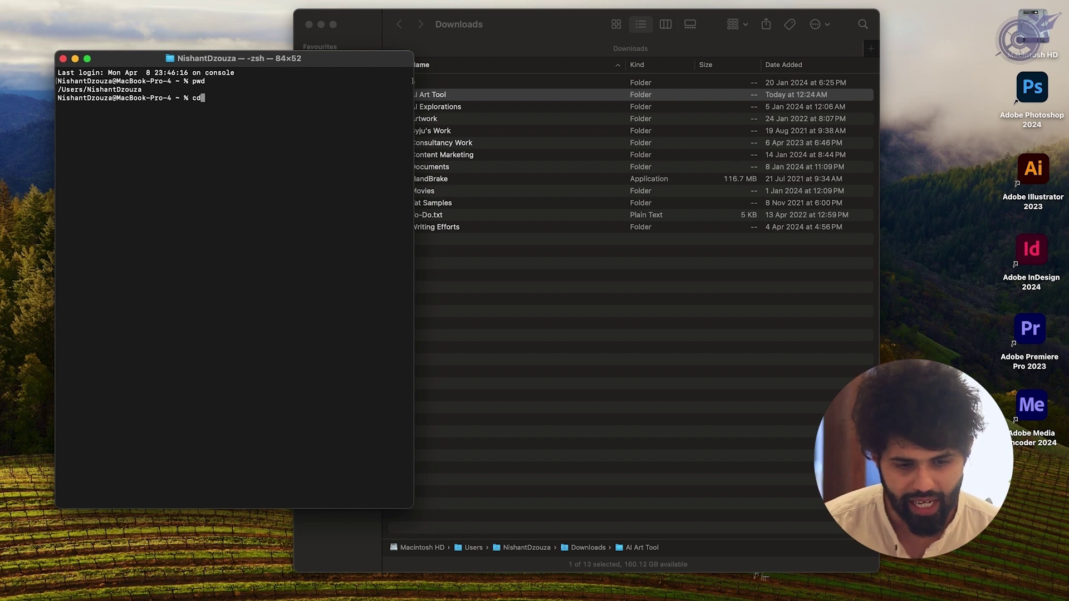
{"action": "type", "text": "cd /"}
{"action": "key", "text": "Return"}
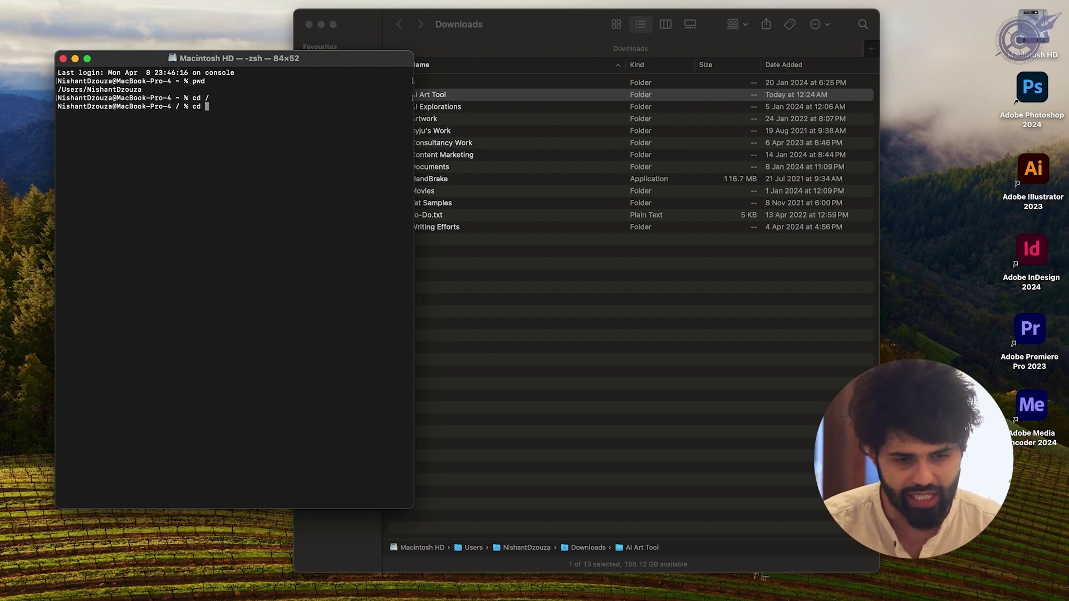
Change the Terminal working directory to the AI Art Tool folder in Downloads, using the folder's full path.
{"action": "type", "text": "cd"}
{"action": "left_click_drag", "start_coordinate": [472, 101], "coordinate": [232, 114]}
{"action": "left_click", "coordinate": [233, 119]}
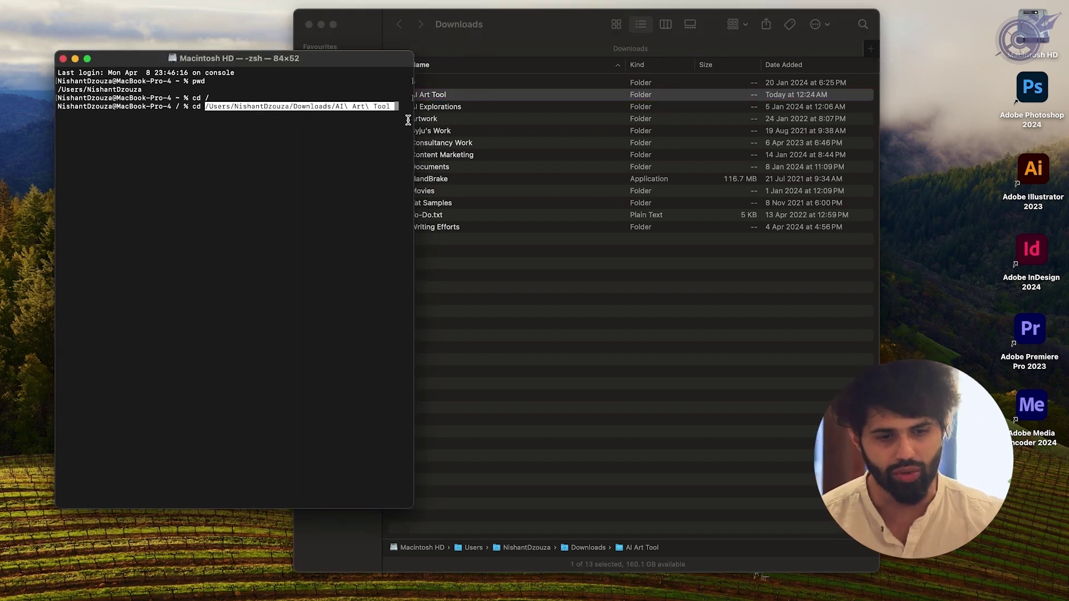
{"action": "key", "text": "Return"}
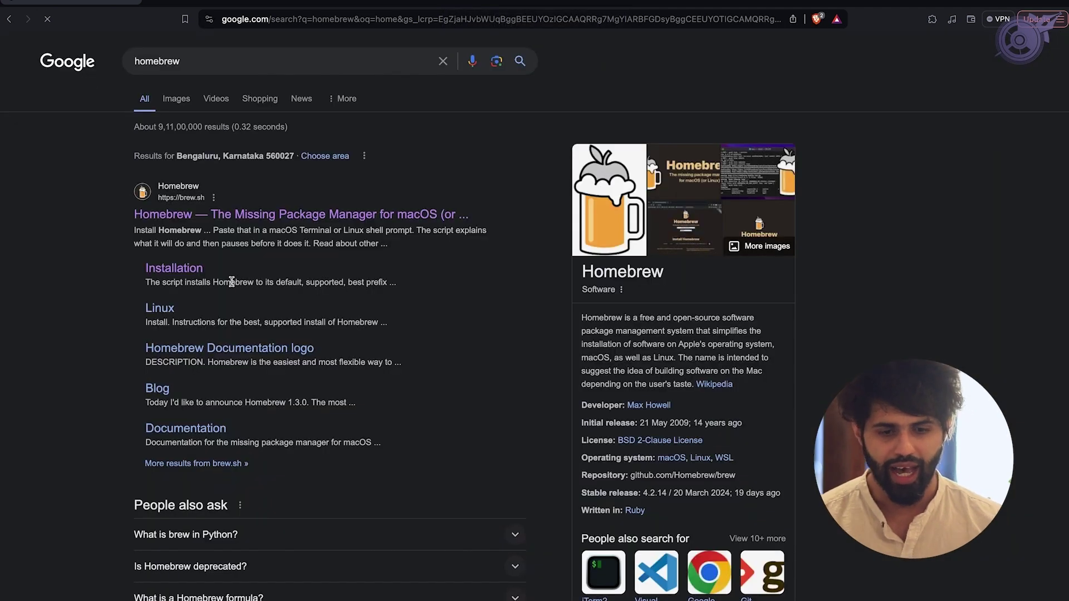
Install Homebrew by running the install command from brew.sh in Terminal, entering the account password and agreeing to continue.
{"action": "left_click", "coordinate": [185, 222]}
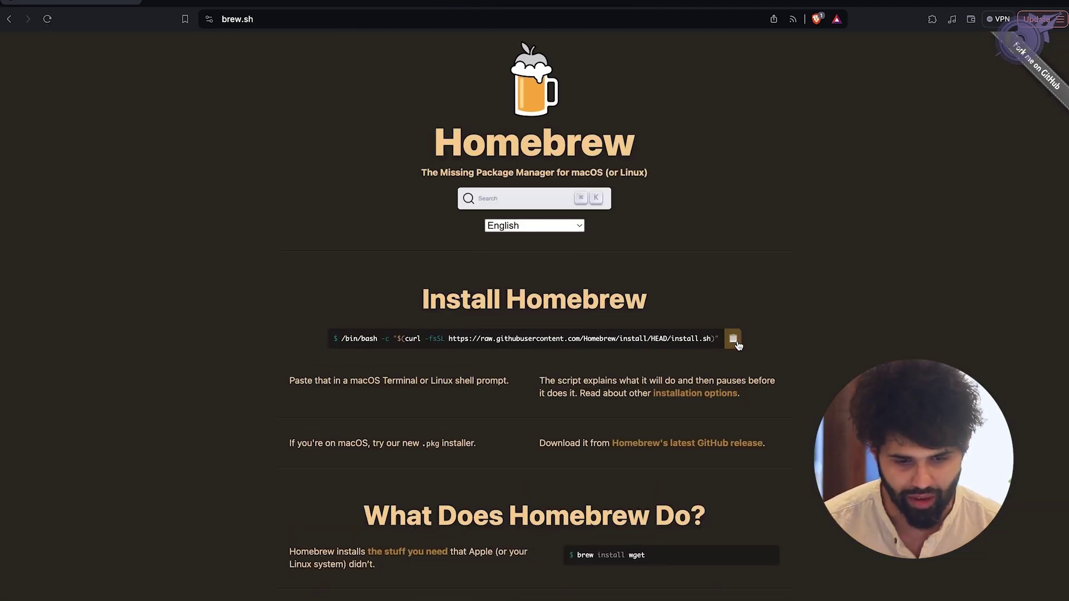
{"action": "key", "text": "ctrl+Right"}
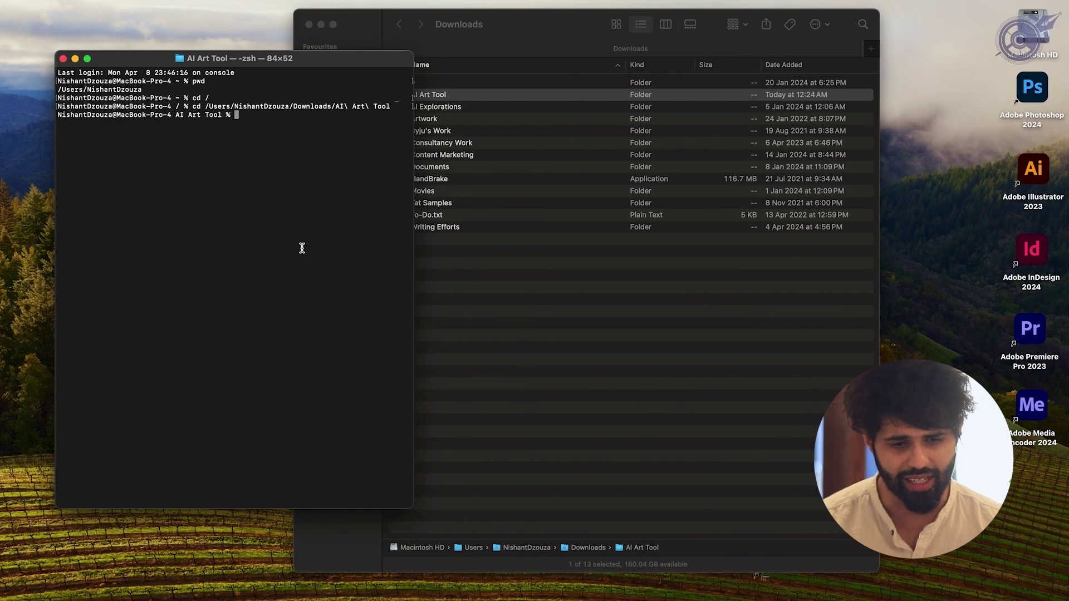
{"action": "type", "text": "/bin/bash -c \"$(curl -fsSL https://raw.githubusercontent.com/Homebrew/install/HEAD/install.sh)\""}
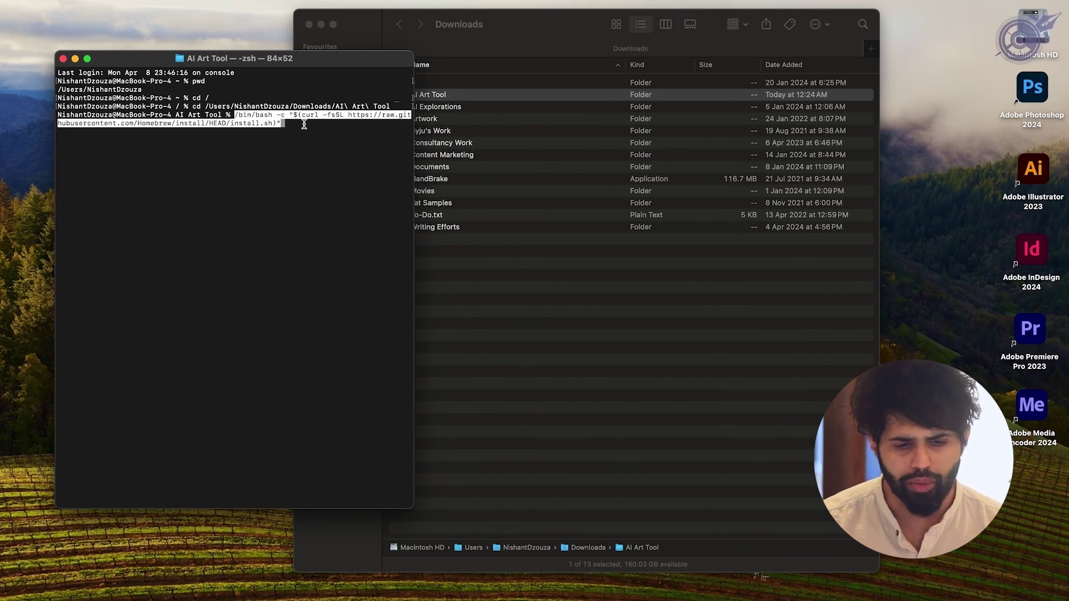
{"action": "key", "text": "Return"}
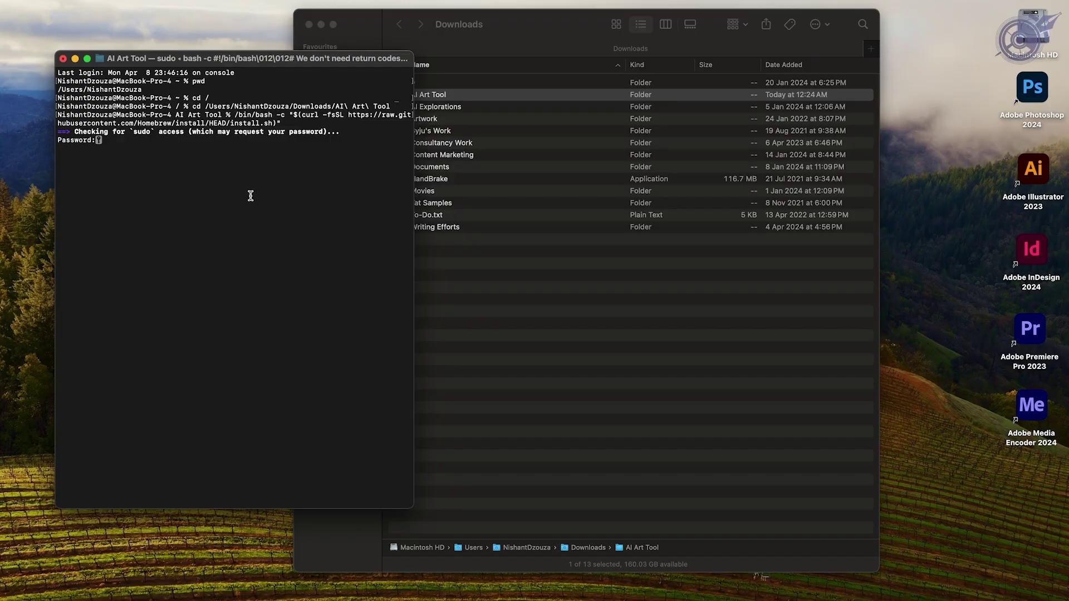
{"action": "key", "text": "Return"}
{"action": "key", "text": "Return"}
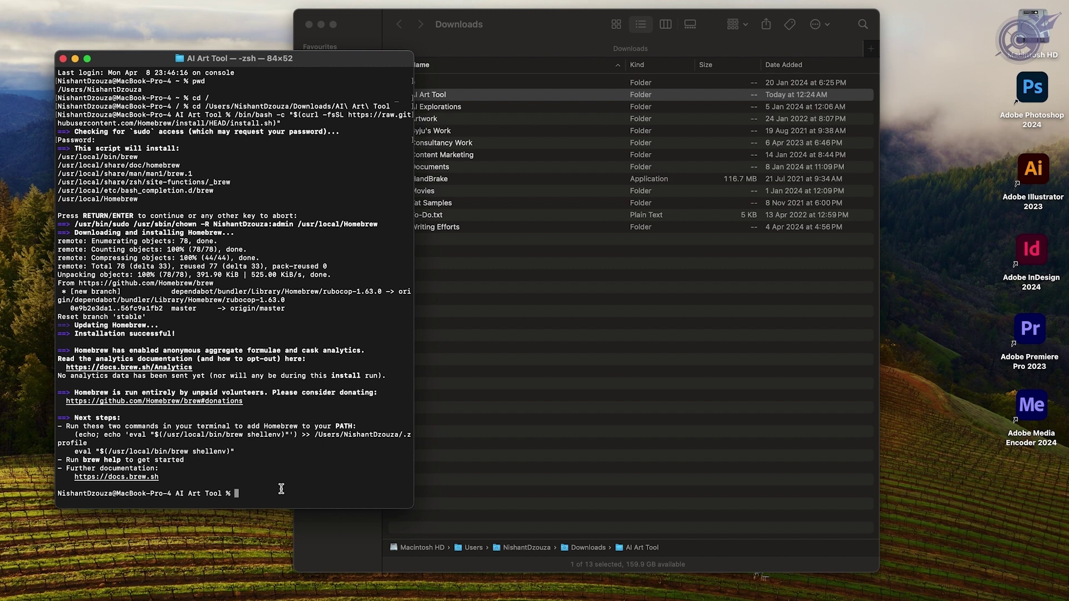
Run brew doctor and delete the outdated /Library/Developer/CommandLineTools folder with sudo rm -rf, entering the account password.
{"action": "type", "text": "brew doctor"}
{"action": "key", "text": "Return"}
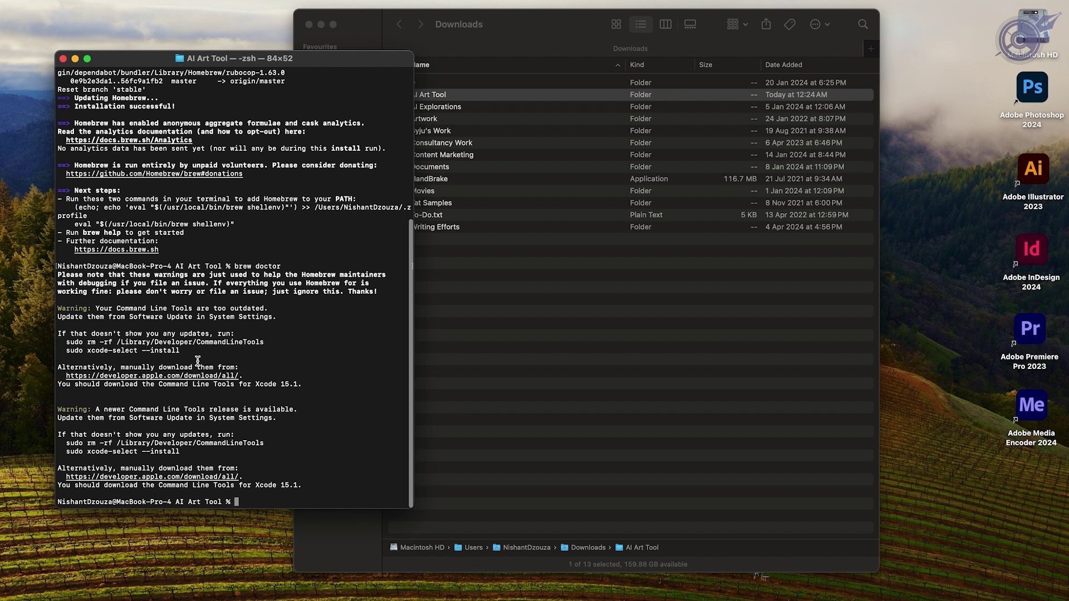
{"action": "type", "text": "sudo rm -rf /Library/Developer/CommandLineTools"}
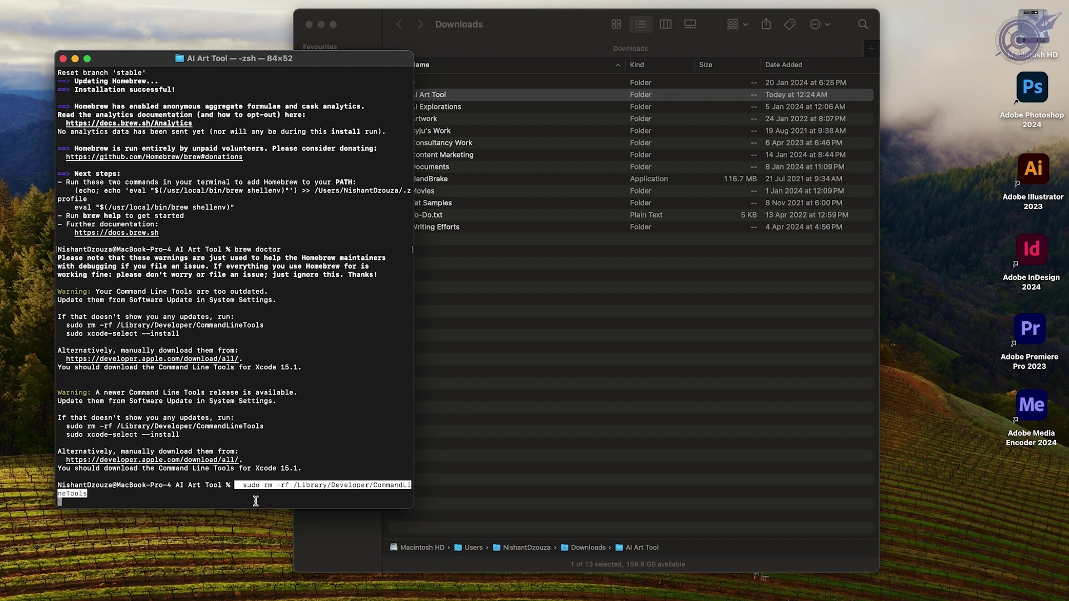
{"action": "key", "text": "Return"}
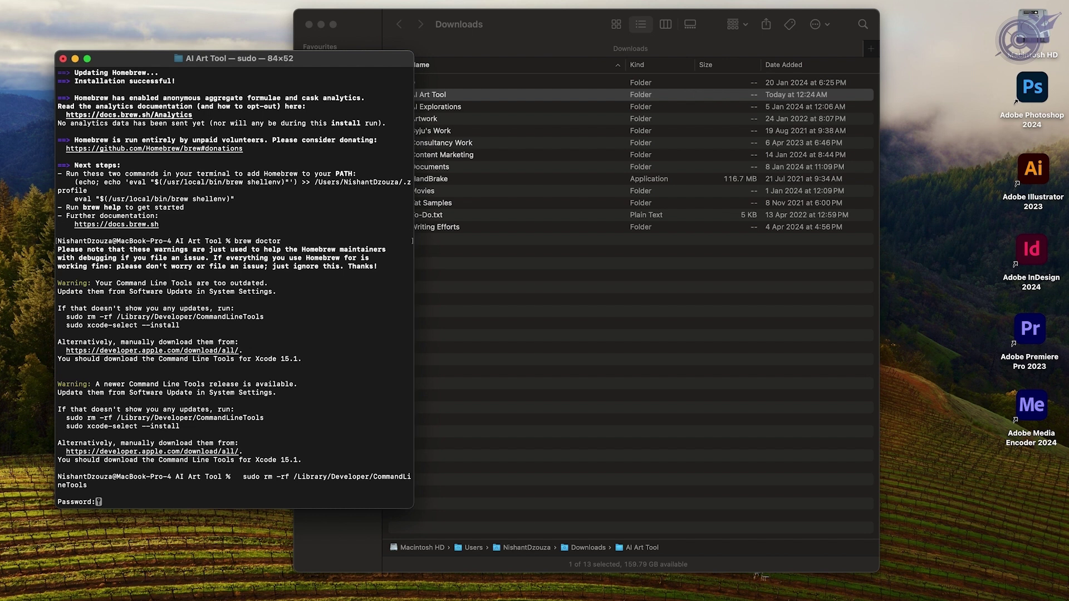
{"action": "key", "text": "Return"}
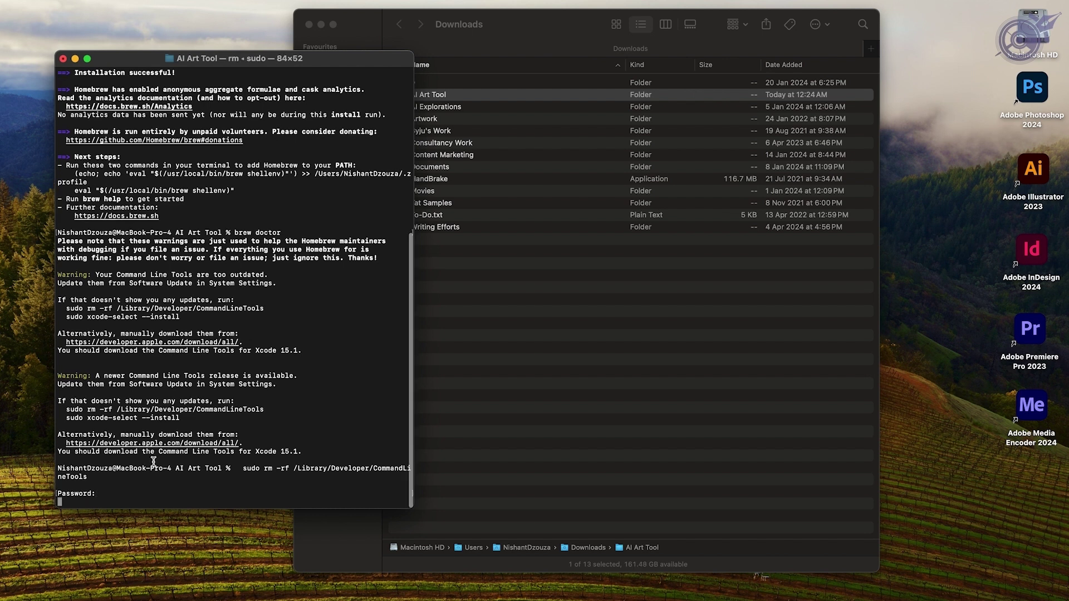
Reinstall the command line developer tools with sudo xcode-select --install, accepting the licence agreement and closing the finished installer.
{"action": "triple_click", "coordinate": [123, 315]}
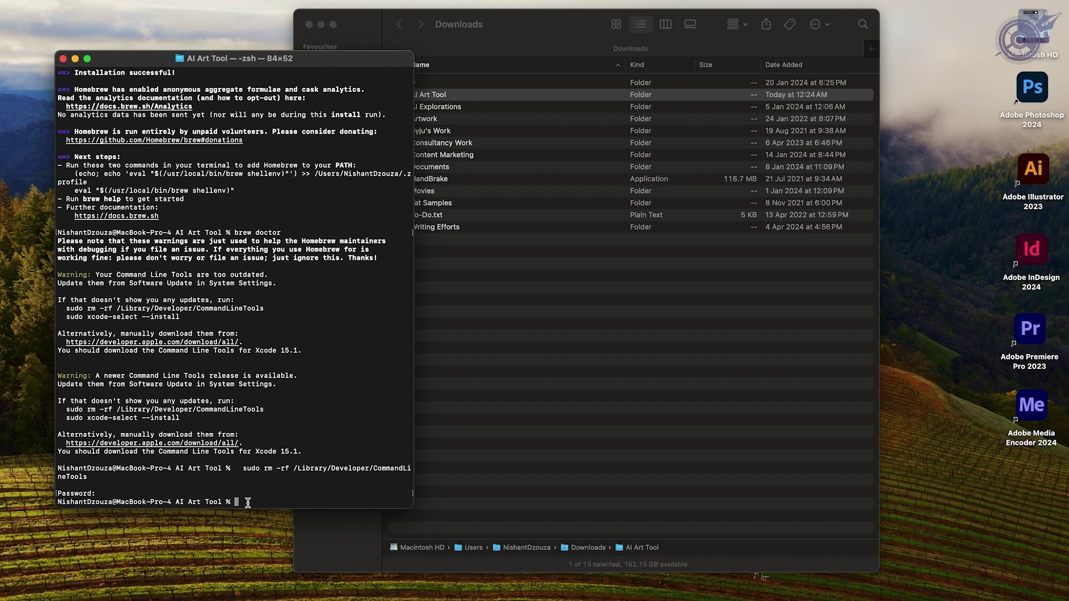
{"action": "type", "text": "sudo xcode-select --install"}
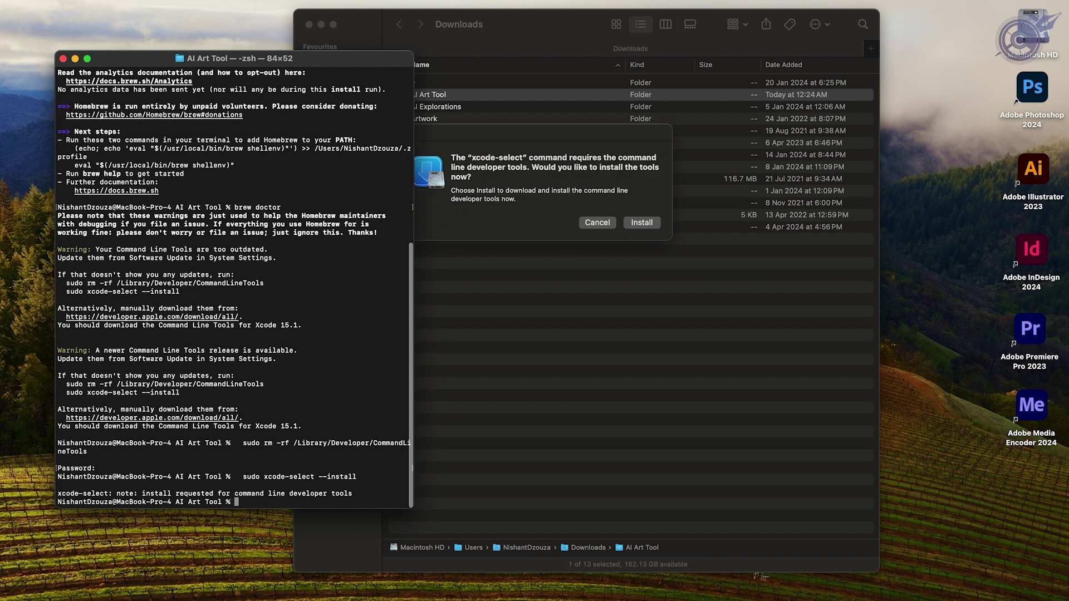
{"action": "left_click", "coordinate": [641, 223]}
{"action": "left_click", "coordinate": [689, 360]}
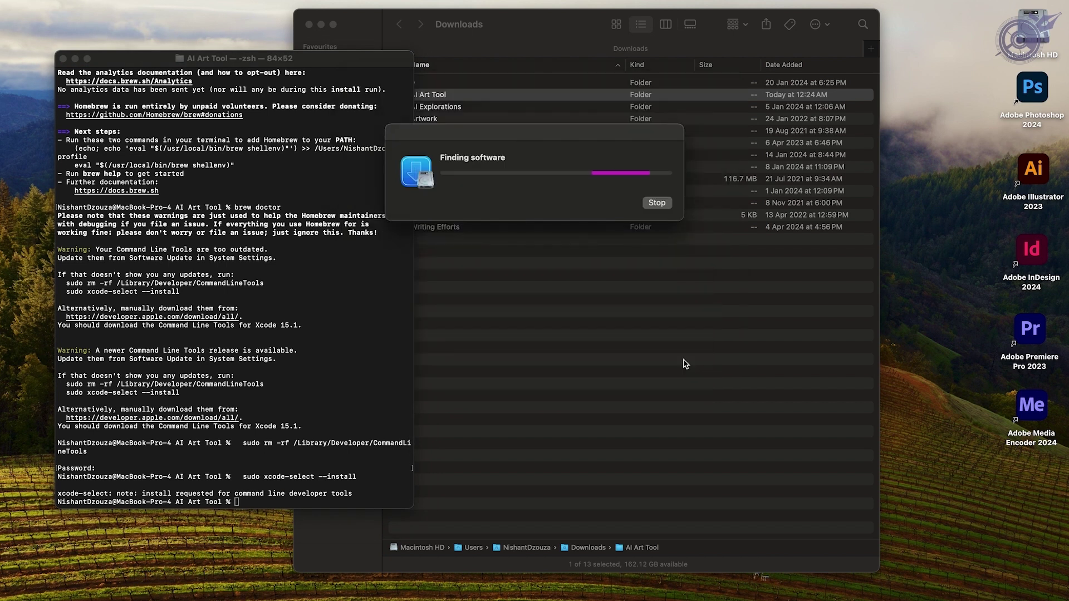
{"action": "left_click_drag", "start_coordinate": [536, 135], "coordinate": [469, 270]}
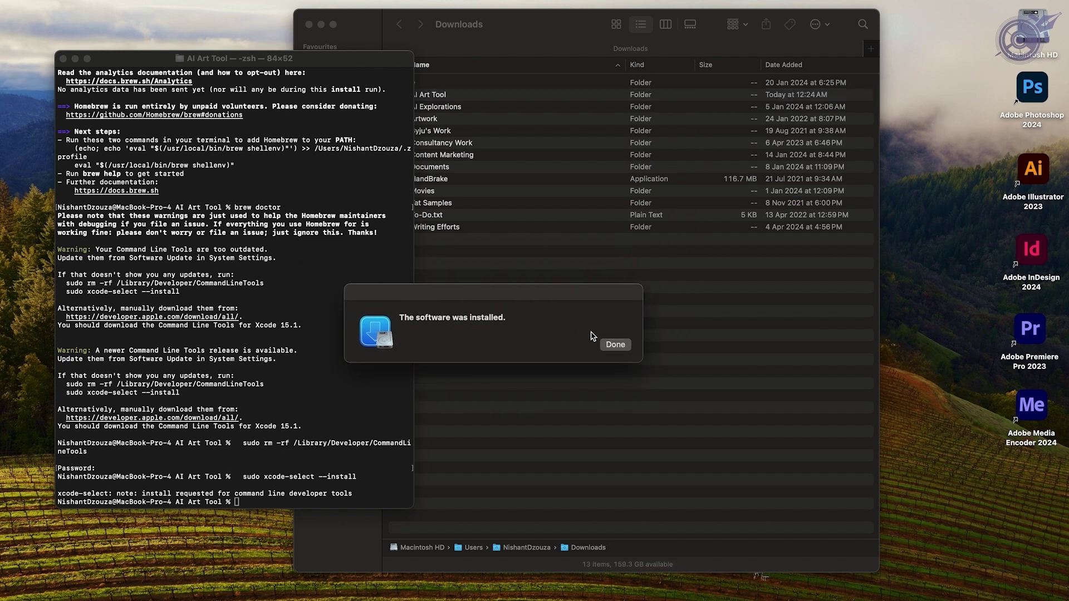
{"action": "left_click", "coordinate": [608, 345]}
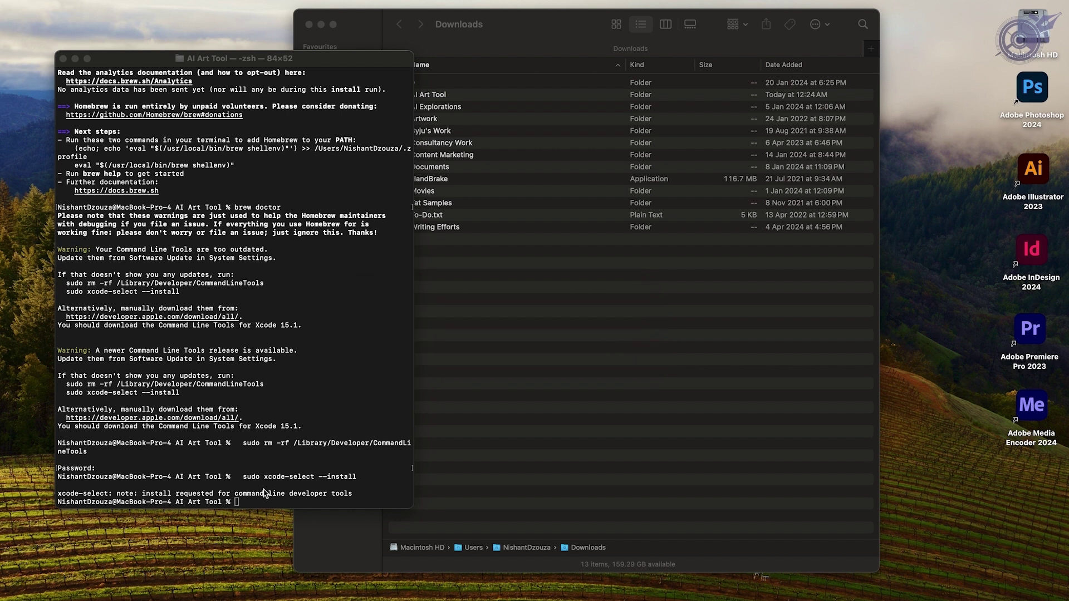
Recheck the Homebrew setup in Terminal with brew doctor.
{"action": "left_click", "coordinate": [264, 501]}
{"action": "type", "text": "brew doctor"}
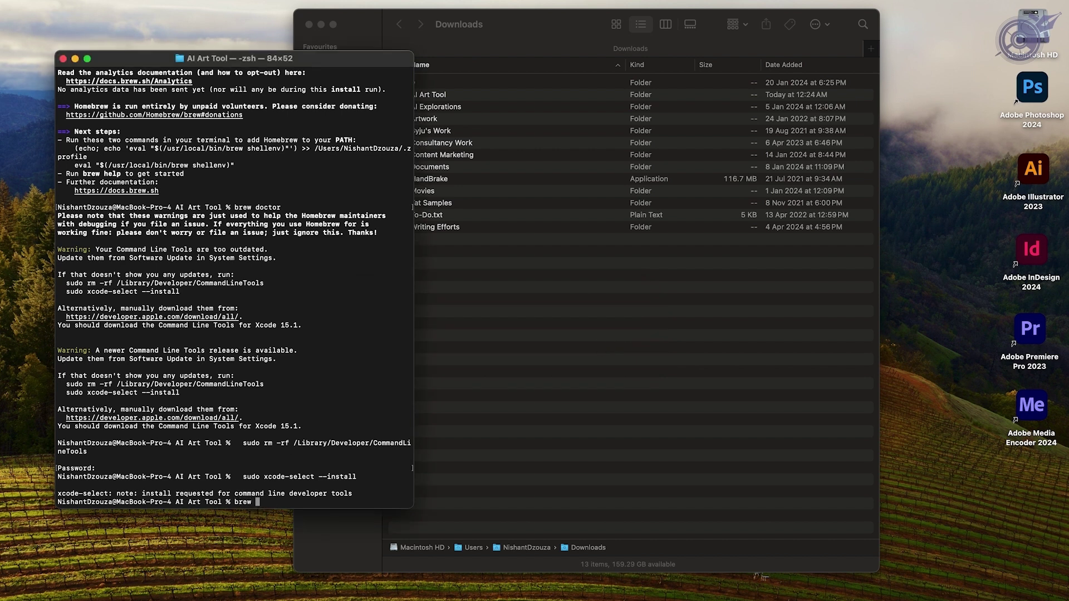
{"action": "key", "text": "Return"}
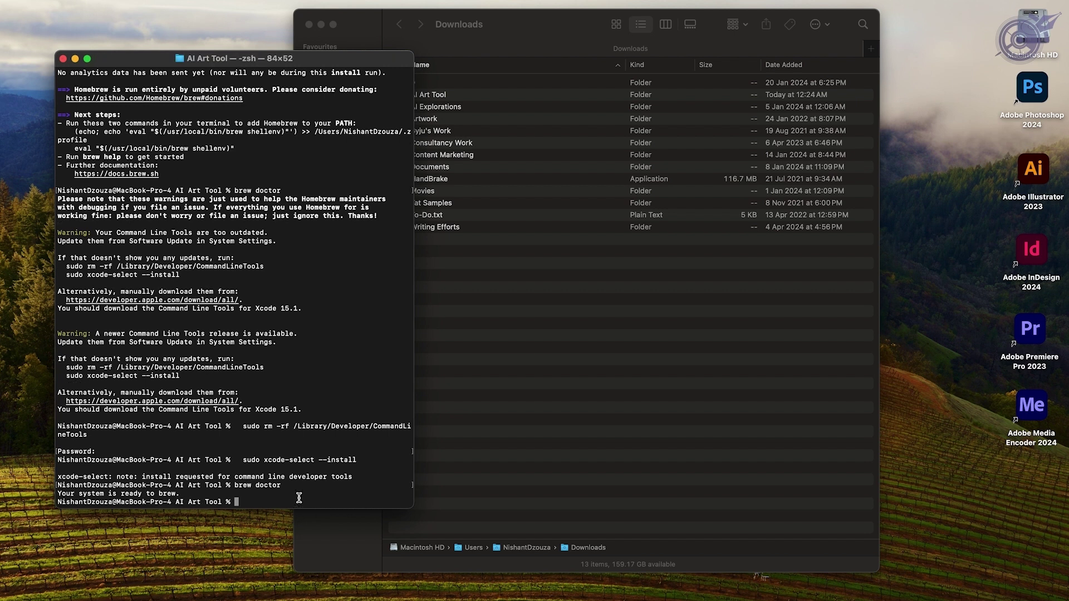
Check the installed Python version with python3 --version.
{"action": "type", "text": "python3  -- version"}
{"action": "key", "text": "Return"}
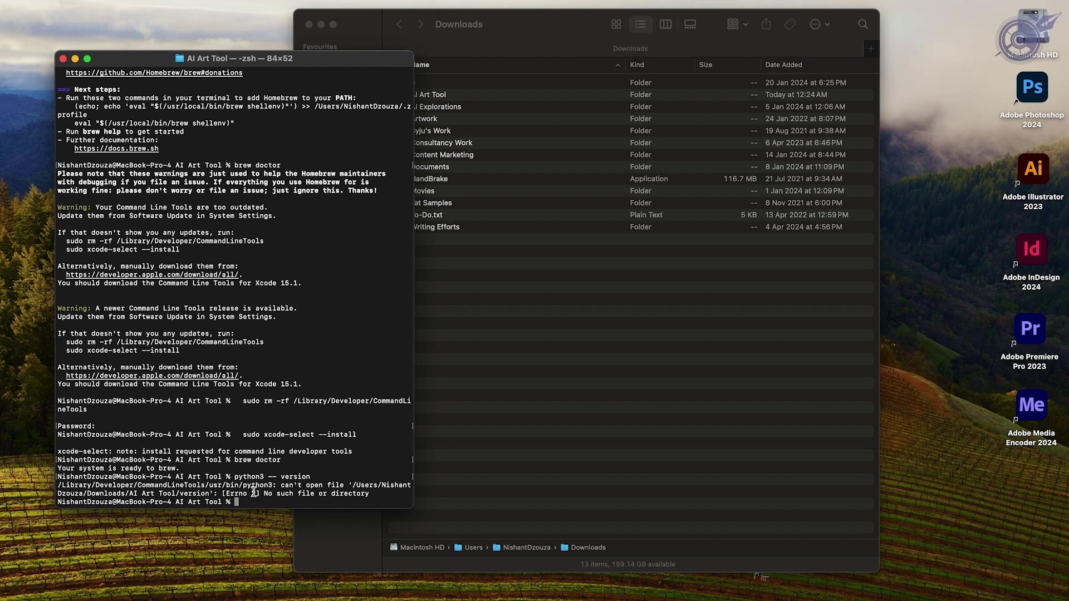
{"action": "type", "text": "python3 --version"}
{"action": "key", "text": "Return"}
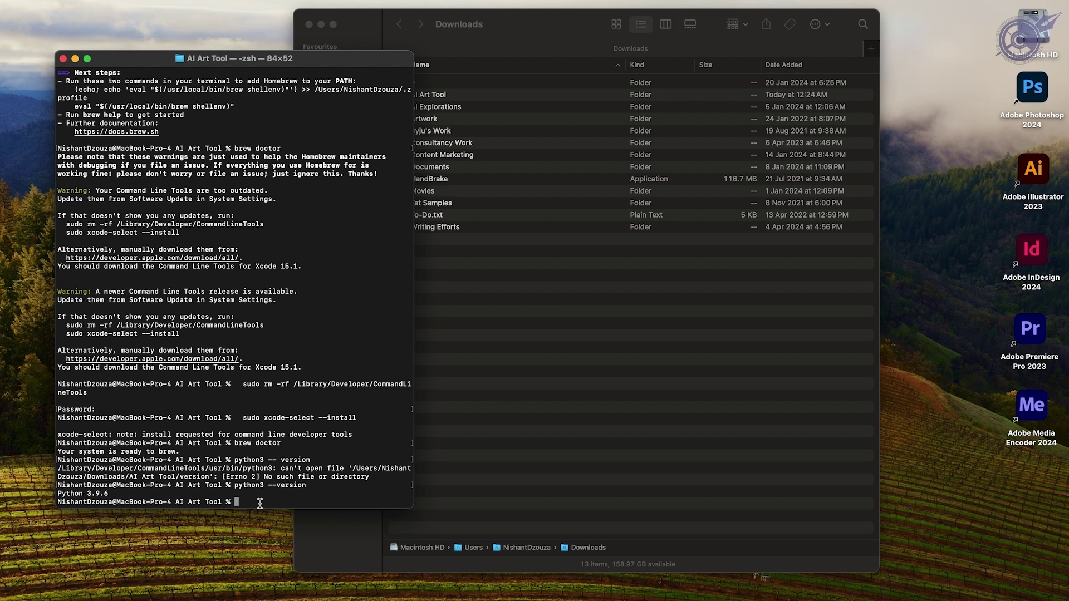
{"action": "type", "text": "brew install python@3.11"}
{"action": "key", "text": "Return"}
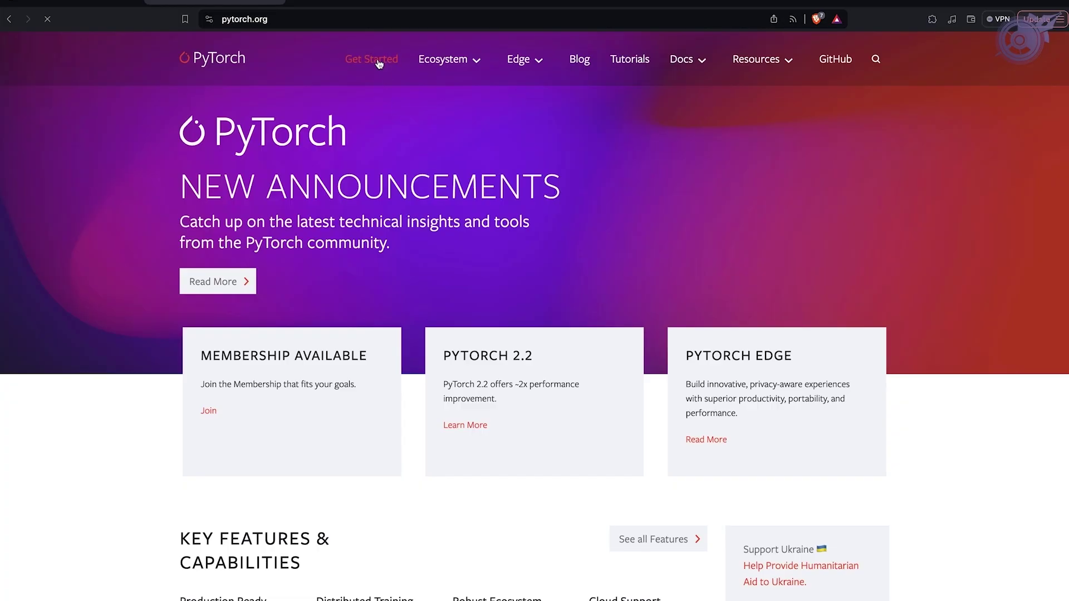
Copy the Preview (Nightly) pip install command from PyTorch's Get Started page and paste it at the Terminal prompt.
{"action": "left_click", "coordinate": [378, 62]}
{"action": "scroll", "coordinate": [476, 388], "scroll_direction": "down", "scroll_amount": 4}
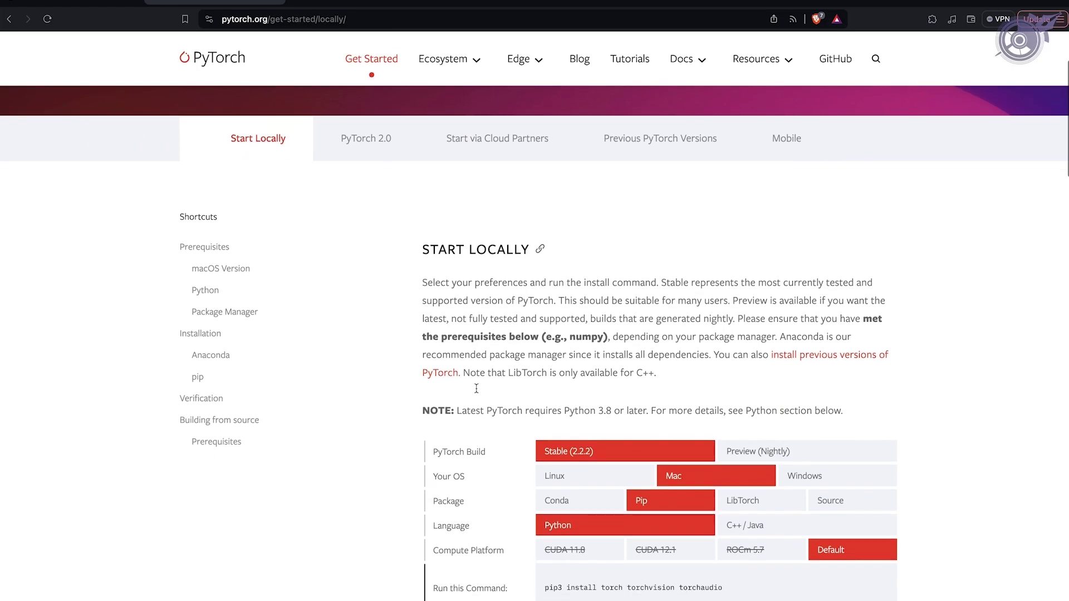
{"action": "left_click", "coordinate": [756, 388]}
{"action": "left_click_drag", "start_coordinate": [654, 531], "coordinate": [544, 524]}
{"action": "key", "text": "super+c"}
{"action": "key", "text": "super+Tab"}
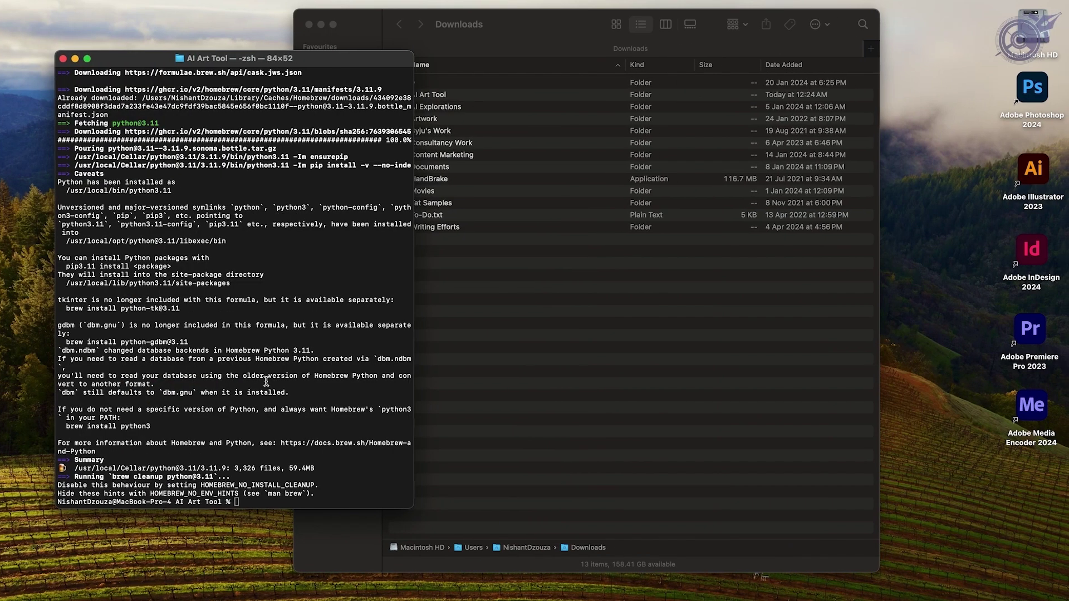
{"action": "key", "text": "super+v"}
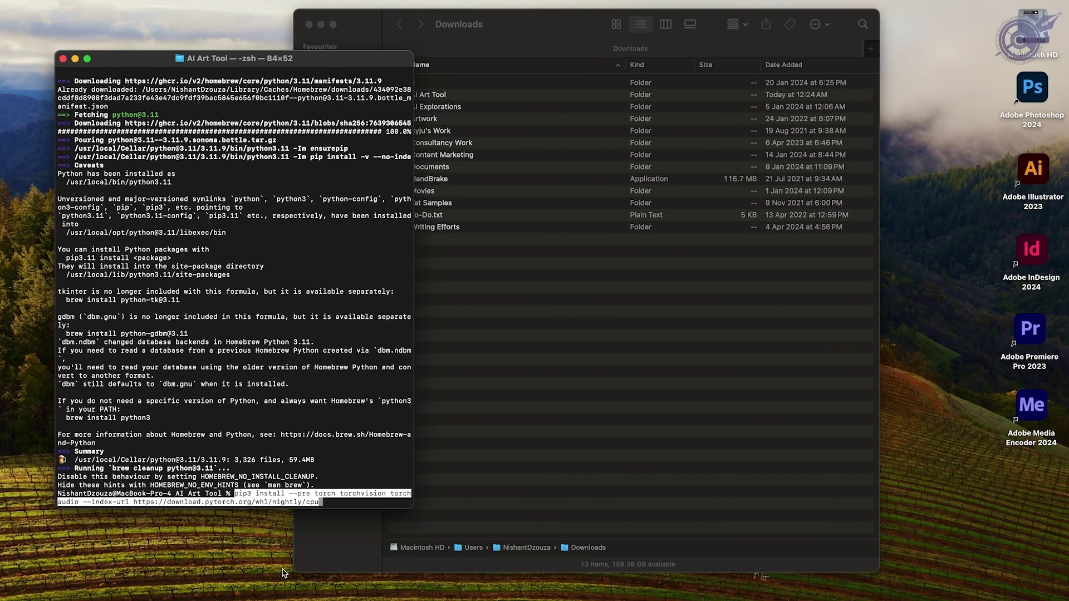
Change pip3 to pip3.11 in the pasted PyTorch command and run it to install torch, torchvision and torchaudio.
{"action": "key", "text": "Left"}
{"action": "key", "text": "Left"}
{"action": "key", "text": "Left"}
{"action": "key", "text": "Left"}
{"action": "key", "text": "Left"}
{"action": "key", "text": "Left"}
{"action": "key", "text": "Left"}
{"action": "key", "text": "Left"}
{"action": "key", "text": "Left"}
{"action": "key", "text": "Left"}
{"action": "key", "text": "Left"}
{"action": "key", "text": "Left"}
{"action": "key", "text": "Left"}
{"action": "key", "text": "Left"}
{"action": "key", "text": "Left"}
{"action": "key", "text": "Left"}
{"action": "key", "text": "Left"}
{"action": "key", "text": "Left"}
{"action": "key", "text": "Left"}
{"action": "key", "text": "Left"}
{"action": "key", "text": "Left"}
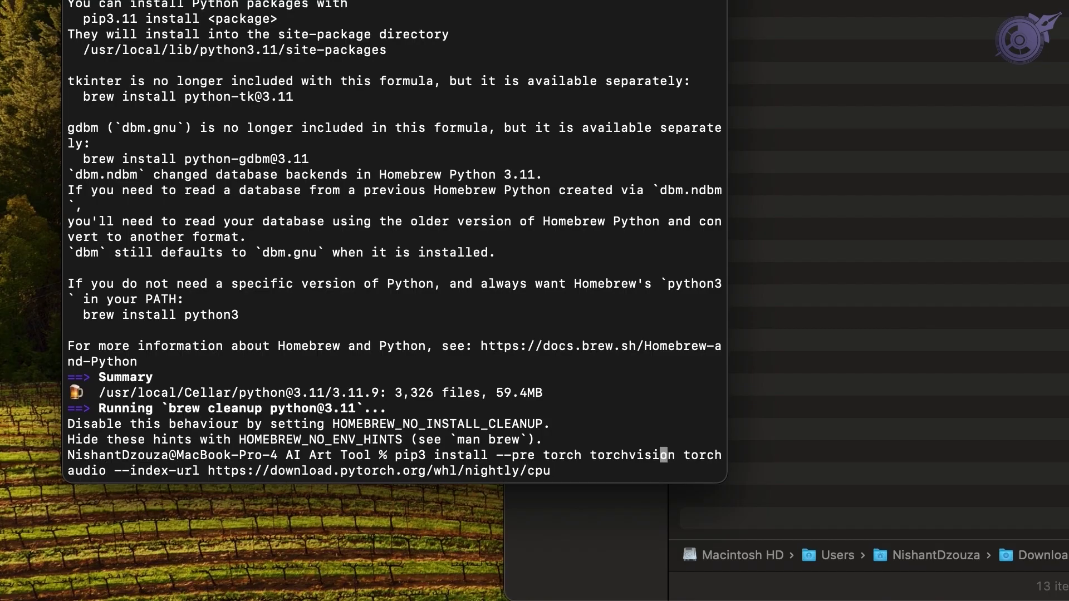
{"action": "key", "text": "Left"}
{"action": "key", "text": "Left"}
{"action": "key", "text": "Left"}
{"action": "key", "text": "Left"}
{"action": "key", "text": "Left"}
{"action": "key", "text": "Left"}
{"action": "key", "text": "Left"}
{"action": "key", "text": "Left"}
{"action": "key", "text": "Left"}
{"action": "key", "text": "Left"}
{"action": "key", "text": "Left"}
{"action": "key", "text": "Left"}
{"action": "key", "text": "Left"}
{"action": "key", "text": "Left"}
{"action": "key", "text": "Left"}
{"action": "key", "text": "Left"}
{"action": "key", "text": "Left"}
{"action": "key", "text": "Left"}
{"action": "key", "text": "Left"}
{"action": "key", "text": "Left"}
{"action": "type", "text": ".11"}
{"action": "key", "text": "Left"}
{"action": "key", "text": "Left"}
{"action": "key", "text": "Left"}
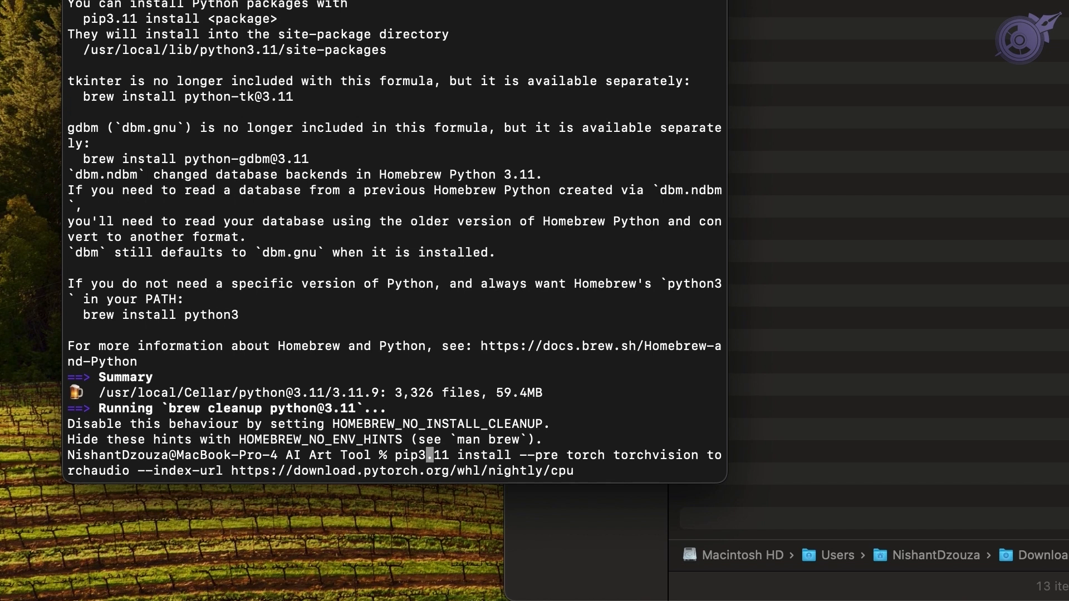
{"action": "key", "text": "Return"}
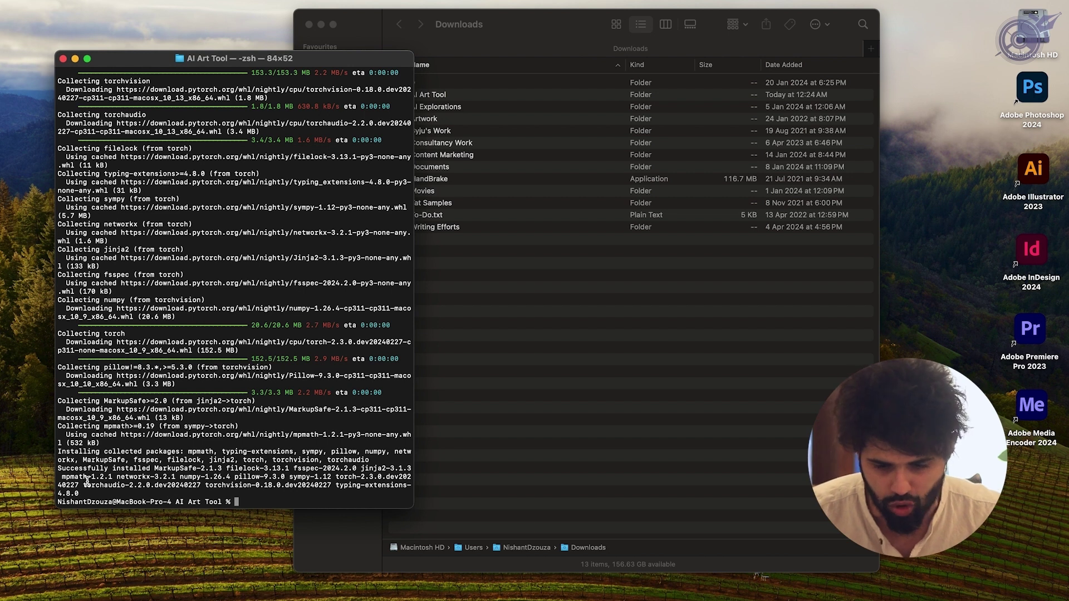
{"action": "type", "text": "git clone "}
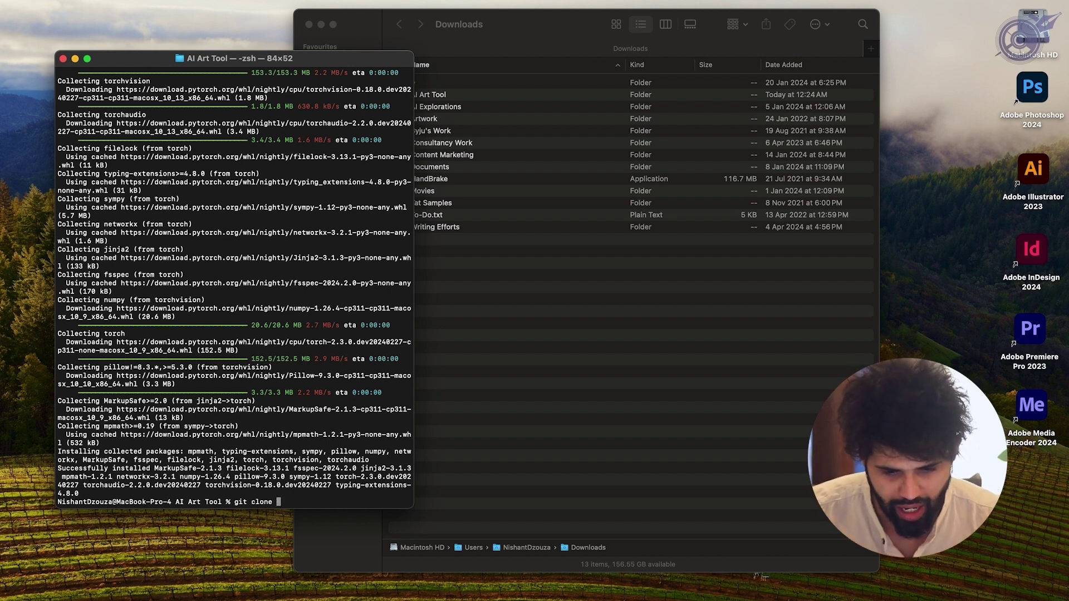
{"action": "type", "text": "https://"}
{"action": "key", "text": "super+v"}
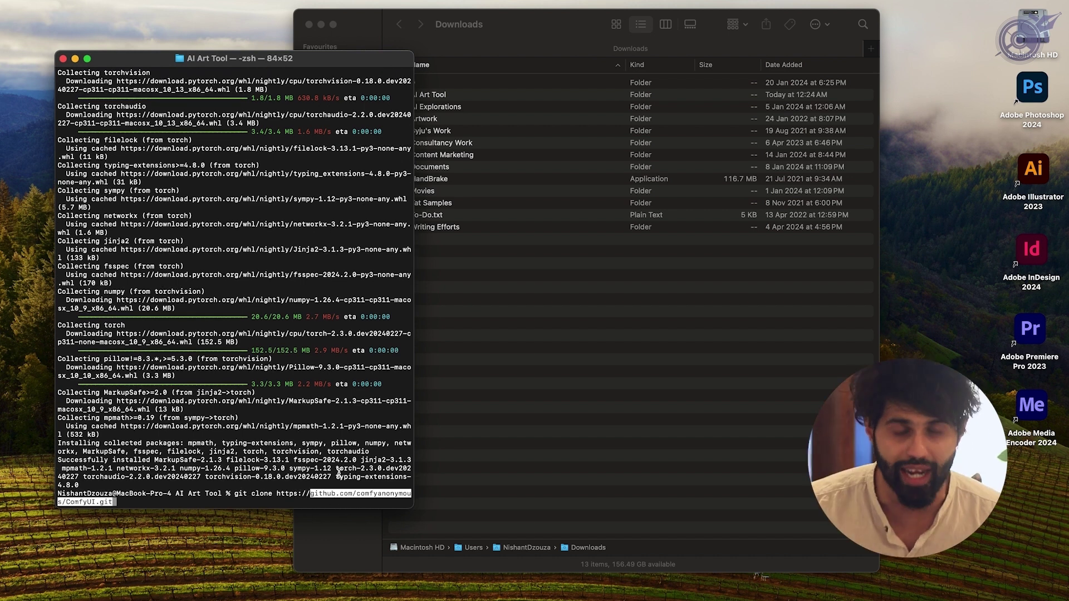
{"action": "key", "text": "Left"}
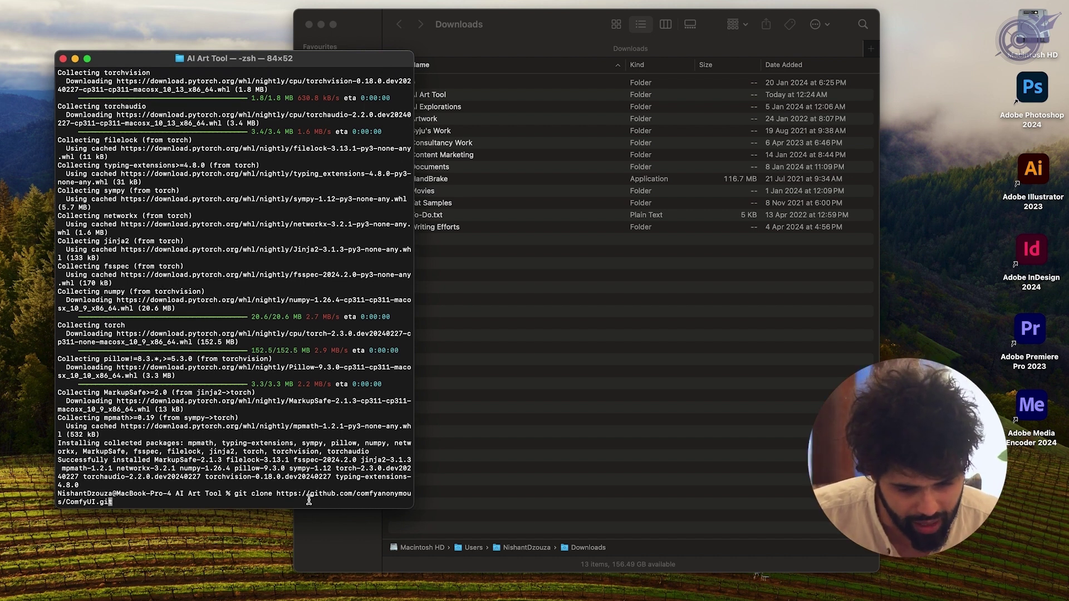
{"action": "key", "text": "Return"}
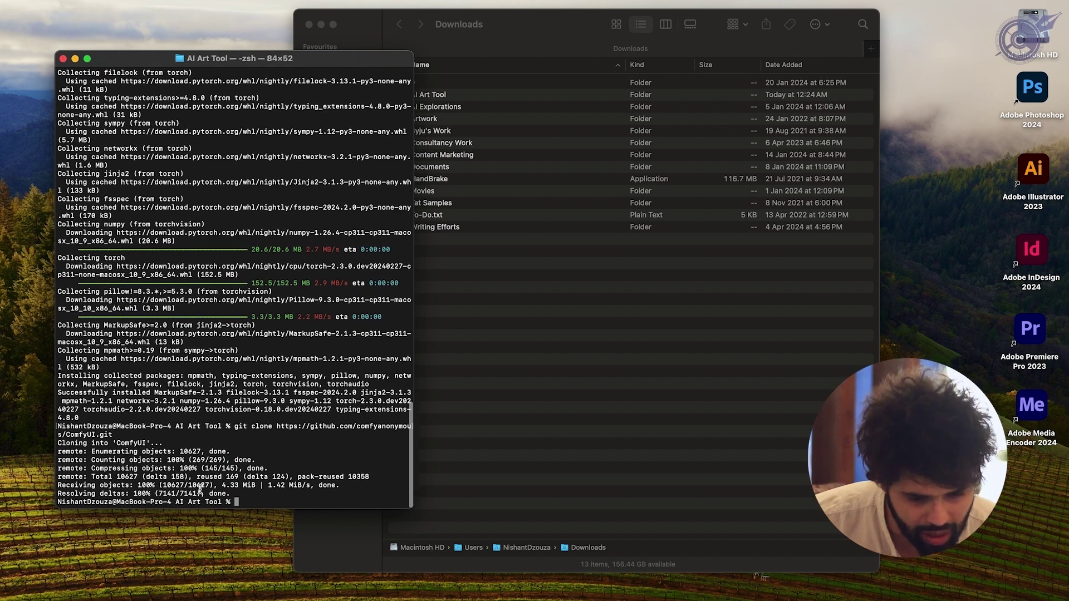
Open the AI Art Tool folder in Finder, expand ComfyUI and preview the contents of requirements.txt.
{"action": "left_click", "coordinate": [450, 97]}
{"action": "double_click", "coordinate": [439, 97]}
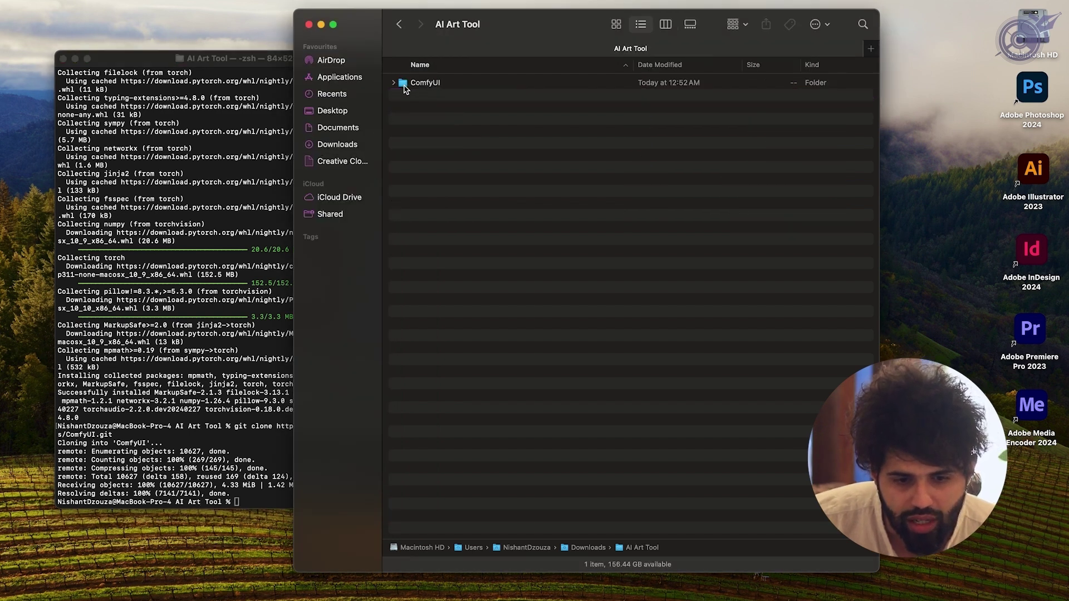
{"action": "left_click", "coordinate": [399, 84]}
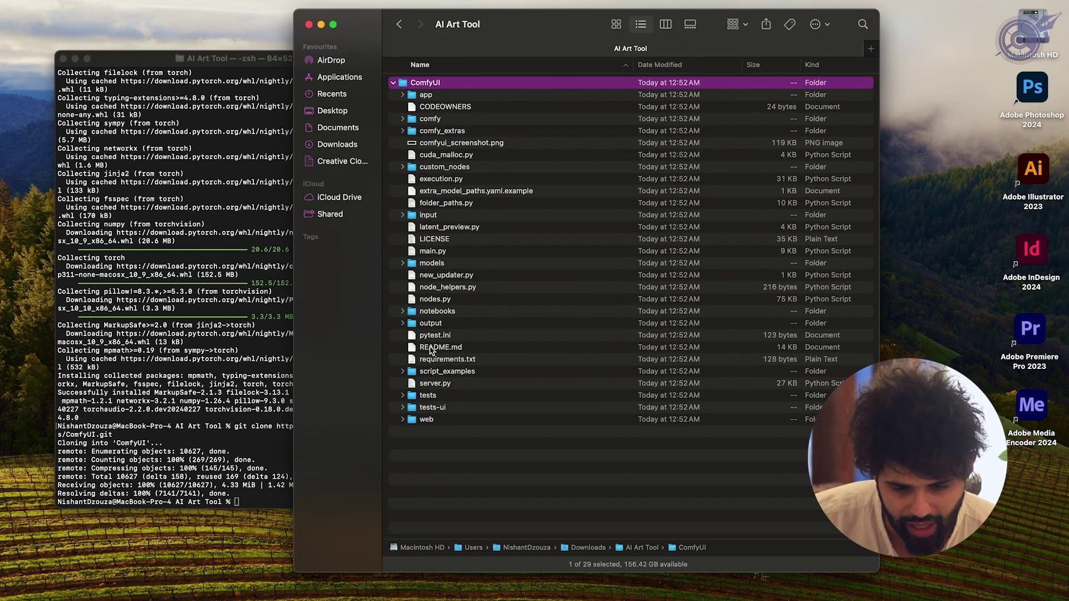
{"action": "left_click", "coordinate": [451, 359]}
{"action": "key", "text": "space"}
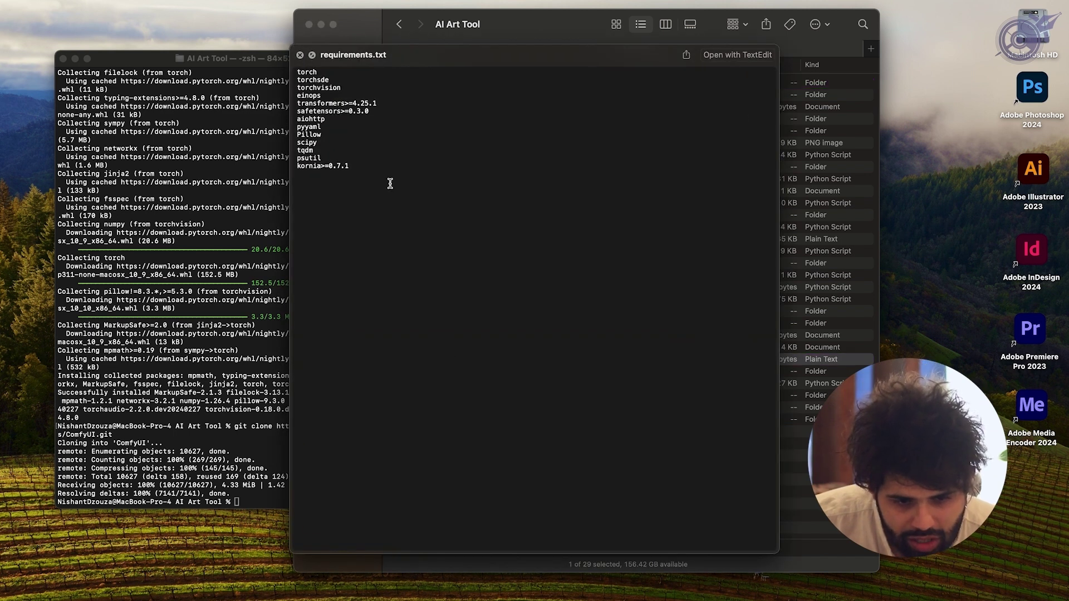
{"action": "key", "text": "space"}
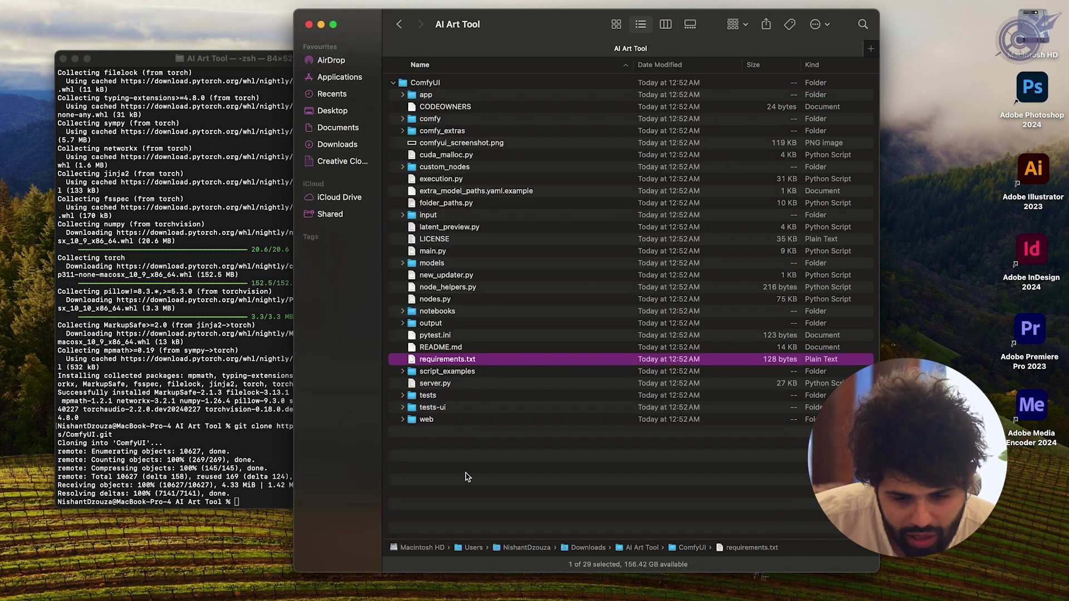
Change the Terminal's working directory to the cloned ComfyUI folder with cd and the folder's path.
{"action": "key", "text": "super+Tab"}
{"action": "left_click", "coordinate": [467, 181]}
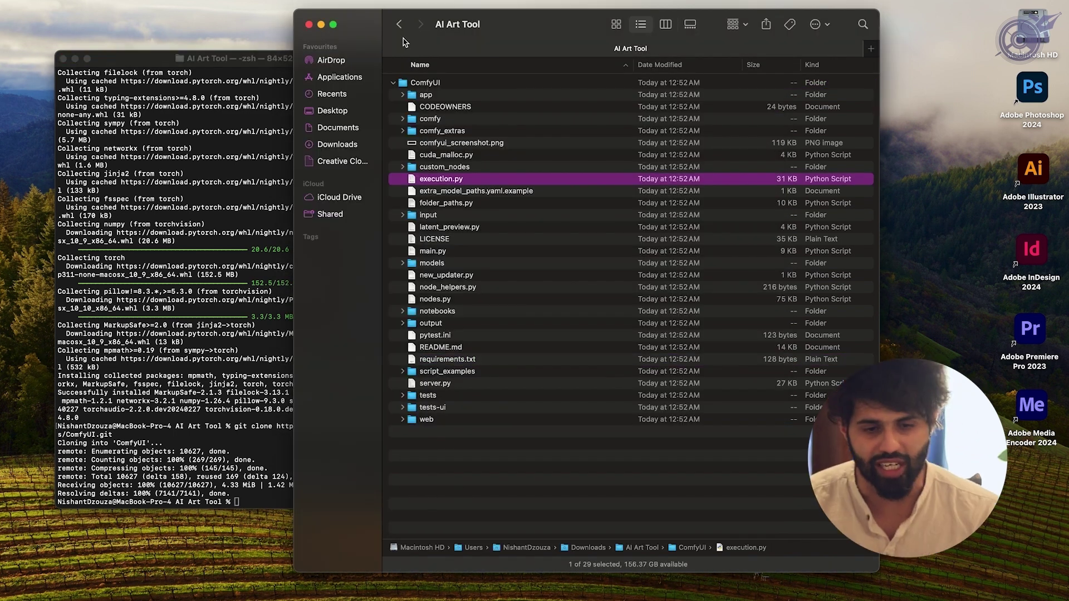
{"action": "left_click", "coordinate": [248, 505]}
{"action": "type", "text": "cd"}
{"action": "left_click", "coordinate": [437, 82]}
{"action": "left_click_drag", "start_coordinate": [434, 82], "coordinate": [268, 505]}
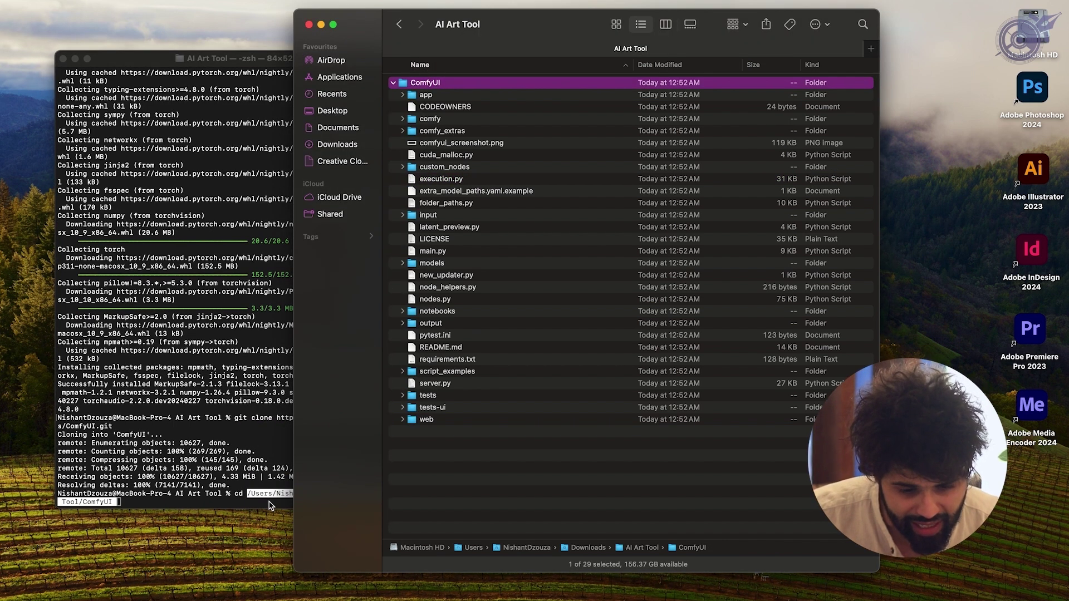
{"action": "left_click", "coordinate": [268, 505]}
{"action": "key", "text": "Return"}
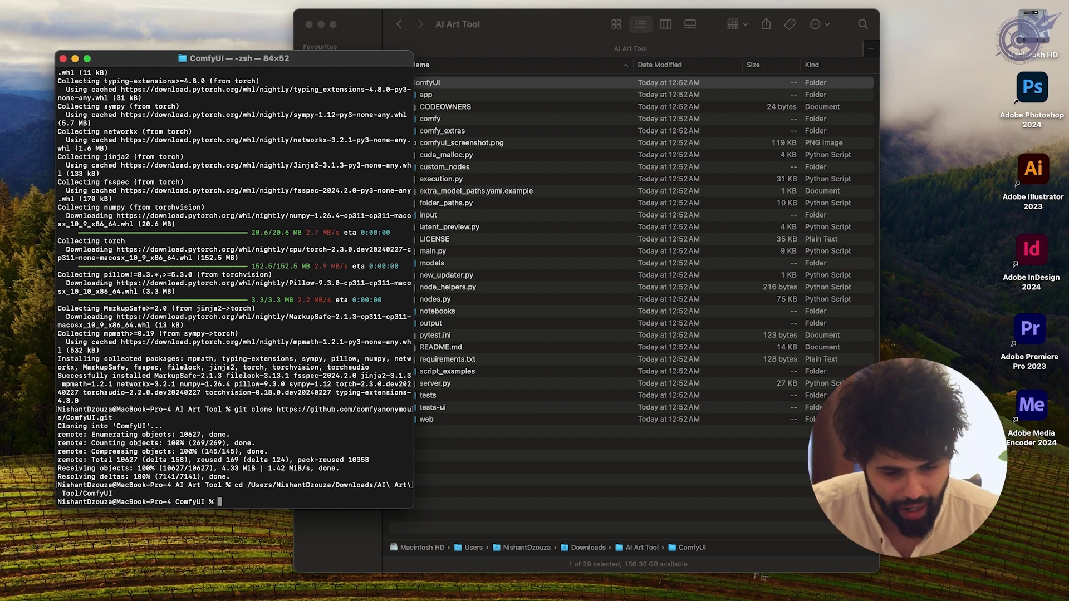
Install ComfyUI's dependencies with pip3.11 install -r requirements.txt.
{"action": "type", "text": "pip3.11 install -r requirements.txt"}
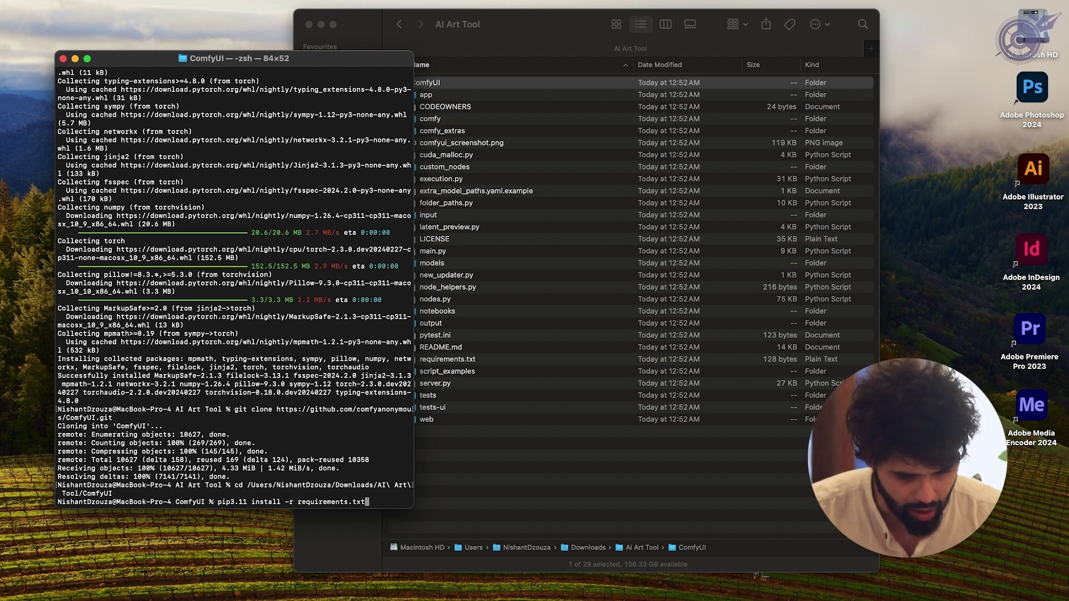
{"action": "key", "text": "Return"}
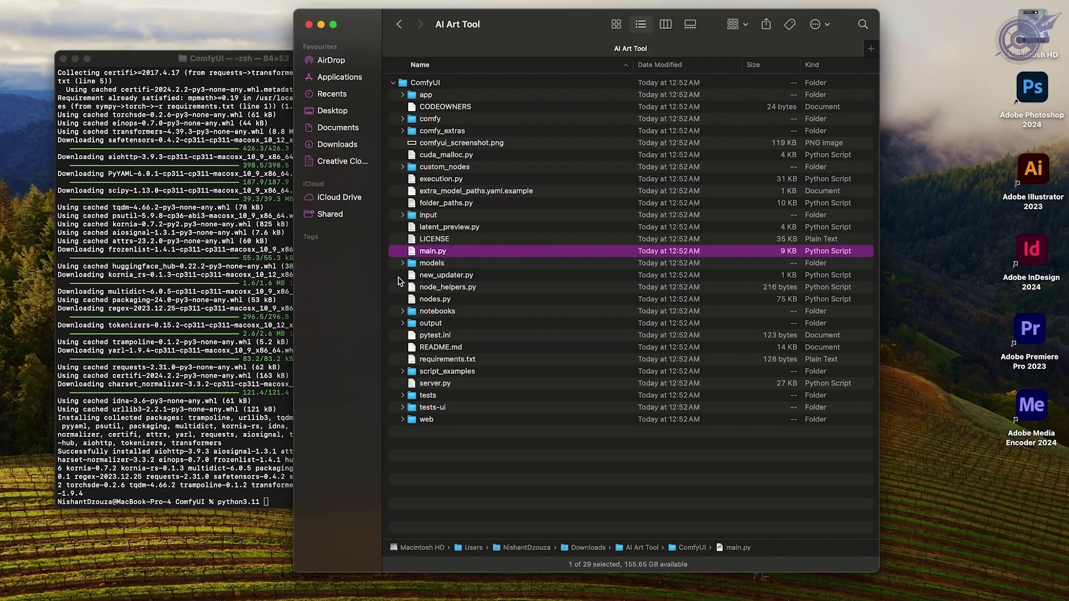
Start the ComfyUI server with python3.11 main.py and widen the Terminal window slightly.
{"action": "left_click", "coordinate": [279, 500]}
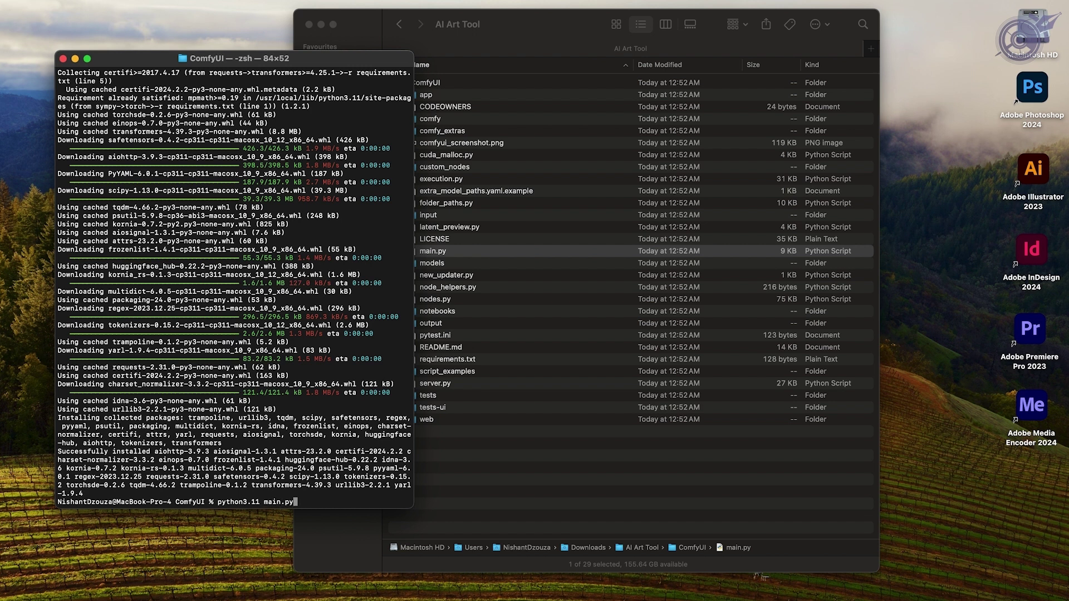
{"action": "type", "text": "python3.11 main.py"}
{"action": "key", "text": "Return"}
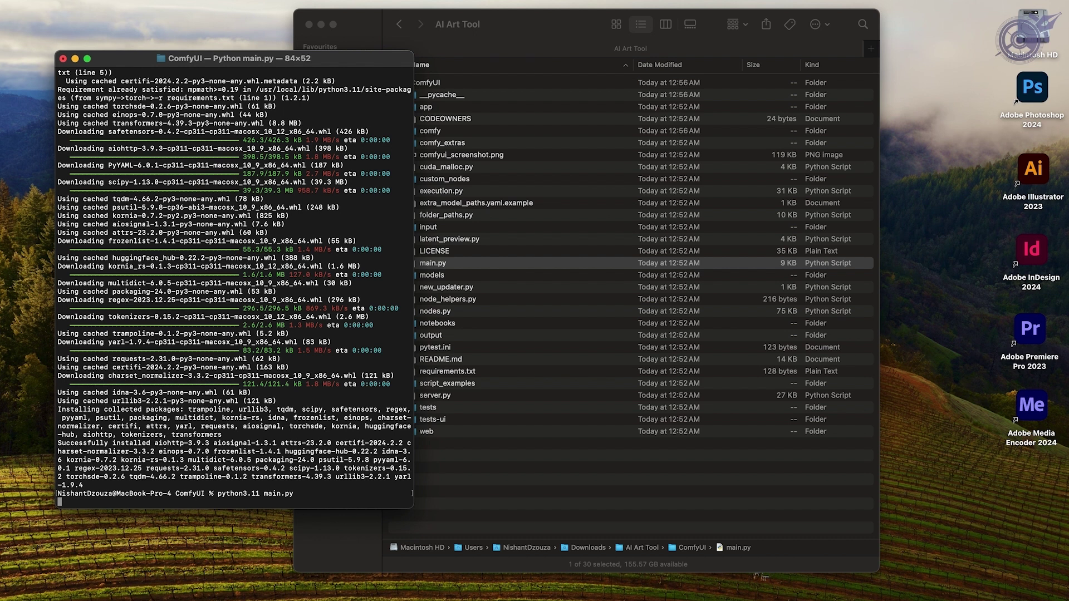
{"action": "scroll", "coordinate": [333, 488], "scroll_direction": "up", "scroll_amount": 2}
{"action": "scroll", "coordinate": [333, 489], "scroll_direction": "down", "scroll_amount": 2}
{"action": "left_click_drag", "start_coordinate": [417, 452], "coordinate": [435, 452]}
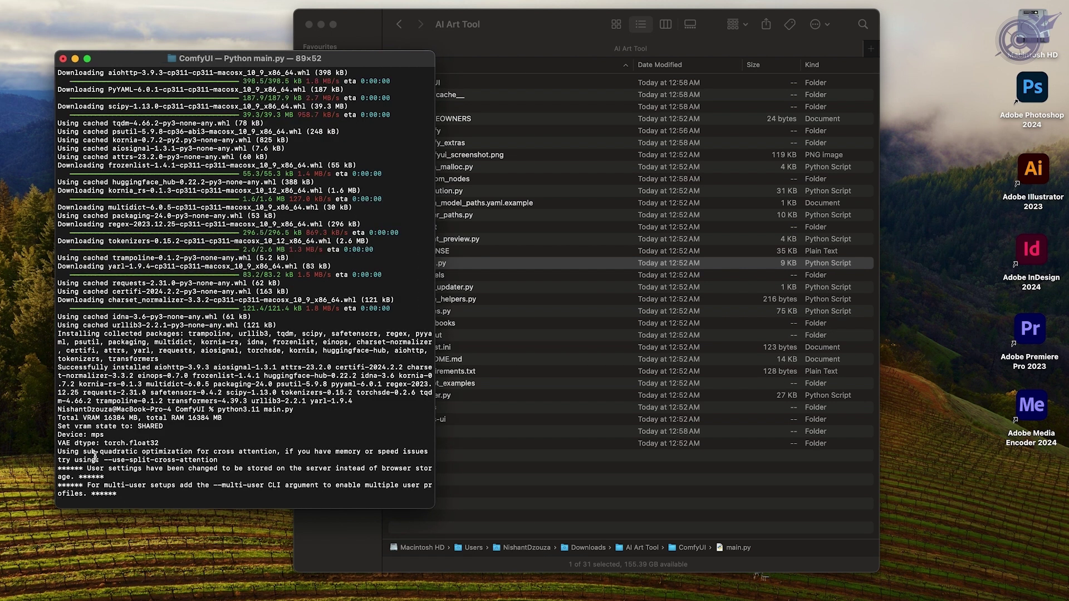
{"action": "left_click_drag", "start_coordinate": [151, 494], "coordinate": [253, 495]}
{"action": "key", "text": "super+c"}
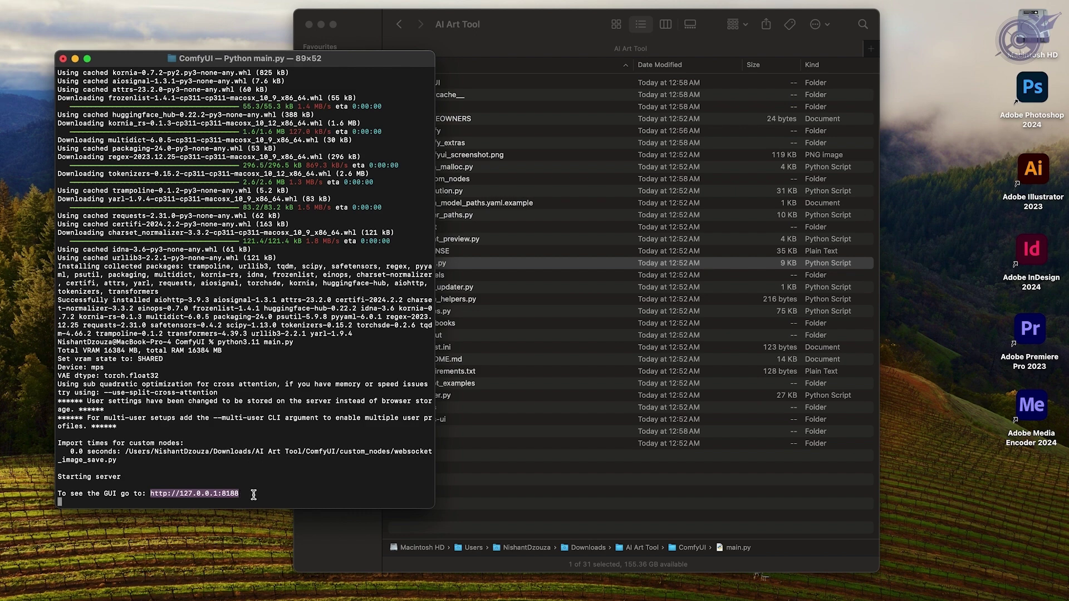
{"action": "key", "text": "super+Tab"}
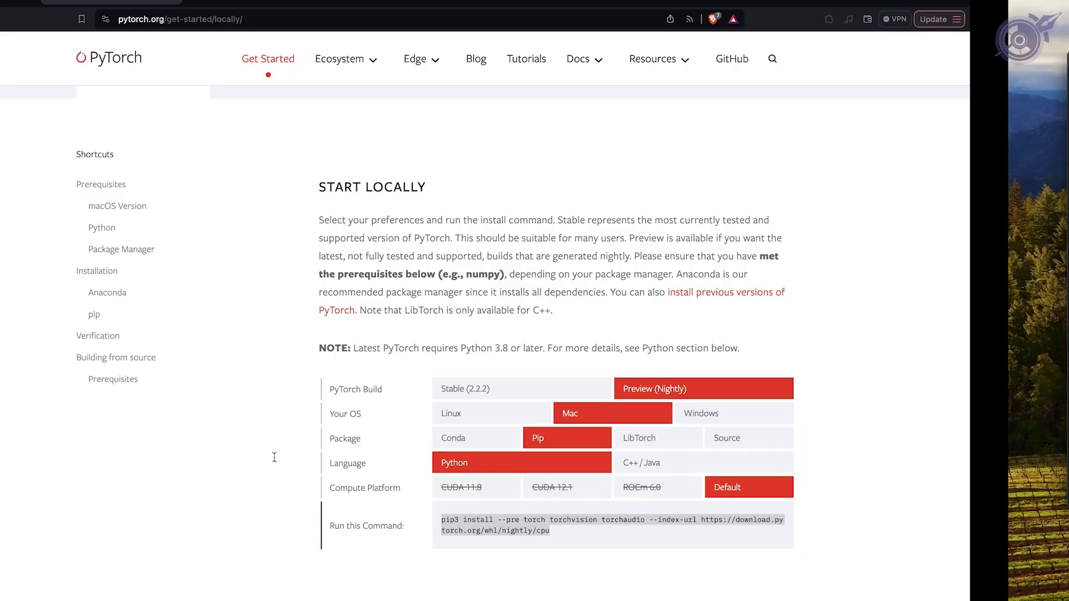
{"action": "key", "text": "super+t"}
{"action": "key", "text": "super+v"}
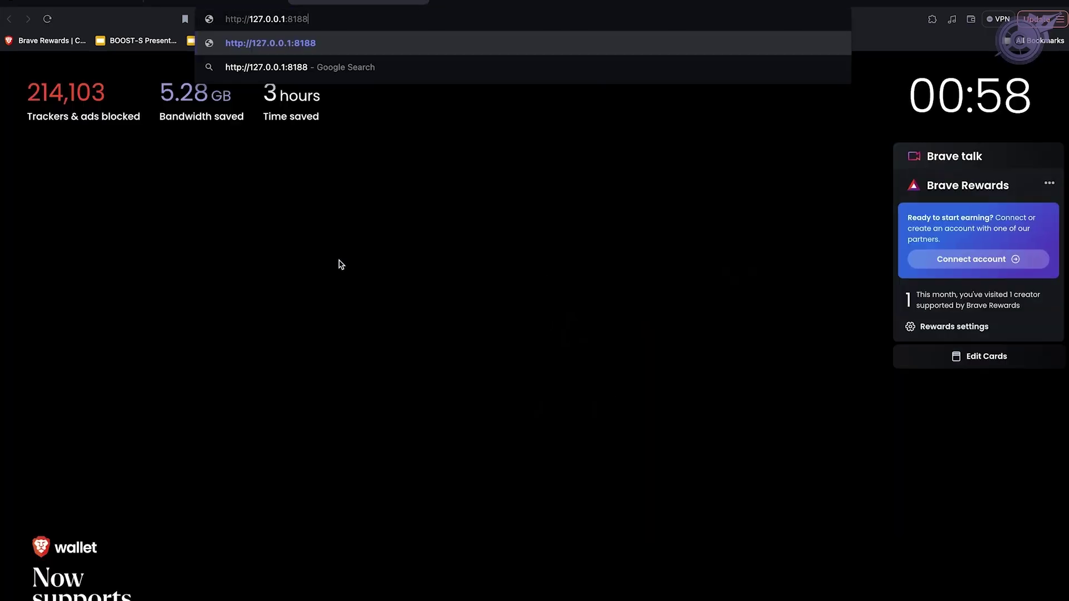
{"action": "key", "text": "Return"}
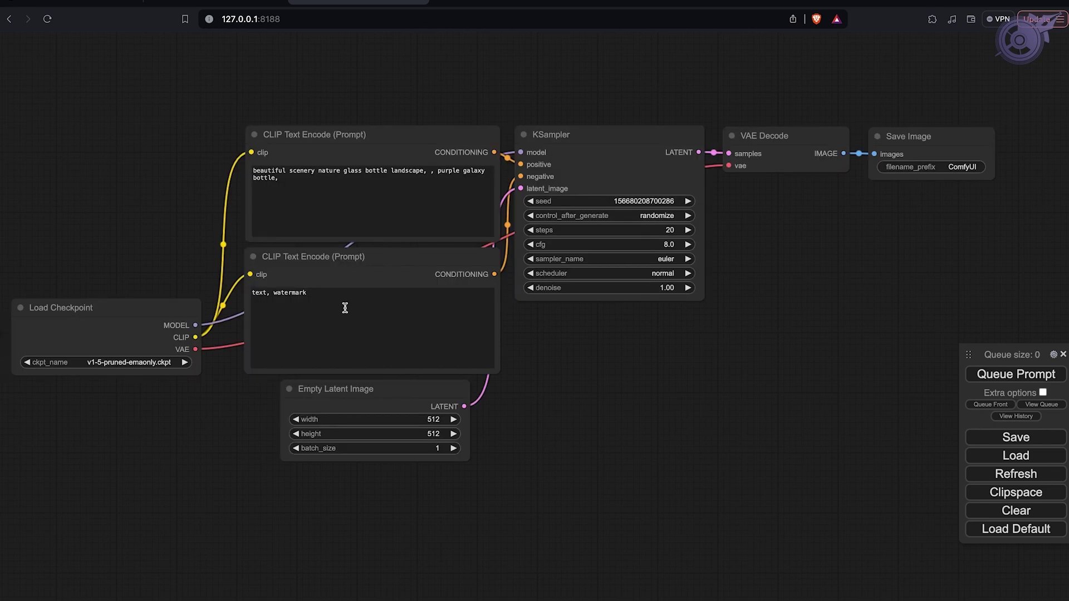
Spread out the workflow by moving both CLIP Text Encode nodes, Load Checkpoint, Empty Latent Image, Save Image and VAE Decode apart.
{"action": "left_click_drag", "start_coordinate": [334, 134], "coordinate": [308, 68]}
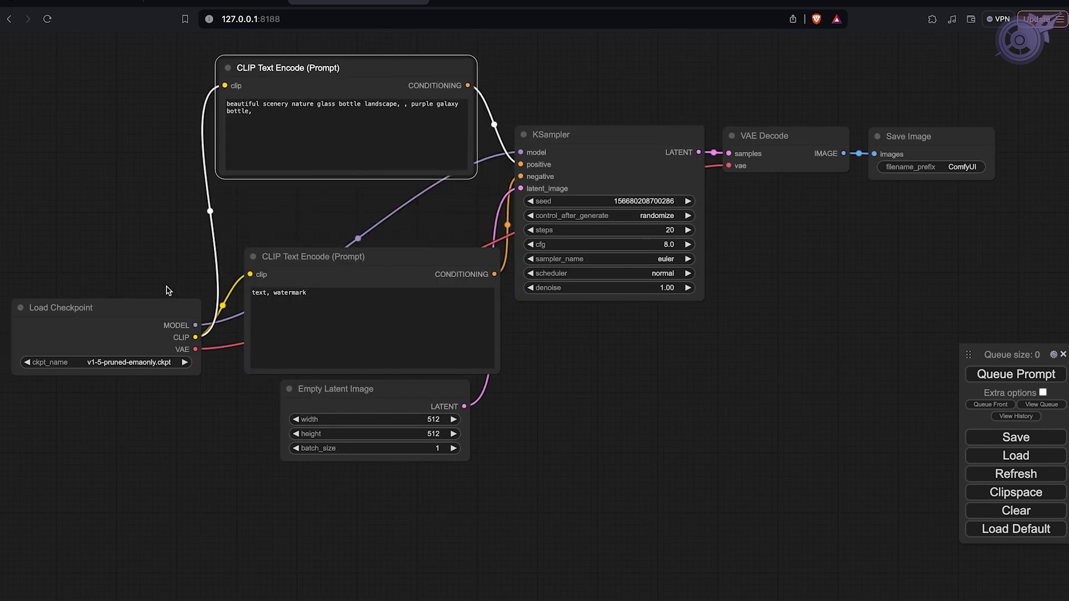
{"action": "left_click_drag", "start_coordinate": [156, 307], "coordinate": [116, 298]}
{"action": "left_click_drag", "start_coordinate": [357, 415], "coordinate": [322, 498]}
{"action": "left_click_drag", "start_coordinate": [353, 263], "coordinate": [325, 296]}
{"action": "left_click_drag", "start_coordinate": [959, 138], "coordinate": [1017, 139]}
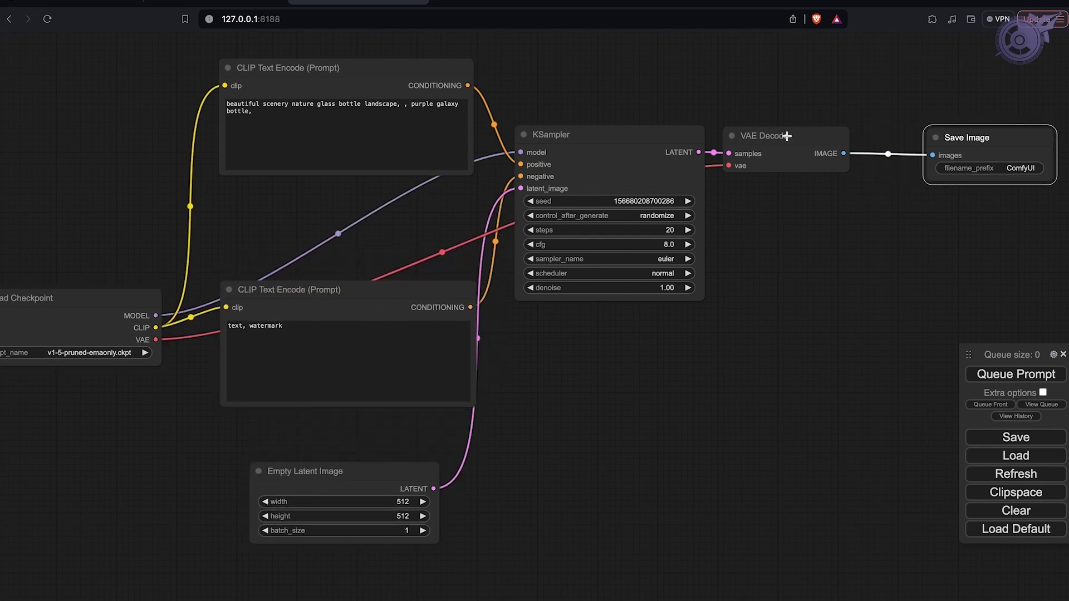
{"action": "left_click_drag", "start_coordinate": [787, 135], "coordinate": [807, 144]}
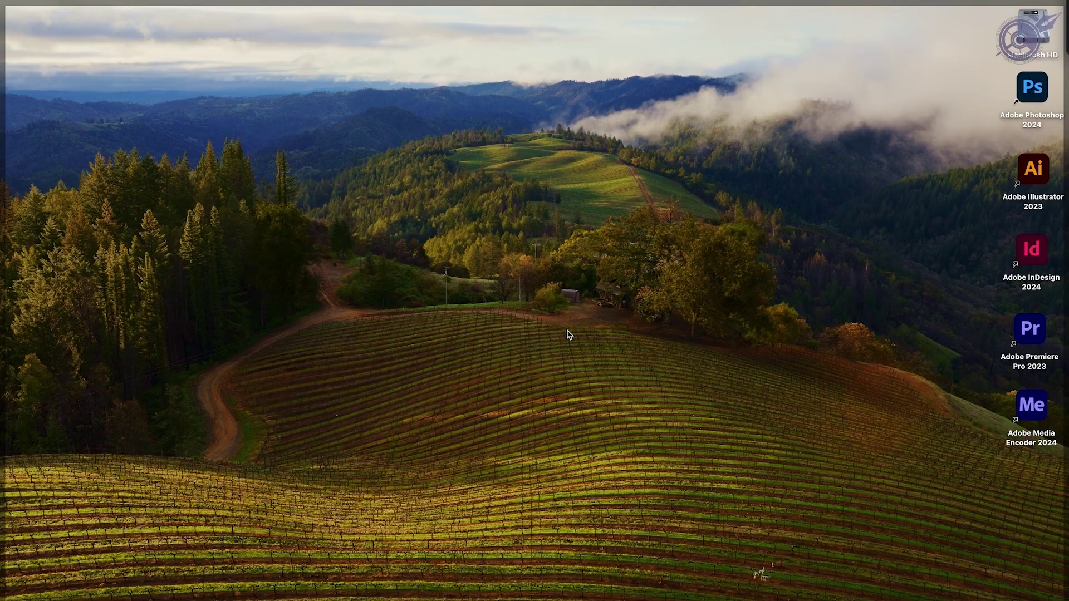
Launch Terminal again through Spotlight and make its window taller.
{"action": "key", "text": "super+space"}
{"action": "type", "text": "terminal"}
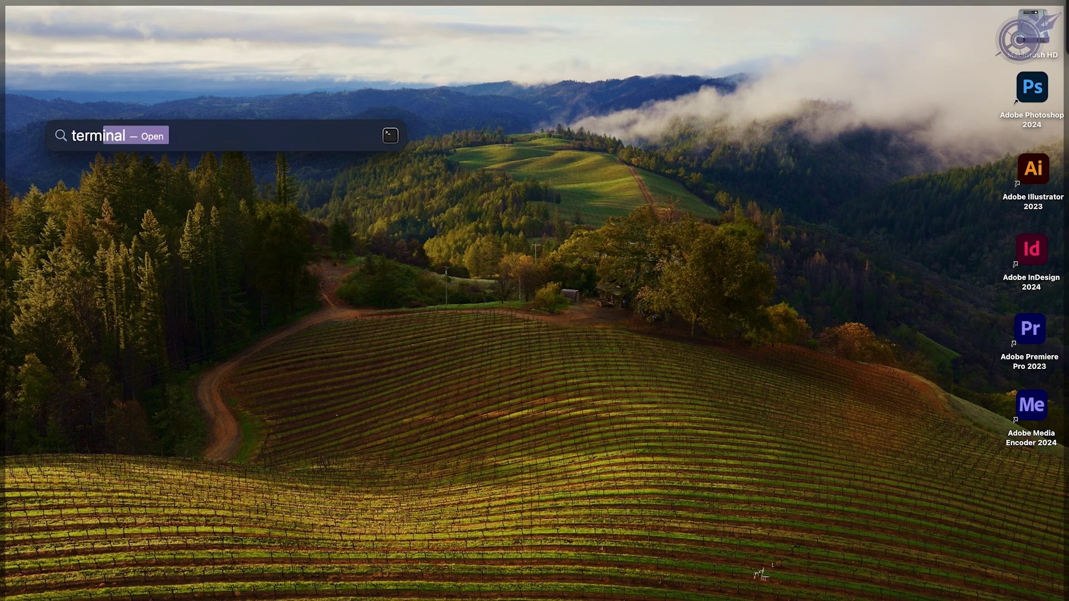
{"action": "key", "text": "Return"}
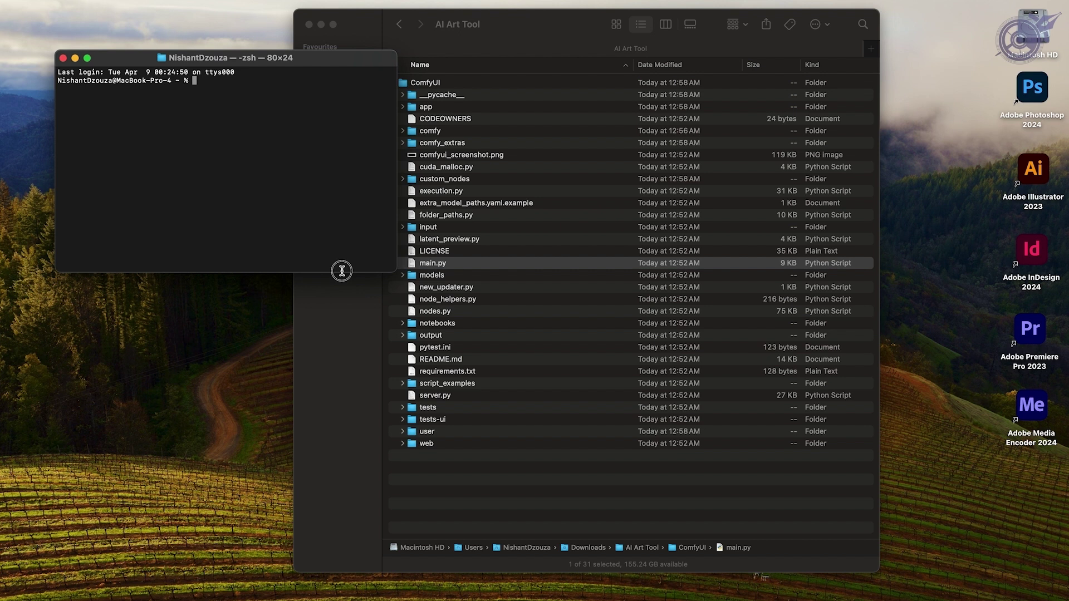
{"action": "left_click_drag", "start_coordinate": [329, 273], "coordinate": [329, 499]}
Change to the ComfyUI folder with cd in the new Terminal window and start the server with python3.11 main.py.
{"action": "type", "text": "cd"}
{"action": "left_click_drag", "start_coordinate": [437, 83], "coordinate": [218, 92]}
{"action": "left_click", "coordinate": [218, 92]}
{"action": "key", "text": "Return"}
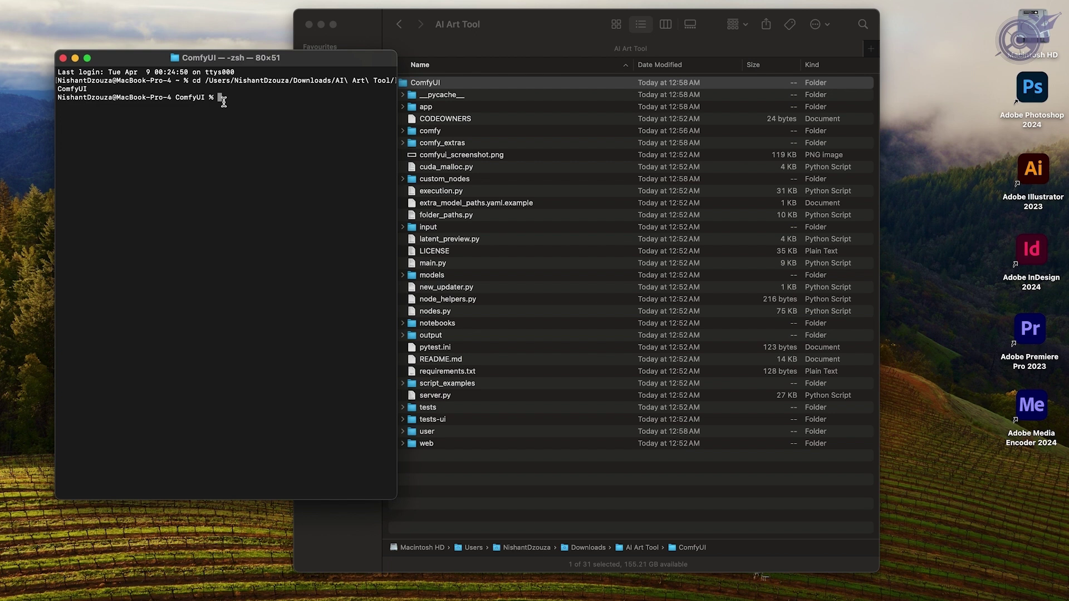
{"action": "type", "text": "python3.11 main.py"}
{"action": "key", "text": "Return"}
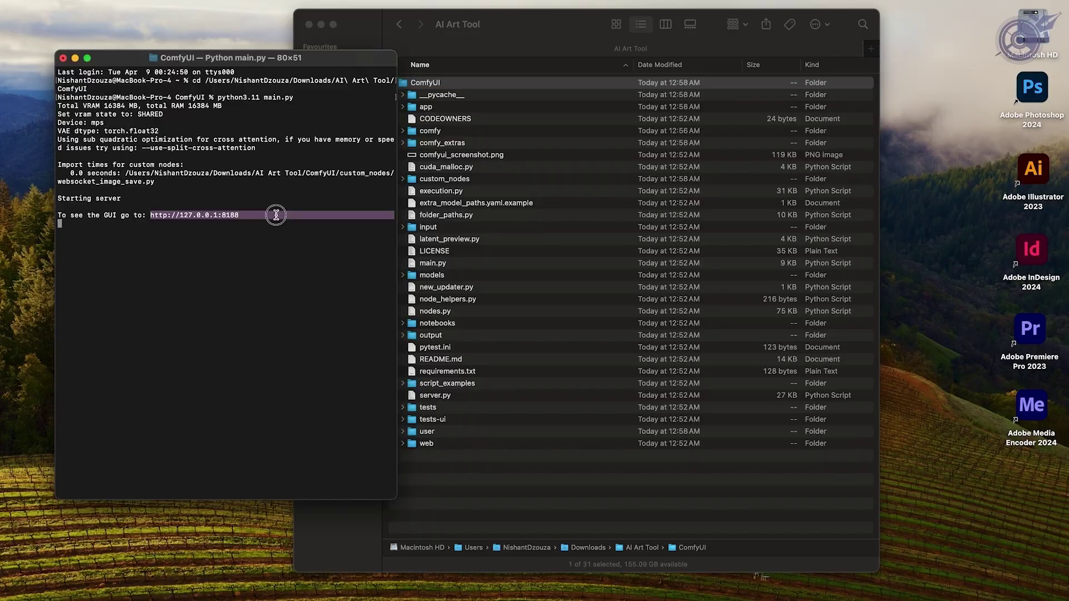
{"action": "left_click", "coordinate": [234, 215], "text": "super"}
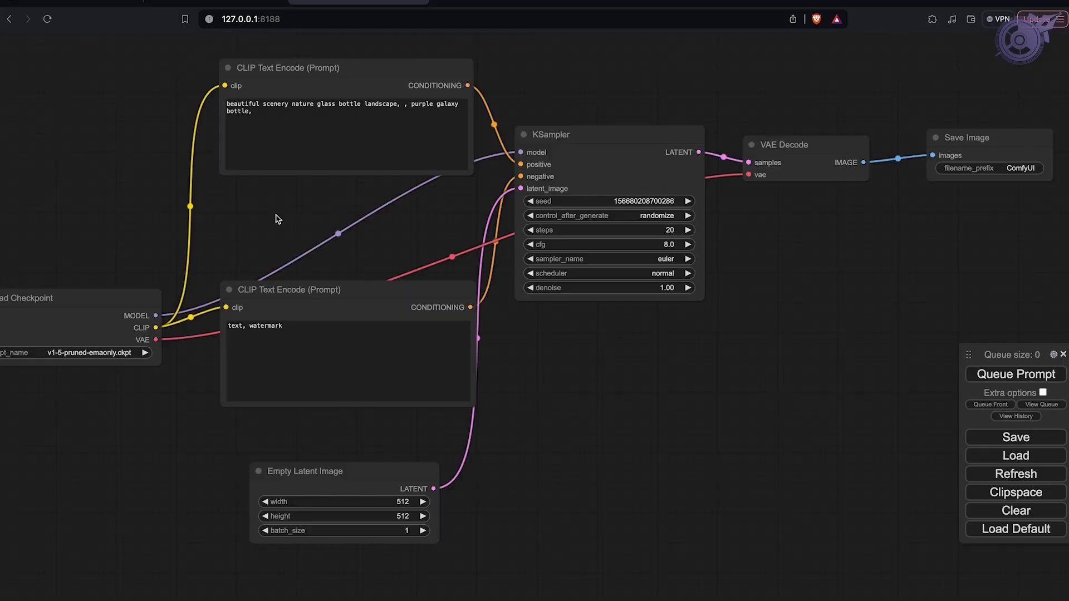
{"action": "scroll", "coordinate": [251, 256], "scroll_direction": "up", "scroll_amount": 2}
{"action": "left_click", "coordinate": [223, 294]}
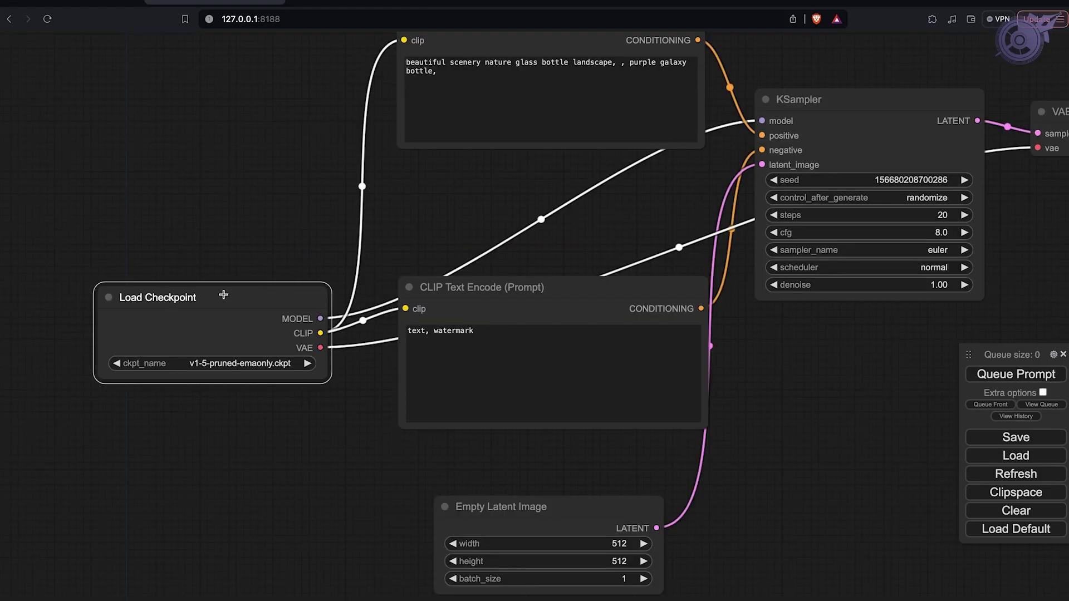
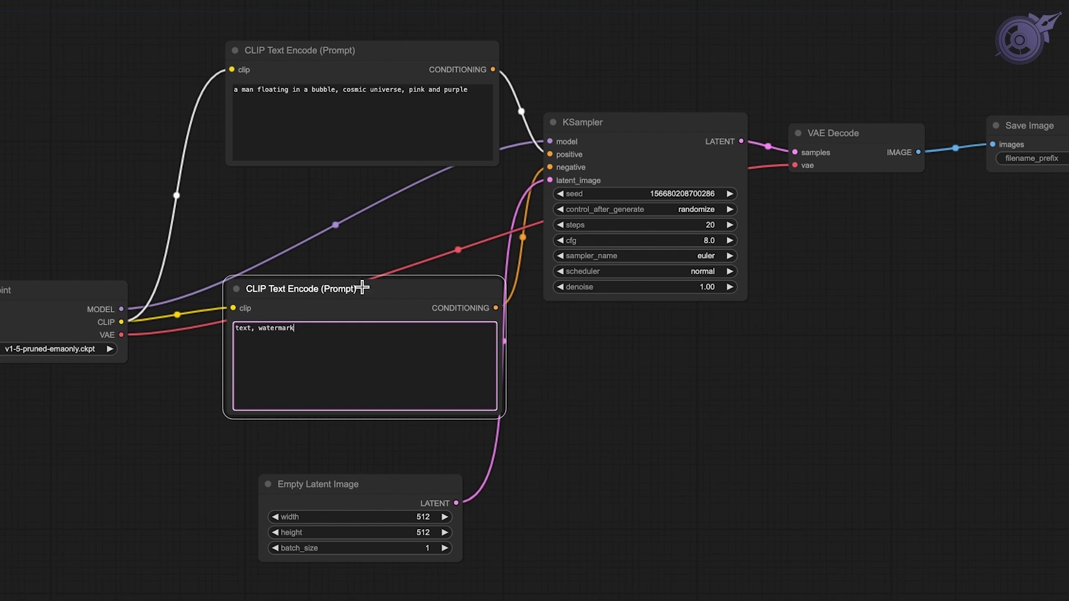
Extend the negative prompt in the lower CLIP Text Encode node to "text, watermark, wrong eyes, bad hands".
{"action": "type", "text": "rong eyes, weird bod y structure"}
{"action": "left_click_drag", "start_coordinate": [349, 328], "coordinate": [426, 329]}
{"action": "type", "text": "bad hands"}
Shift the Empty Latent Image node slightly, keep its width and height at 512, and set batch_size to 2.
{"action": "left_click", "coordinate": [409, 488]}
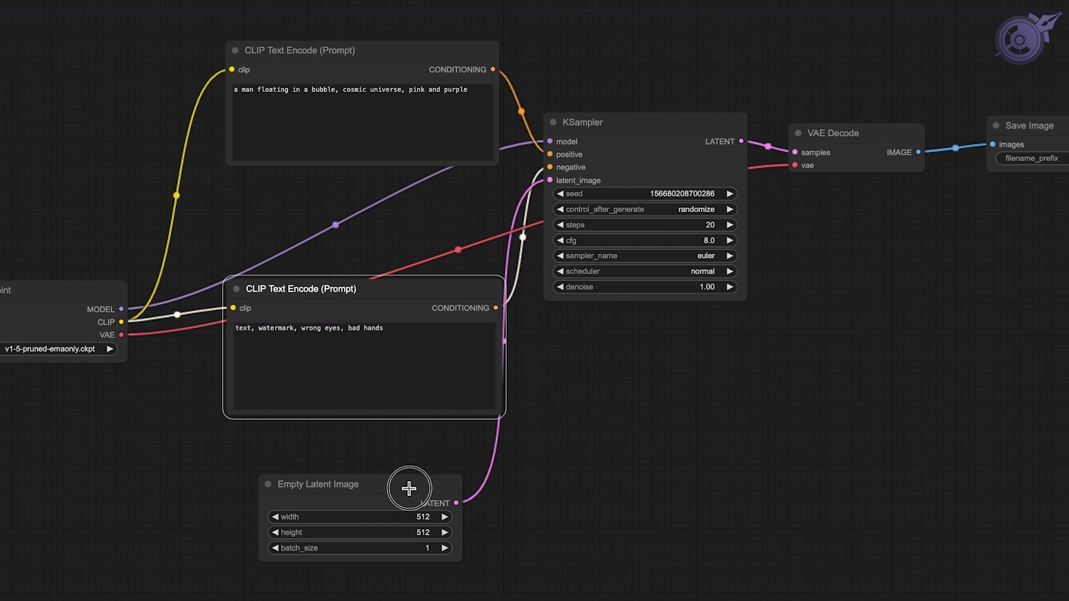
{"action": "left_click_drag", "start_coordinate": [409, 488], "coordinate": [402, 477]}
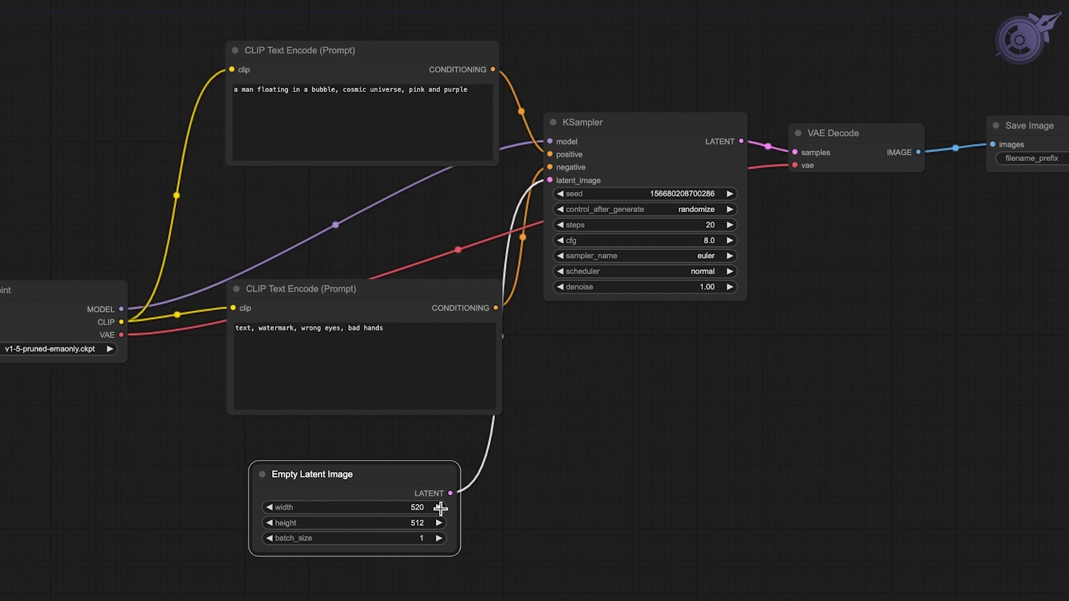
{"action": "left_click", "coordinate": [270, 523]}
{"action": "left_click", "coordinate": [271, 508]}
{"action": "left_click", "coordinate": [439, 538]}
{"action": "left_click", "coordinate": [439, 538]}
{"action": "left_click", "coordinate": [439, 538]}
Set the KSampler node's steps to 30.
{"action": "left_click", "coordinate": [727, 228]}
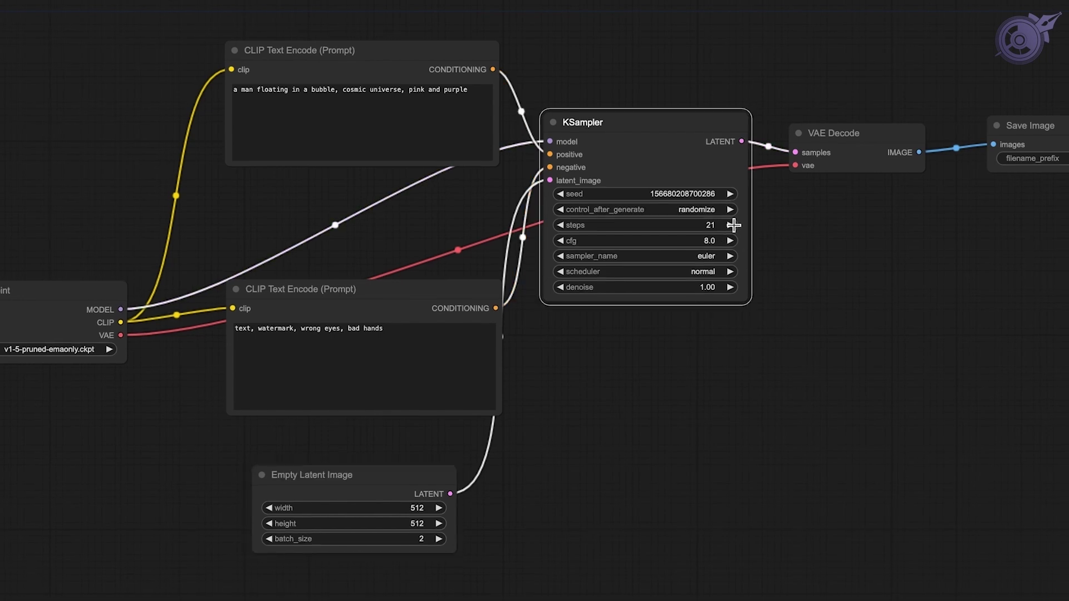
{"action": "double_click", "coordinate": [738, 229]}
{"action": "double_click", "coordinate": [738, 229]}
{"action": "double_click", "coordinate": [738, 230]}
{"action": "double_click", "coordinate": [738, 229]}
{"action": "left_click", "coordinate": [738, 230]}
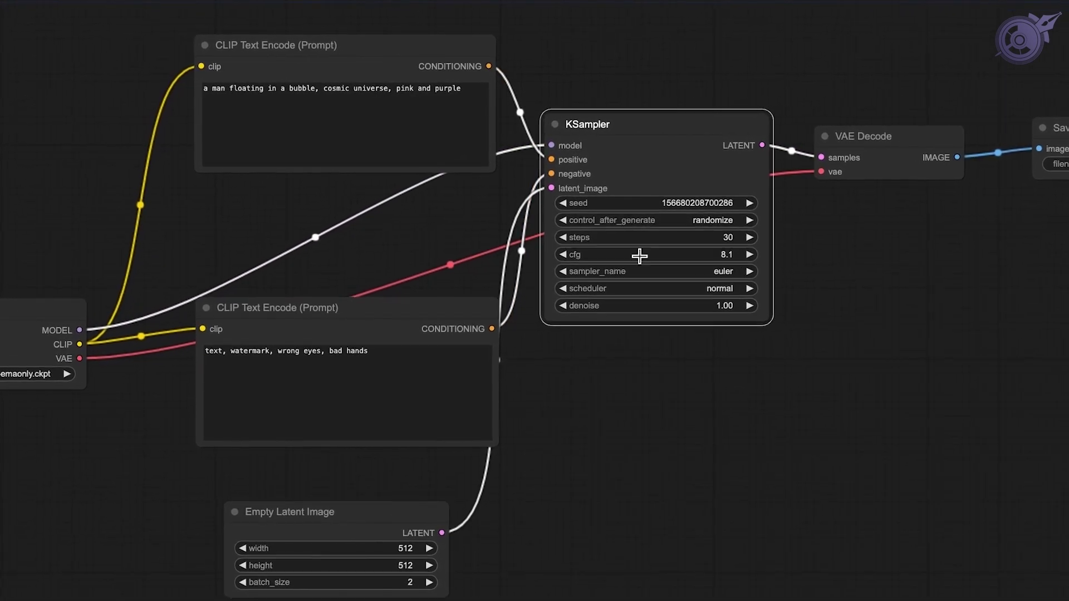
Set the KSampler node's cfg to 9.0.
{"action": "left_click", "coordinate": [758, 261]}
{"action": "double_click", "coordinate": [767, 266]}
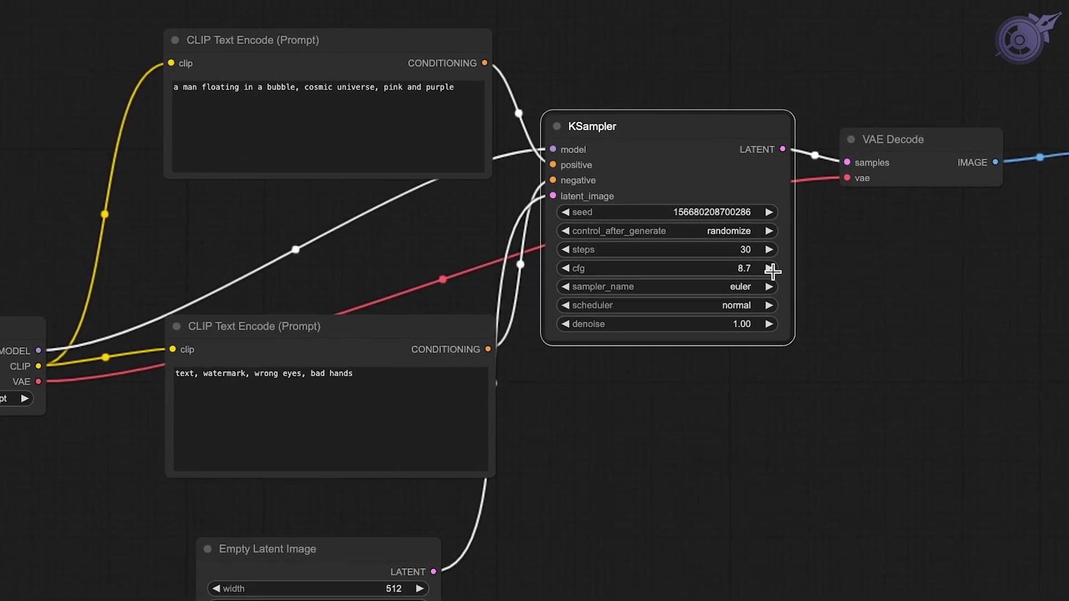
{"action": "left_click", "coordinate": [767, 266]}
{"action": "left_click", "coordinate": [767, 267]}
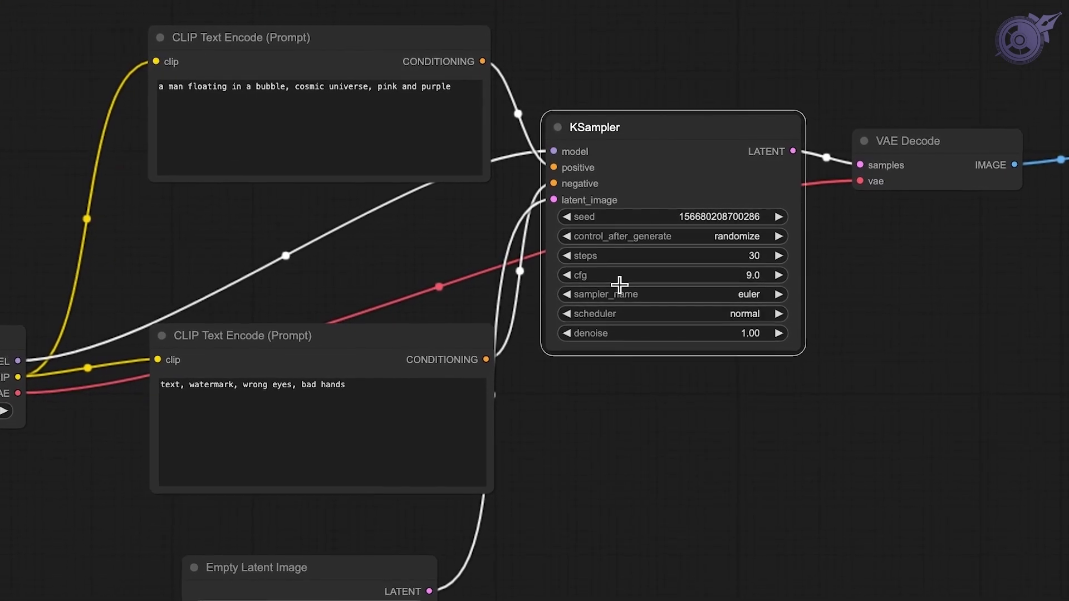
Cycle through the KSampler node's alternative sampler_name options and return to euler.
{"action": "left_click", "coordinate": [778, 295]}
{"action": "double_click", "coordinate": [787, 302]}
{"action": "left_click", "coordinate": [787, 302]}
{"action": "double_click", "coordinate": [787, 302]}
{"action": "double_click", "coordinate": [570, 311]}
{"action": "left_click", "coordinate": [570, 311]}
{"action": "left_click", "coordinate": [570, 310]}
{"action": "left_click", "coordinate": [573, 319]}
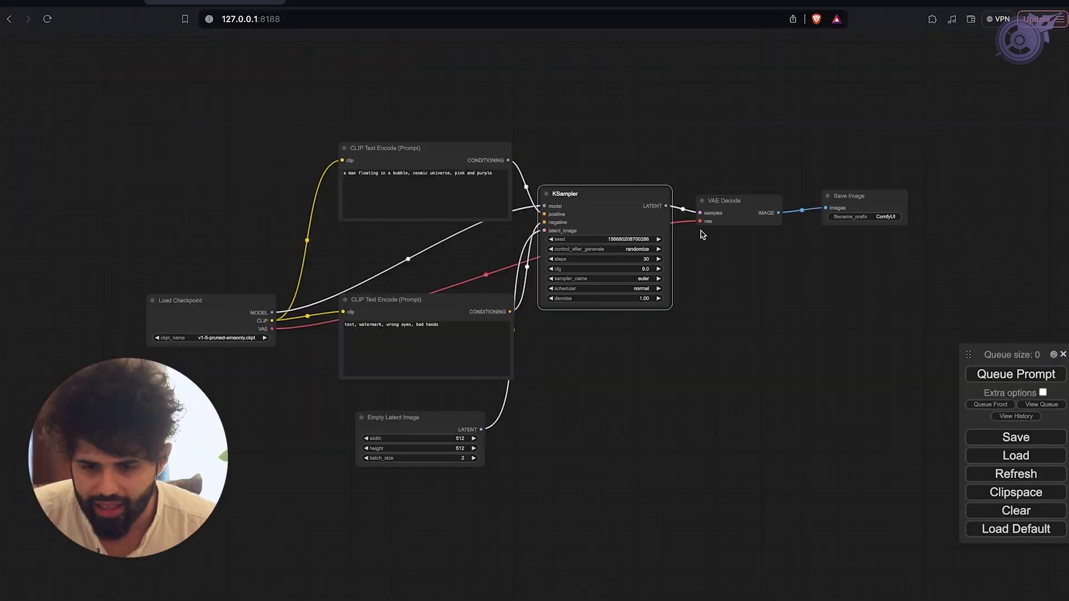
Shift the Save Image node slightly and set its filename_prefix to "Test".
{"action": "scroll", "coordinate": [701, 234], "scroll_direction": "up", "scroll_amount": 3}
{"action": "left_click", "coordinate": [768, 201]}
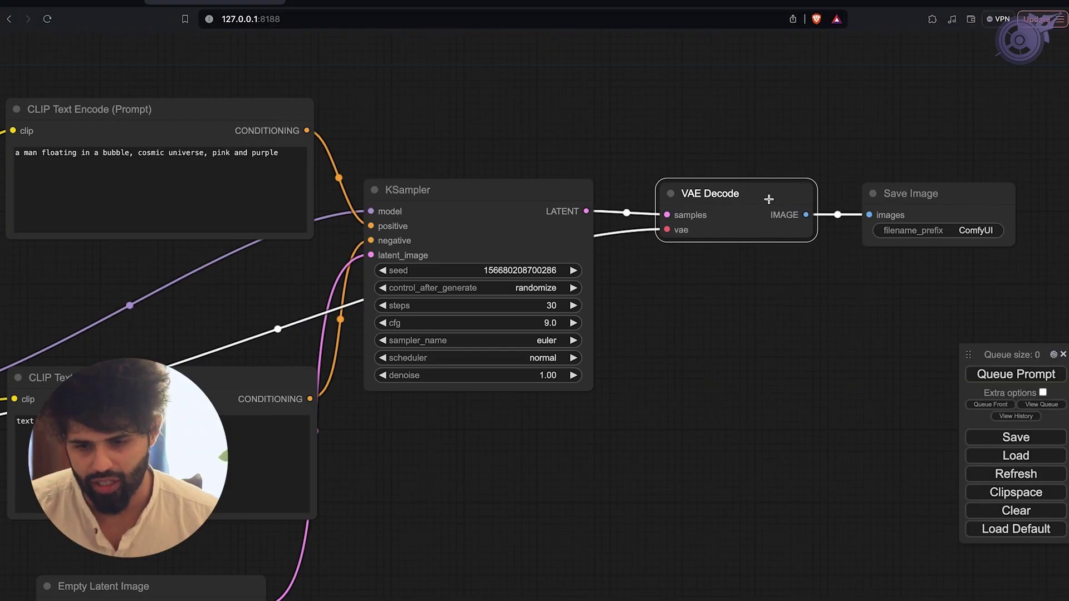
{"action": "left_click", "coordinate": [954, 200]}
{"action": "left_click", "coordinate": [984, 240]}
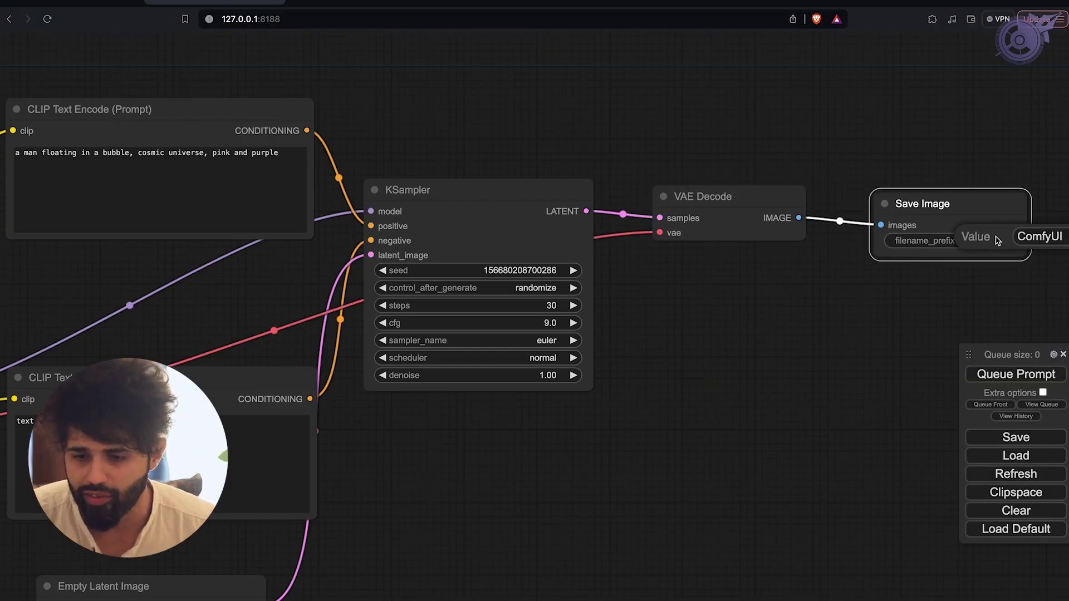
{"action": "scroll", "coordinate": [847, 254], "scroll_direction": "down", "scroll_amount": 2}
{"action": "type", "text": "Test"}
{"action": "left_click", "coordinate": [1004, 253]}
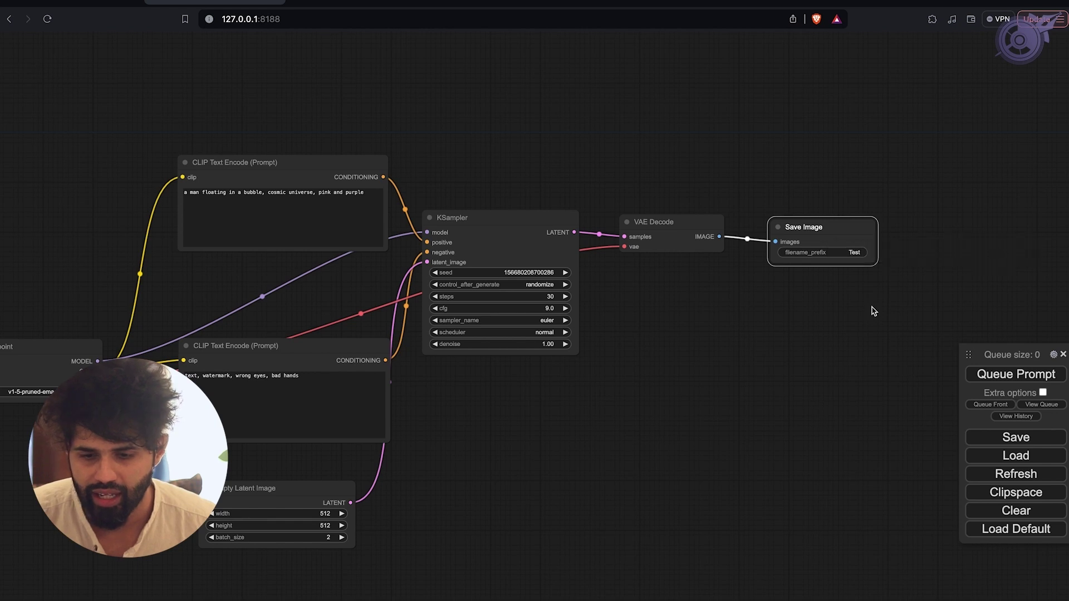
Queue the prompt to run the configured workflow.
{"action": "scroll", "coordinate": [872, 308], "scroll_direction": "down", "scroll_amount": 3}
{"action": "scroll", "coordinate": [873, 311], "scroll_direction": "up", "scroll_amount": 3}
{"action": "scroll", "coordinate": [873, 310], "scroll_direction": "left", "scroll_amount": 5}
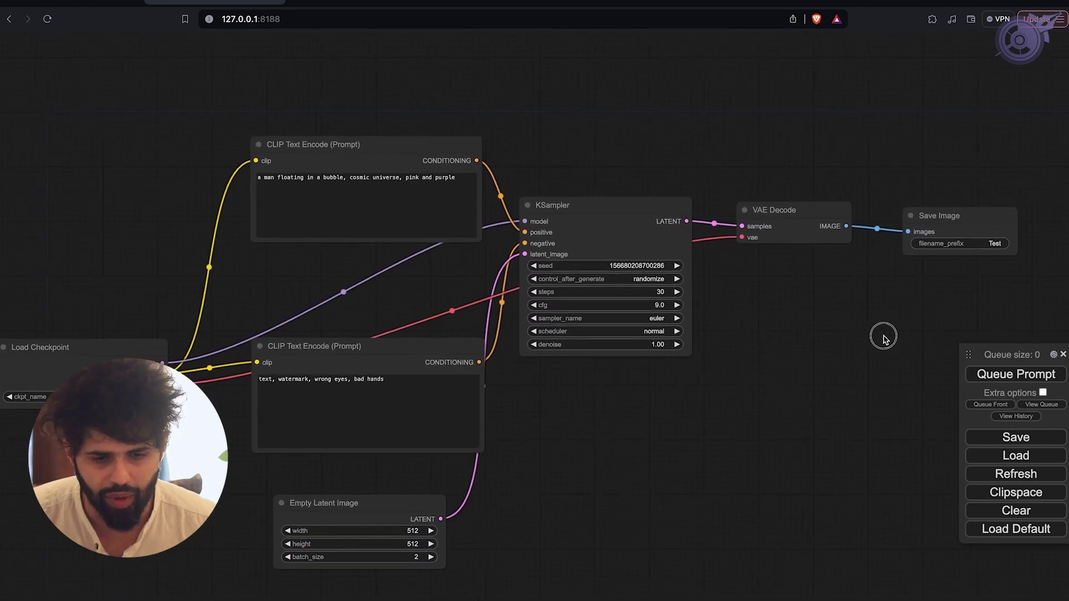
{"action": "left_click", "coordinate": [1032, 383]}
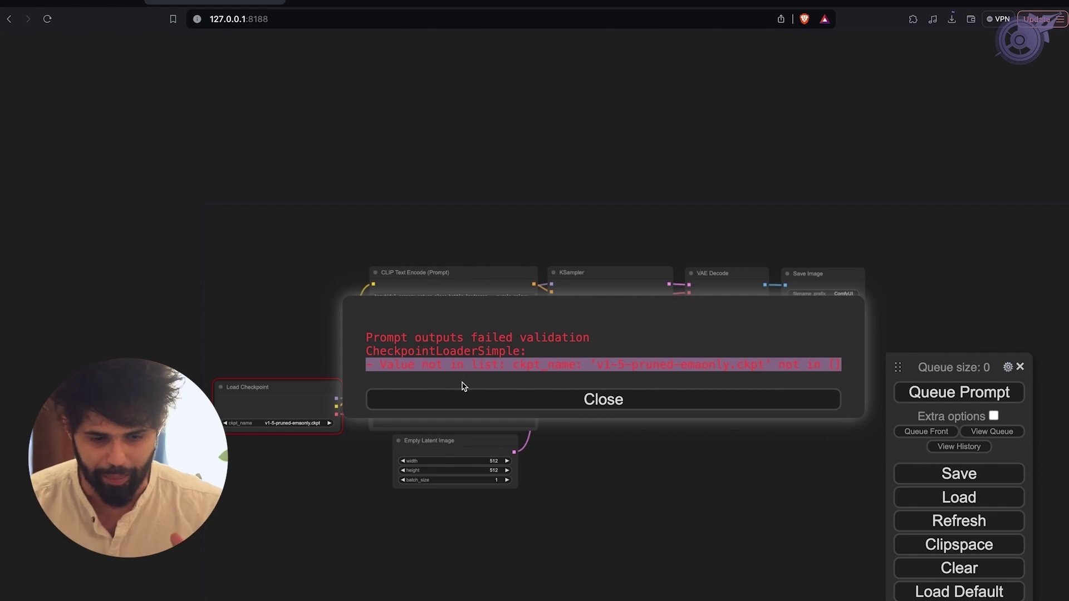
Copy the checkpoint name v1-5-pruned-emaonly.ckpt from the validation error, search the web for it, and open the Hugging Face runwayml result.
{"action": "left_click", "coordinate": [493, 364]}
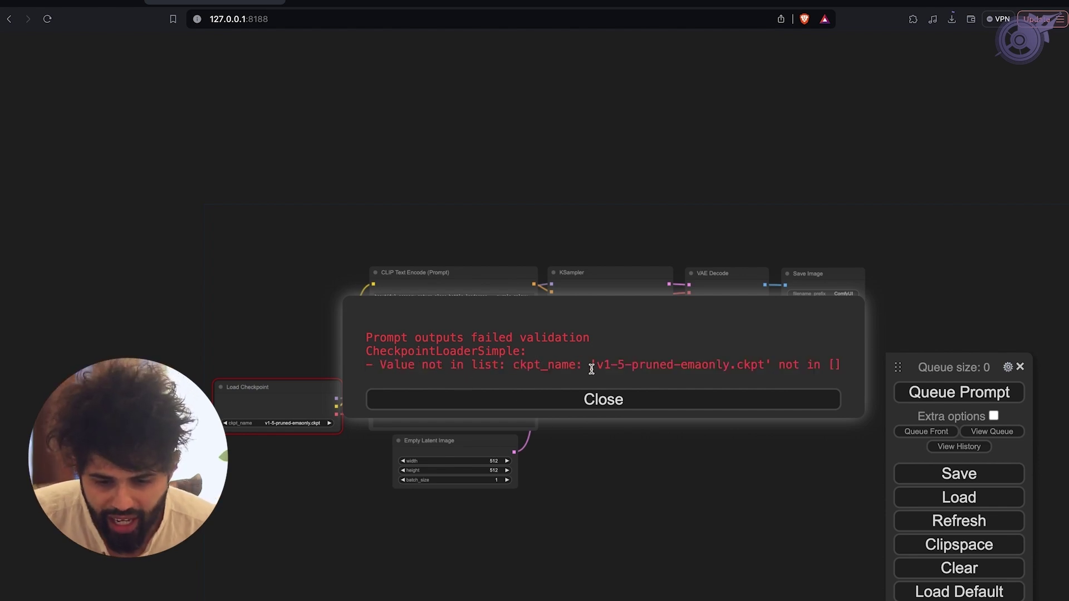
{"action": "left_click_drag", "start_coordinate": [596, 364], "coordinate": [764, 365]}
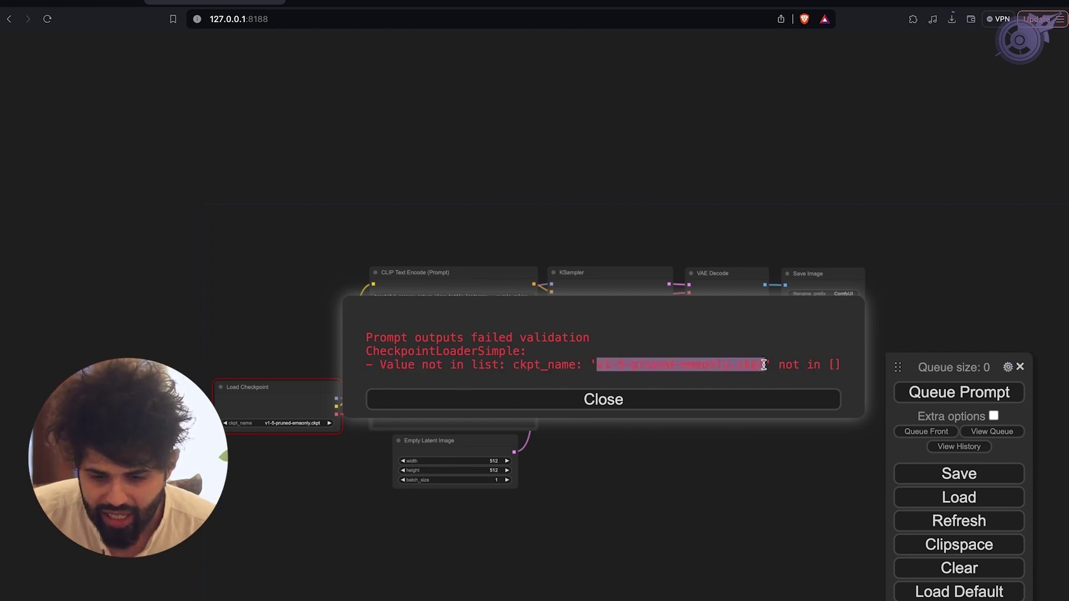
{"action": "key", "text": "super+c"}
{"action": "key", "text": "super+t"}
{"action": "key", "text": "super+v"}
{"action": "key", "text": "Return"}
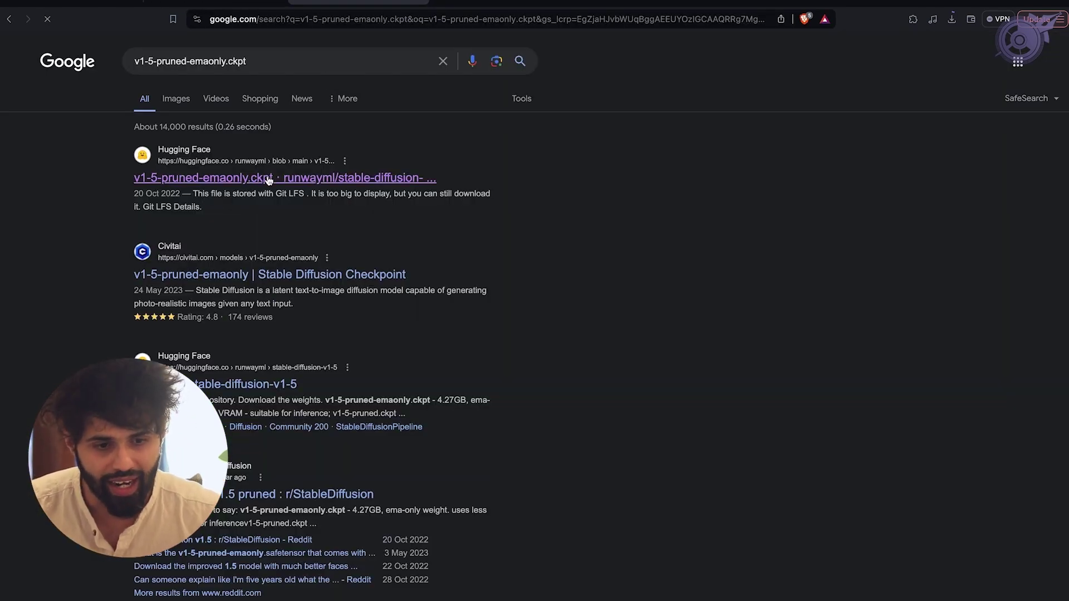
{"action": "left_click", "coordinate": [377, 179]}
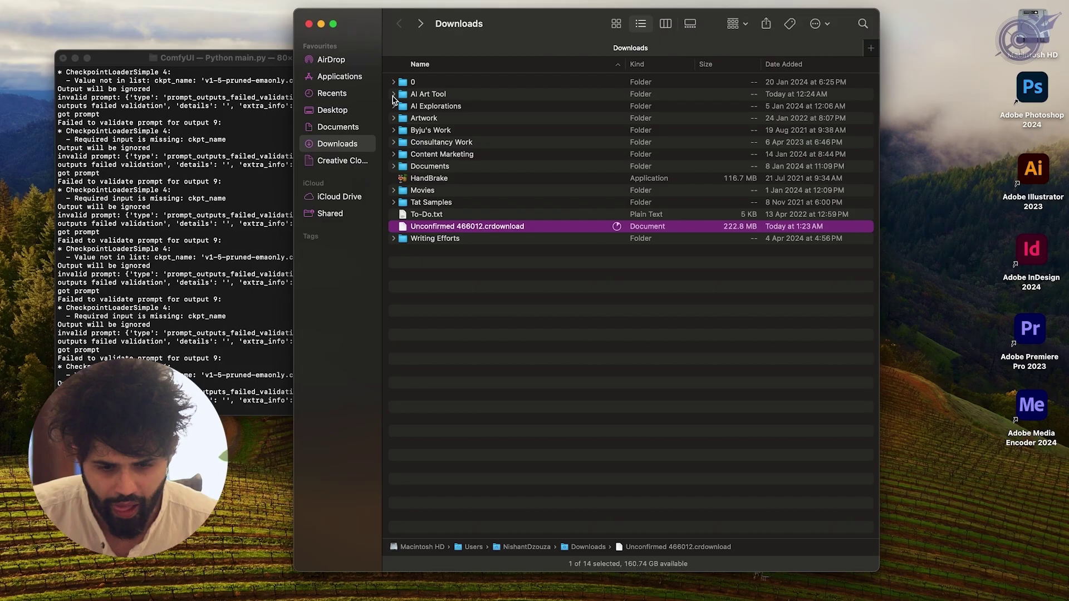
Switch to Finder and locate the checkpoints folder inside Downloads at AI Art Tool, ComfyUI, models, then inspect its contents.
{"action": "left_click", "coordinate": [393, 94]}
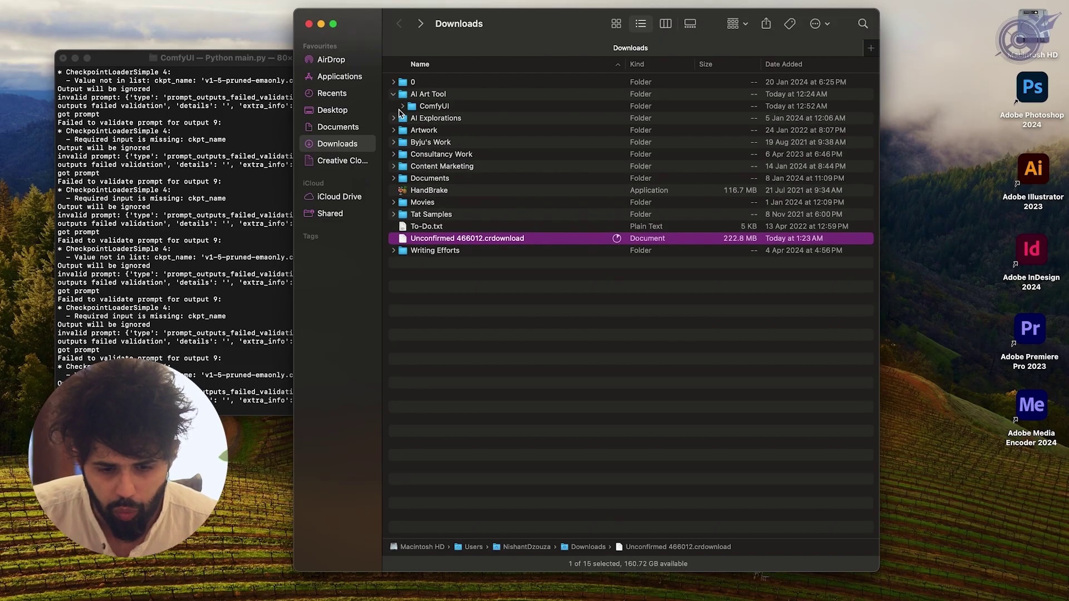
{"action": "left_click", "coordinate": [402, 106]}
{"action": "scroll", "coordinate": [408, 270], "scroll_direction": "down", "scroll_amount": 2}
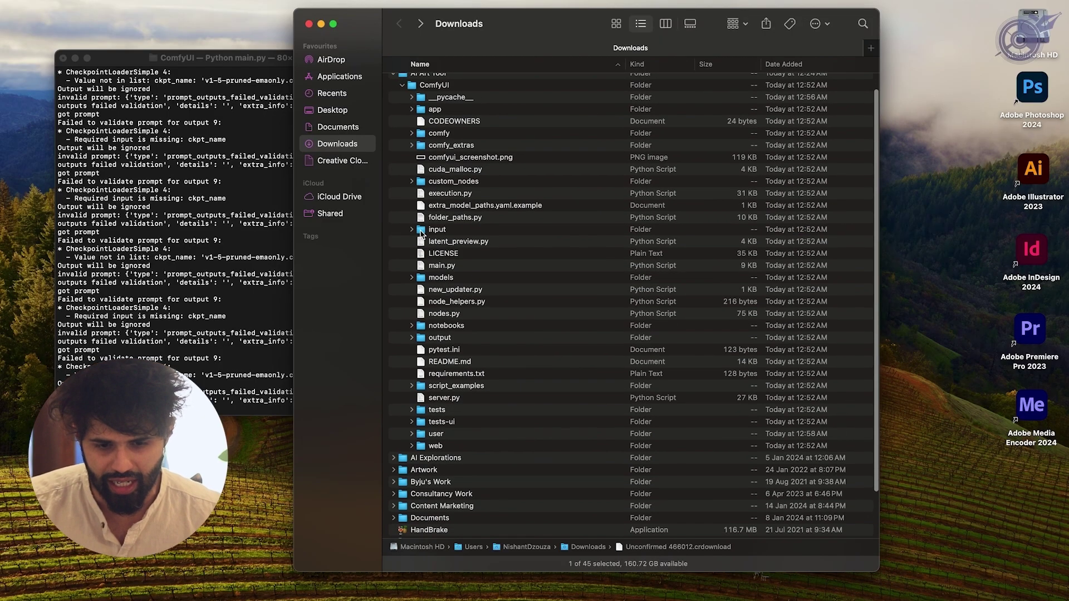
{"action": "left_click", "coordinate": [411, 271]}
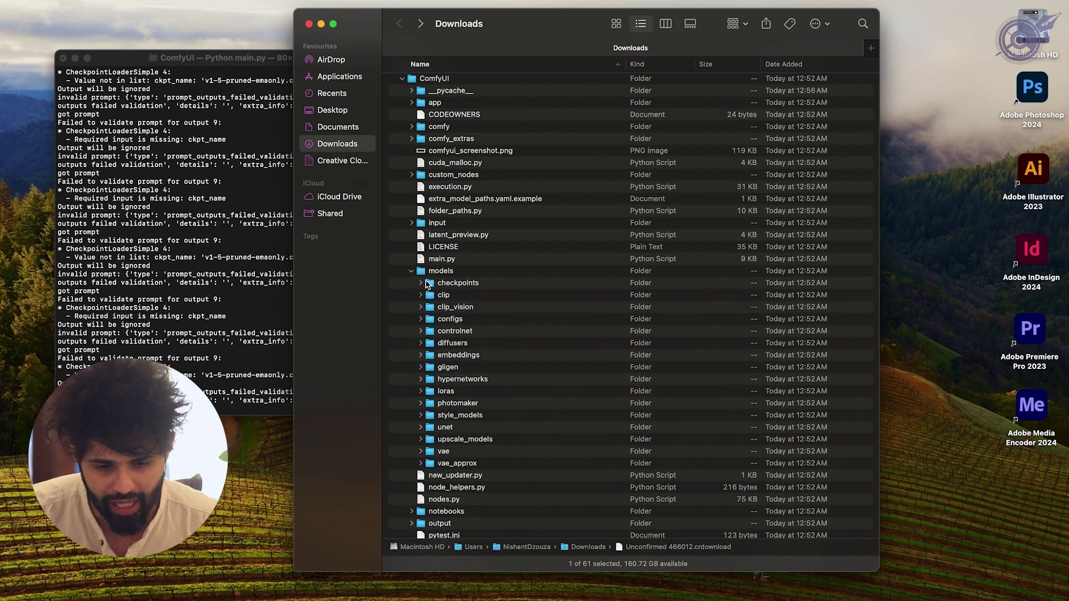
{"action": "left_click", "coordinate": [421, 285]}
{"action": "left_click", "coordinate": [453, 292]}
{"action": "key", "text": "space"}
{"action": "key", "text": "space"}
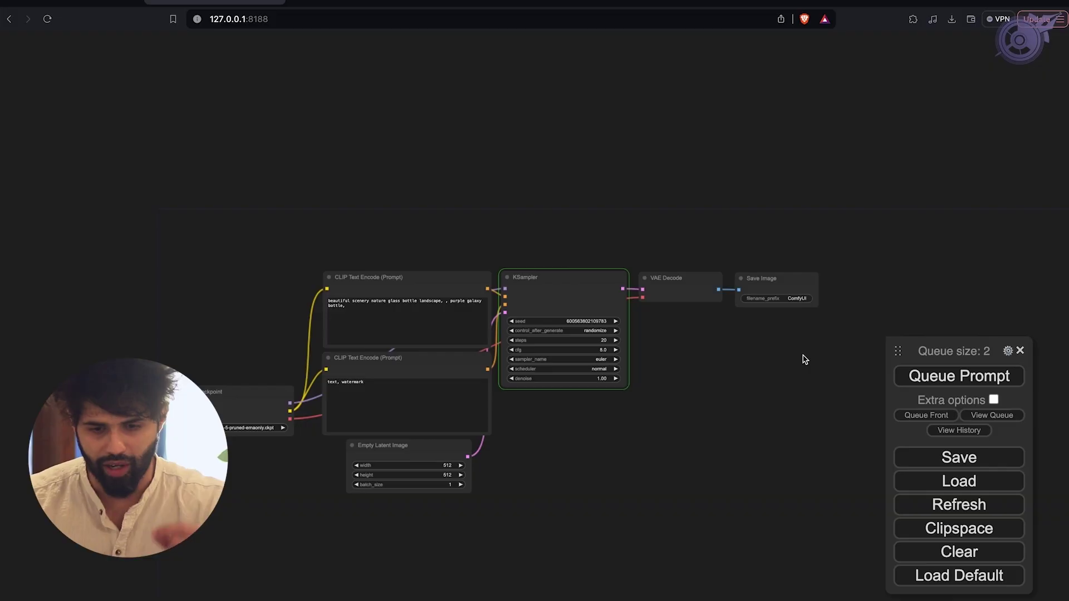
Move the queue menu clear of the Save Image node's preview and open the generated bottle image at full size.
{"action": "scroll", "coordinate": [512, 290], "scroll_direction": "up", "scroll_amount": 4}
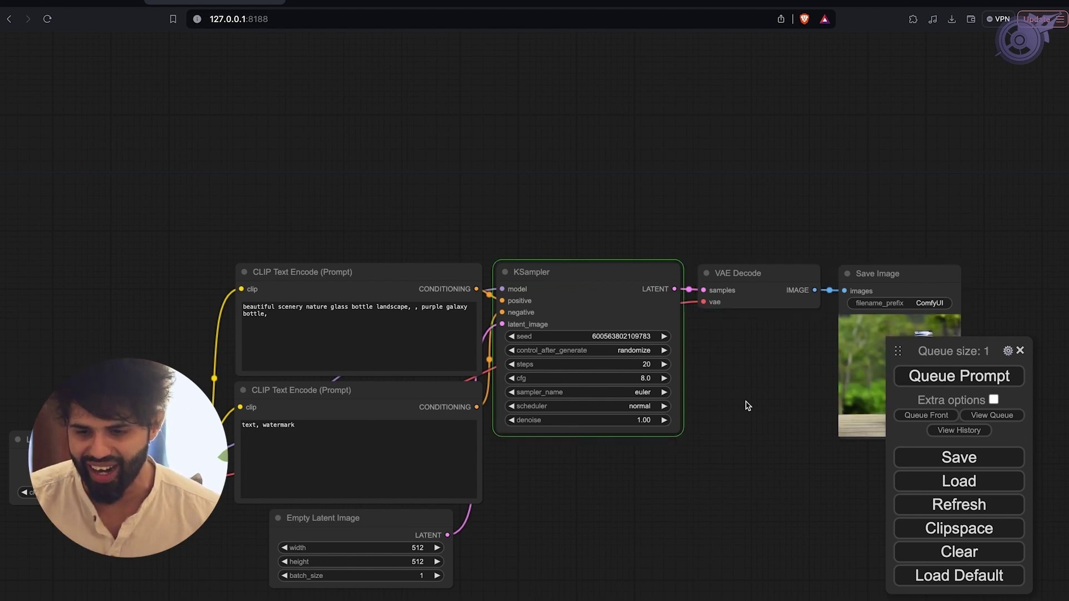
{"action": "scroll", "coordinate": [776, 399], "scroll_direction": "up", "scroll_amount": 4}
{"action": "scroll", "coordinate": [777, 399], "scroll_direction": "down", "scroll_amount": 3}
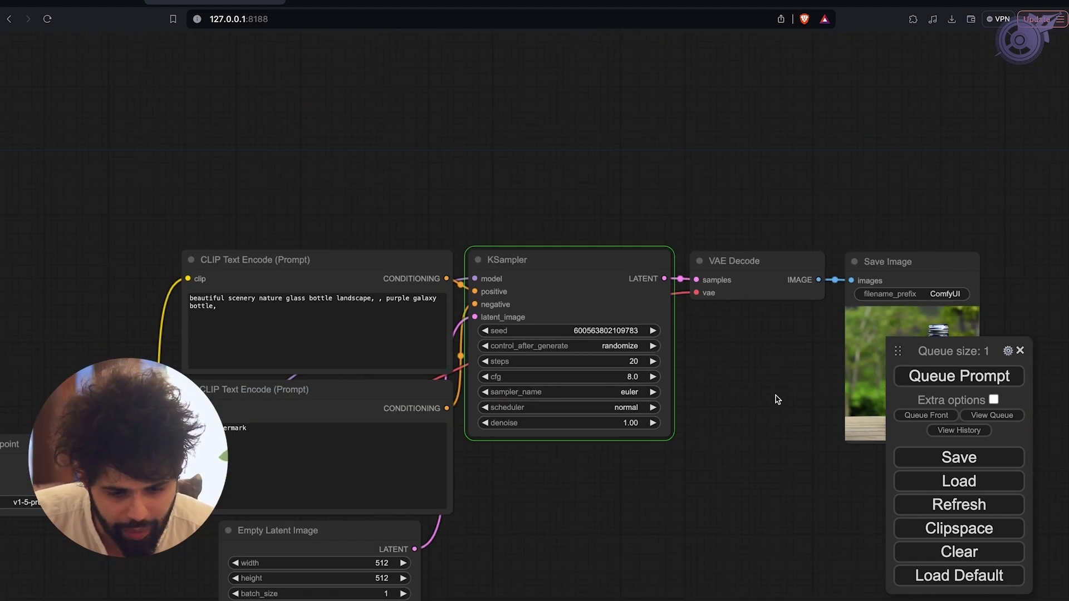
{"action": "left_click_drag", "start_coordinate": [900, 352], "coordinate": [699, 348]}
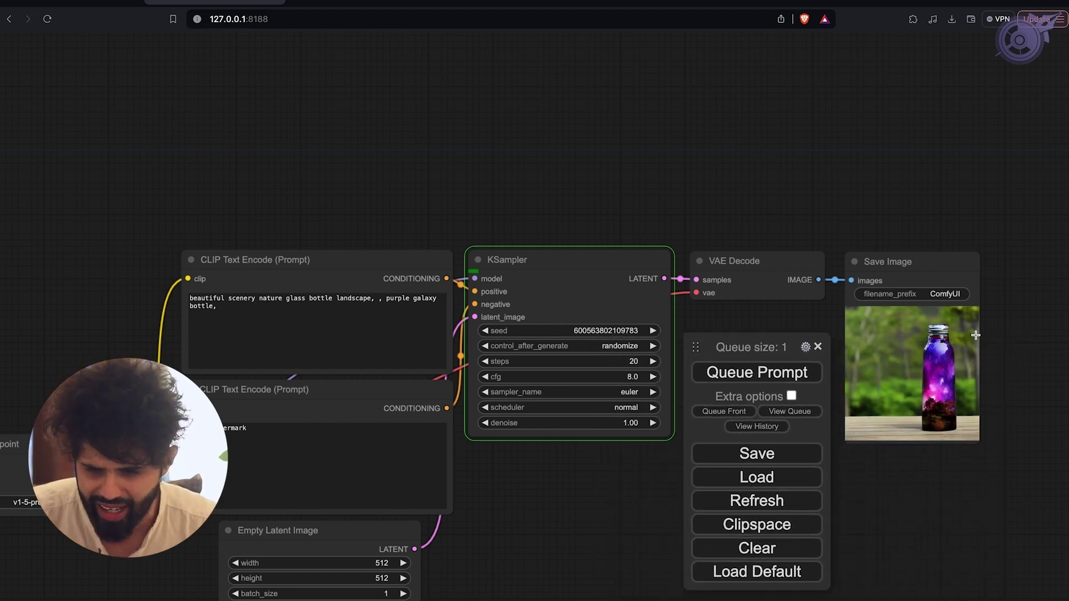
{"action": "right_click", "coordinate": [955, 320]}
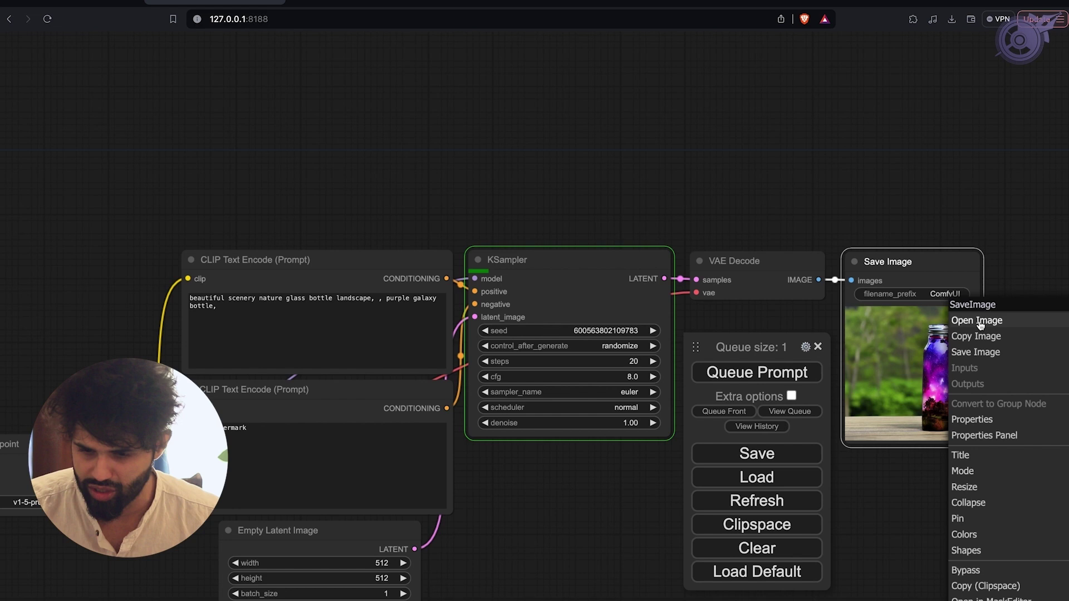
{"action": "left_click", "coordinate": [982, 321]}
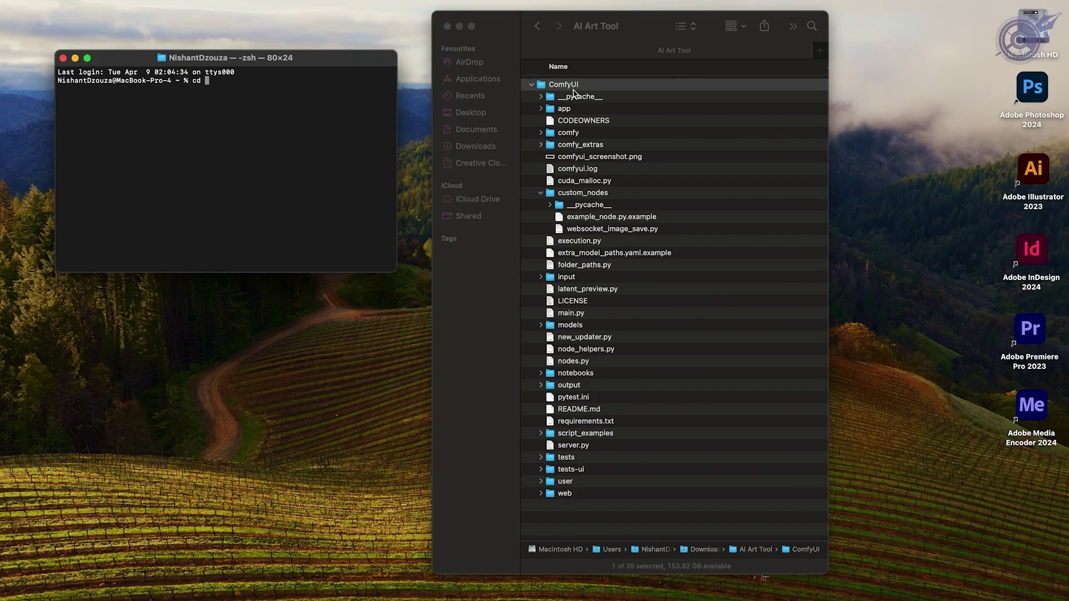
In Terminal, change the directory to the ComfyUI folder and from there to its custom_nodes folder.
{"action": "left_click_drag", "start_coordinate": [572, 89], "coordinate": [258, 90]}
{"action": "key", "text": "Return"}
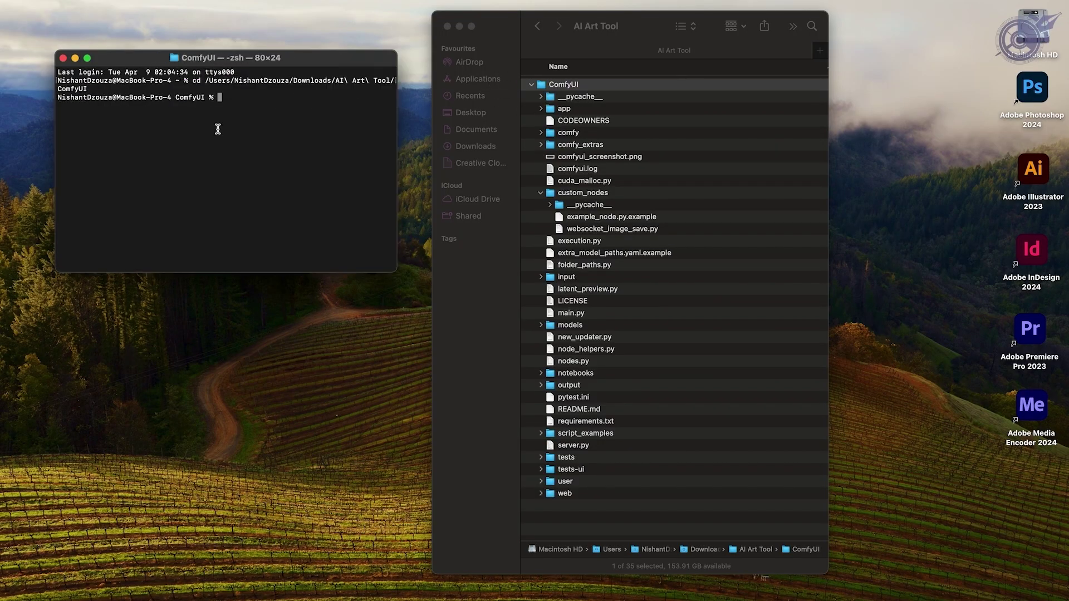
{"action": "type", "text": "cd"}
{"action": "left_click", "coordinate": [565, 197]}
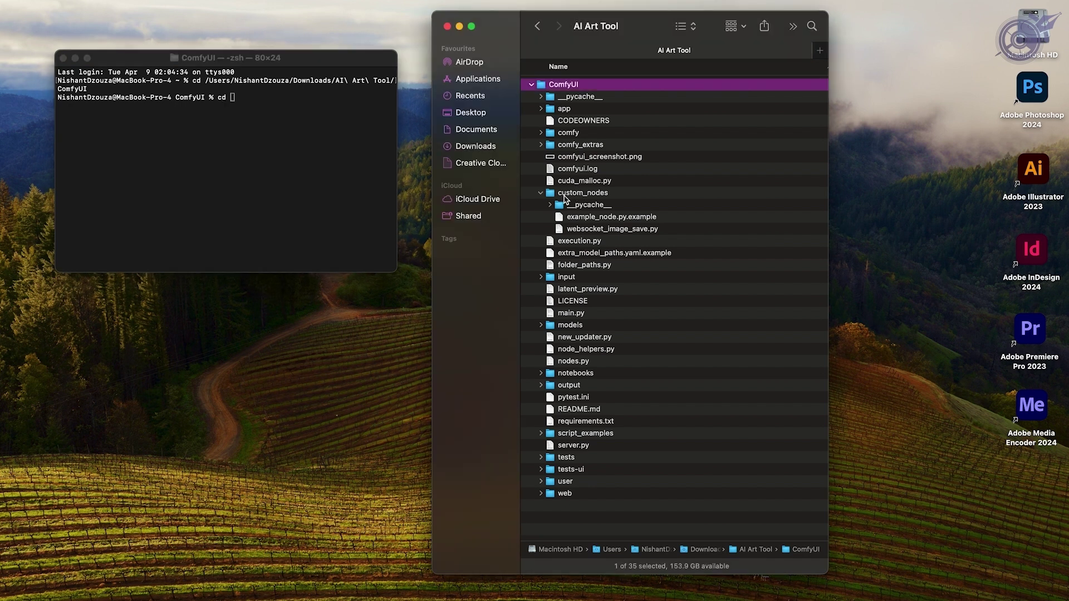
{"action": "left_click_drag", "start_coordinate": [575, 196], "coordinate": [284, 103]}
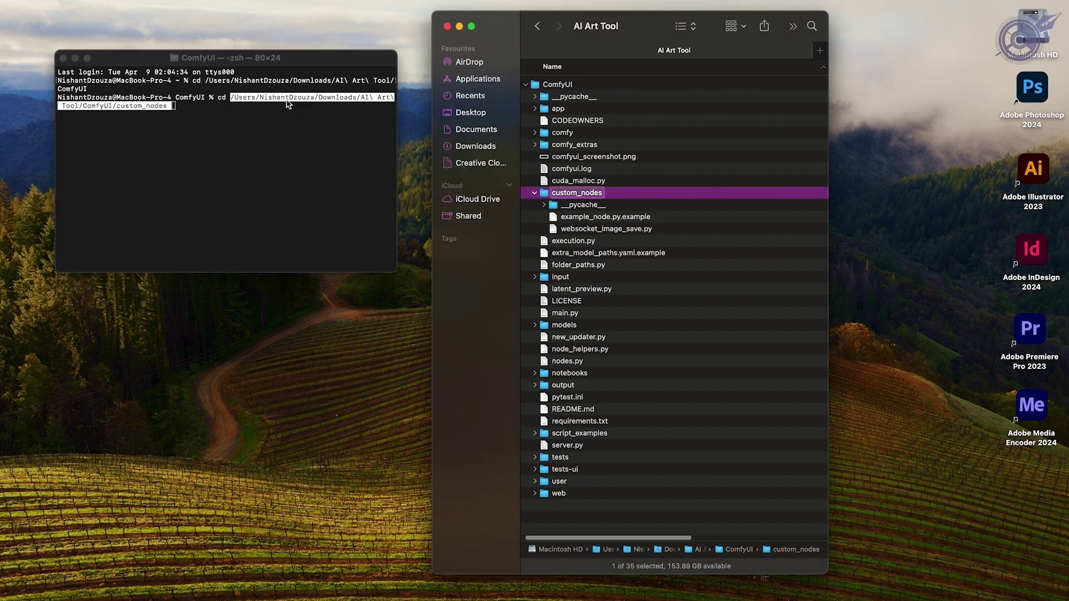
{"action": "left_click", "coordinate": [242, 110]}
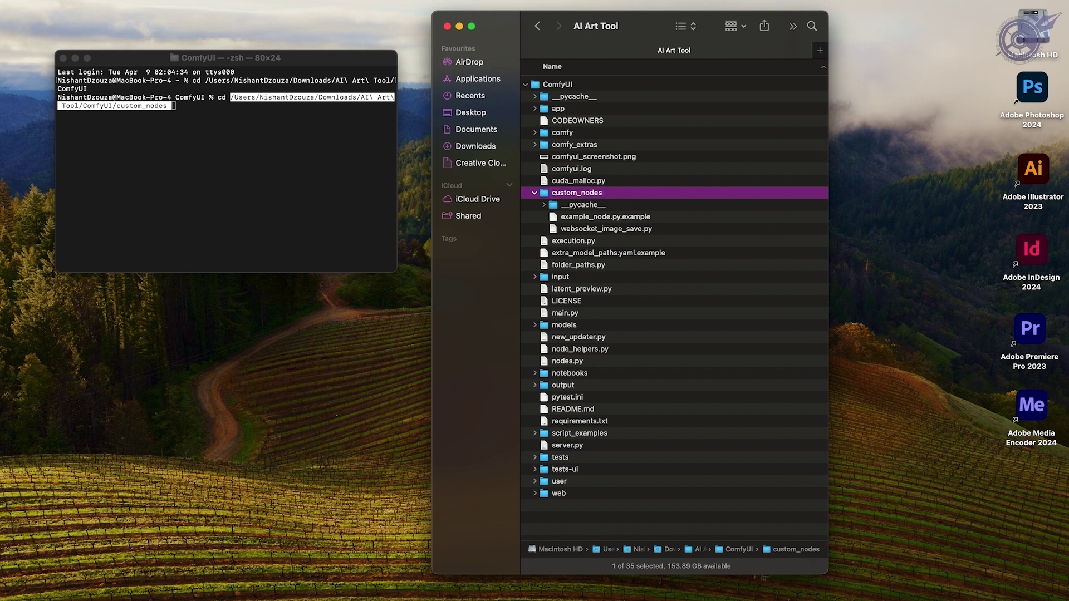
{"action": "key", "text": "Return"}
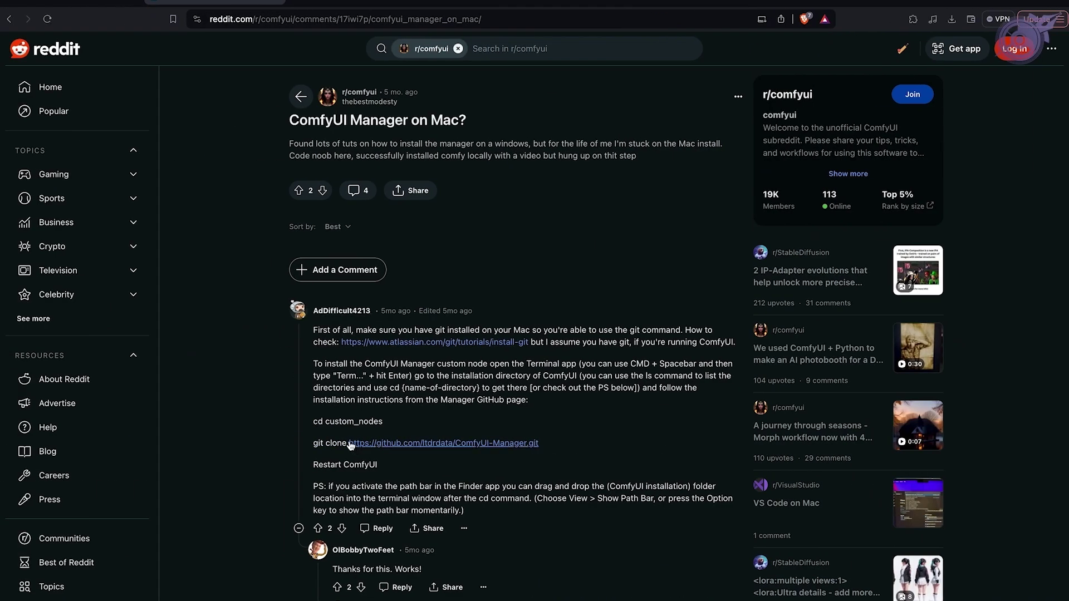
{"action": "left_click_drag", "start_coordinate": [314, 441], "coordinate": [547, 450]}
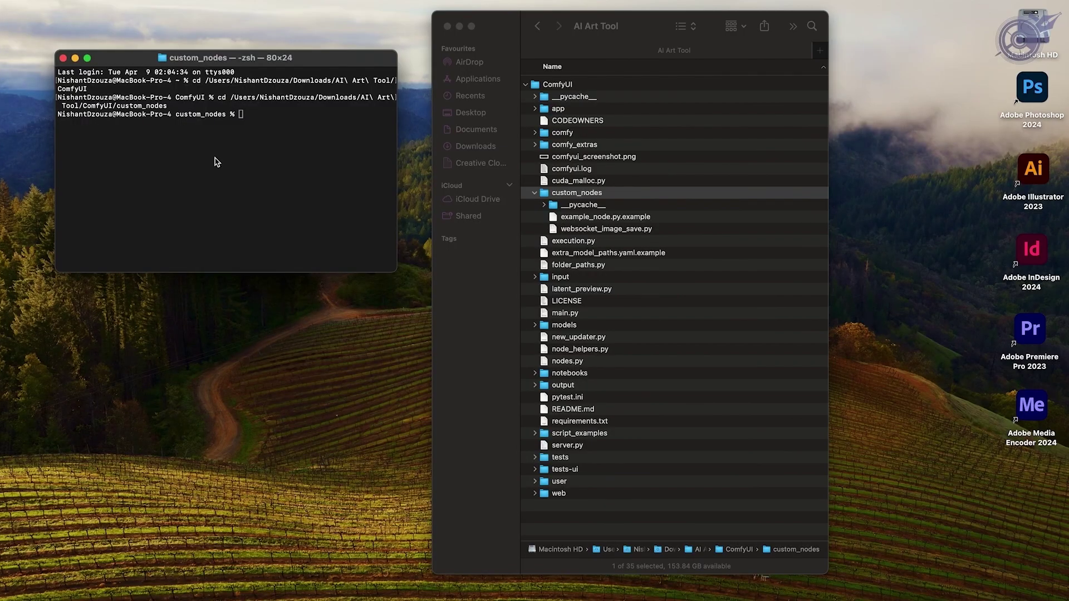
{"action": "type", "text": "git clone https://github.com/ltdrdata/ComfyUI-Manager.git"}
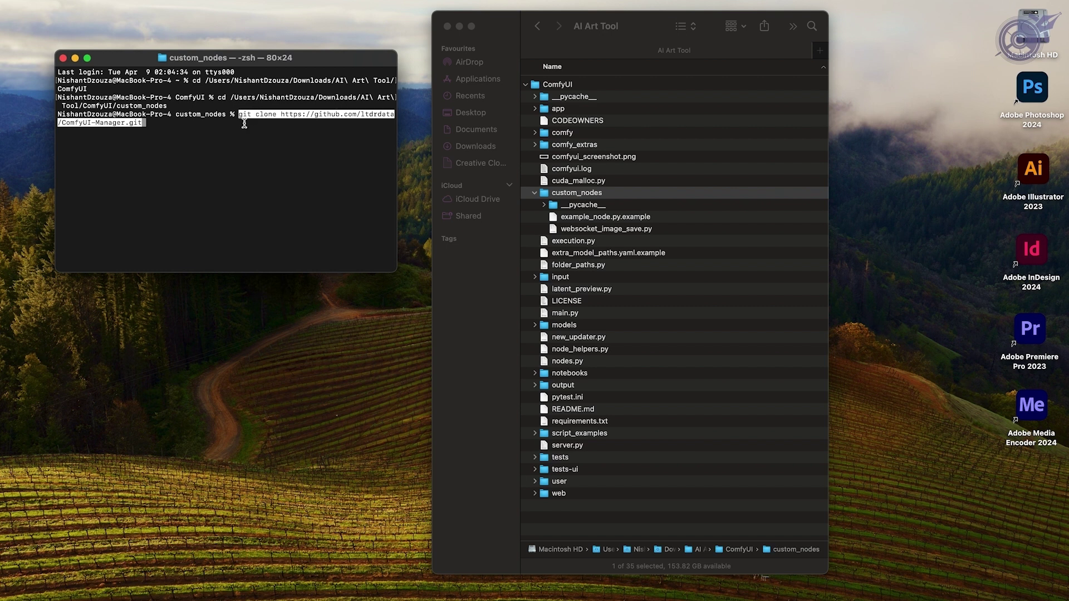
{"action": "key", "text": "Return"}
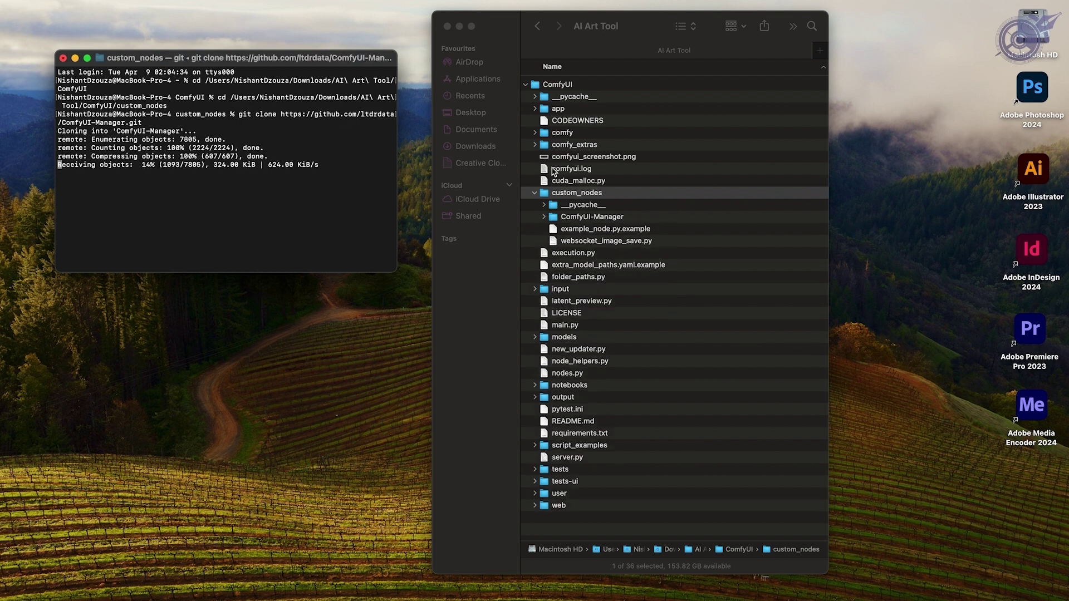
Check the cloned ComfyUI-Manager folder in Finder, then collapse the custom_nodes folder.
{"action": "left_click", "coordinate": [545, 217]}
{"action": "left_click", "coordinate": [556, 220]}
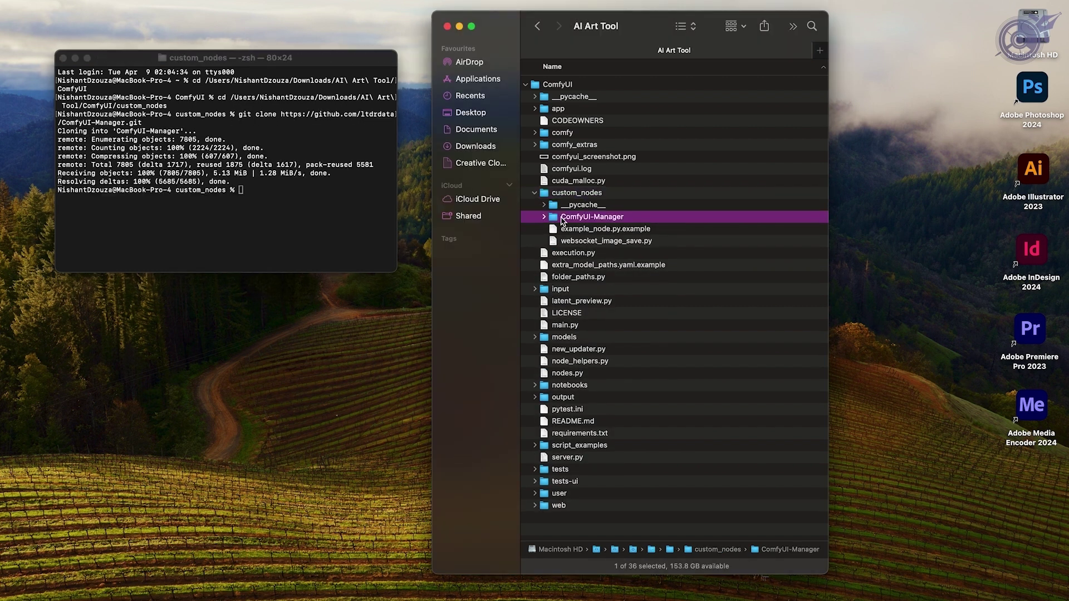
{"action": "left_click", "coordinate": [543, 217]}
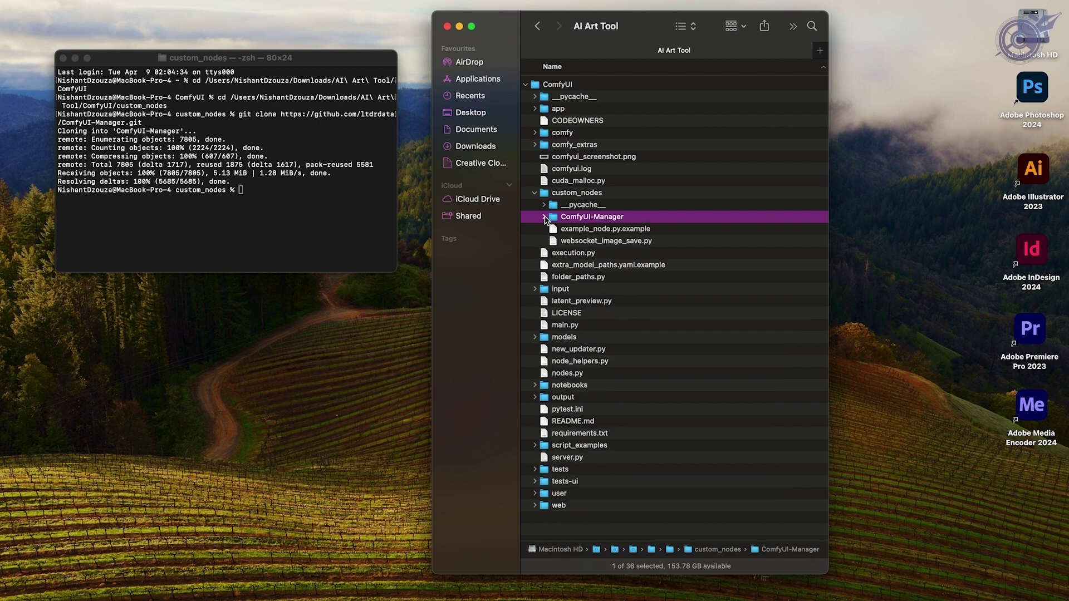
{"action": "left_click", "coordinate": [544, 216]}
{"action": "left_click", "coordinate": [556, 194]}
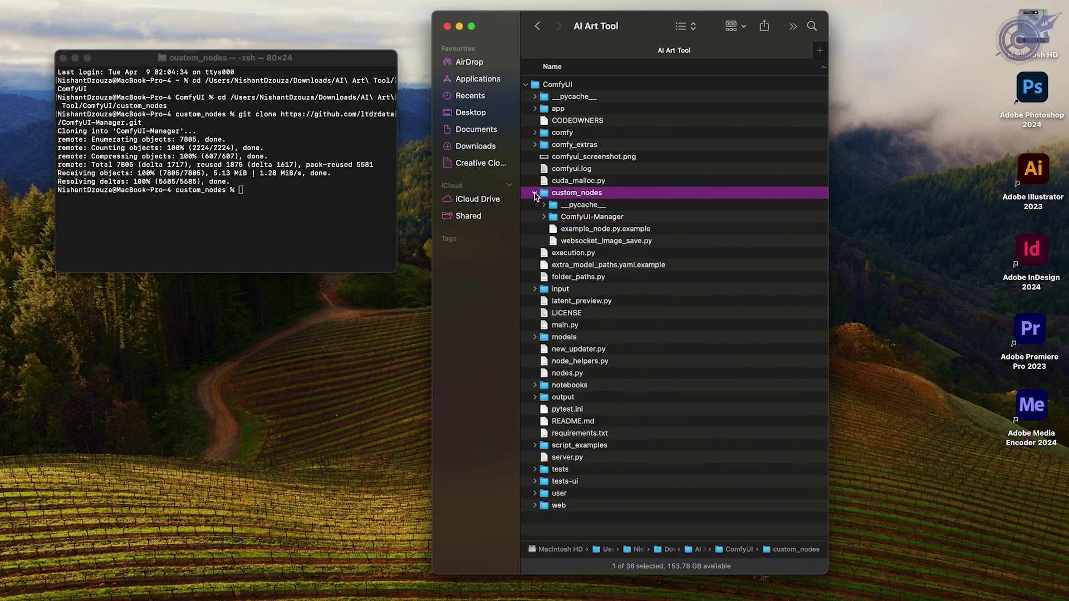
{"action": "left_click", "coordinate": [534, 193]}
Change the Terminal directory from custom_nodes back to the main ComfyUI folder.
{"action": "left_click", "coordinate": [262, 191]}
{"action": "type", "text": "cd"}
{"action": "left_click_drag", "start_coordinate": [556, 84], "coordinate": [292, 186]}
{"action": "left_click", "coordinate": [304, 192]}
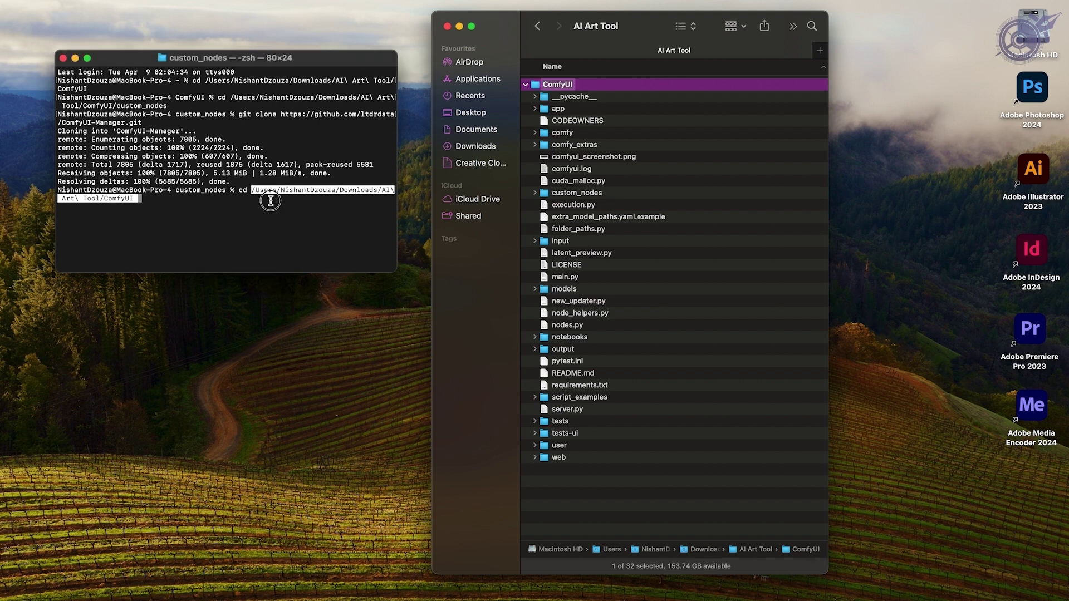
{"action": "key", "text": "Return"}
Locate main.py in the ComfyUI folder and start the server with "python3.11 main.py".
{"action": "left_click", "coordinate": [564, 277]}
{"action": "left_click", "coordinate": [227, 206]}
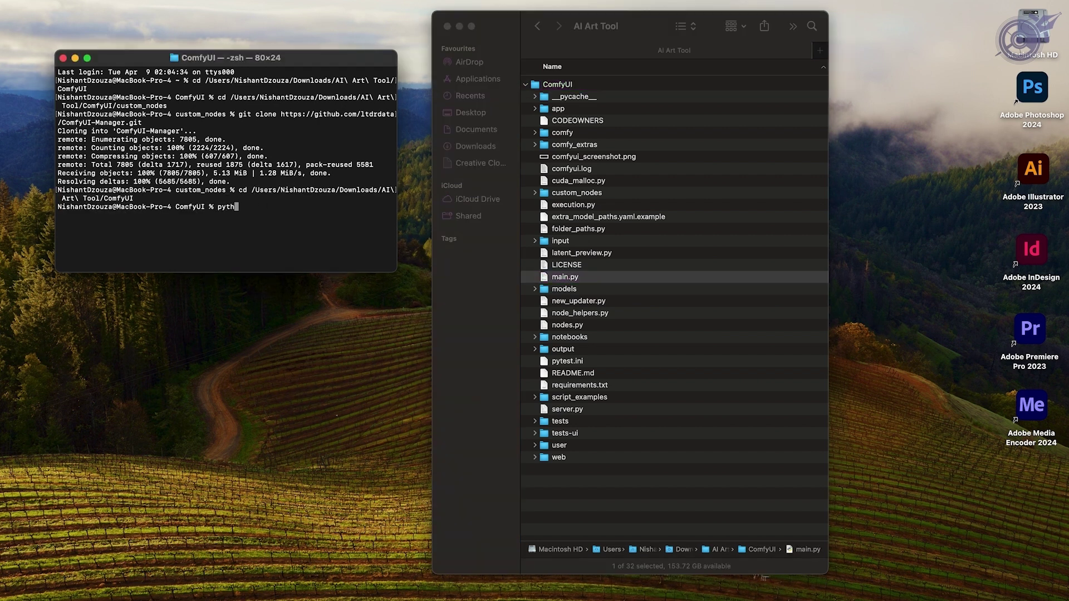
{"action": "type", "text": "python3.11 main.py"}
{"action": "key", "text": "Return"}
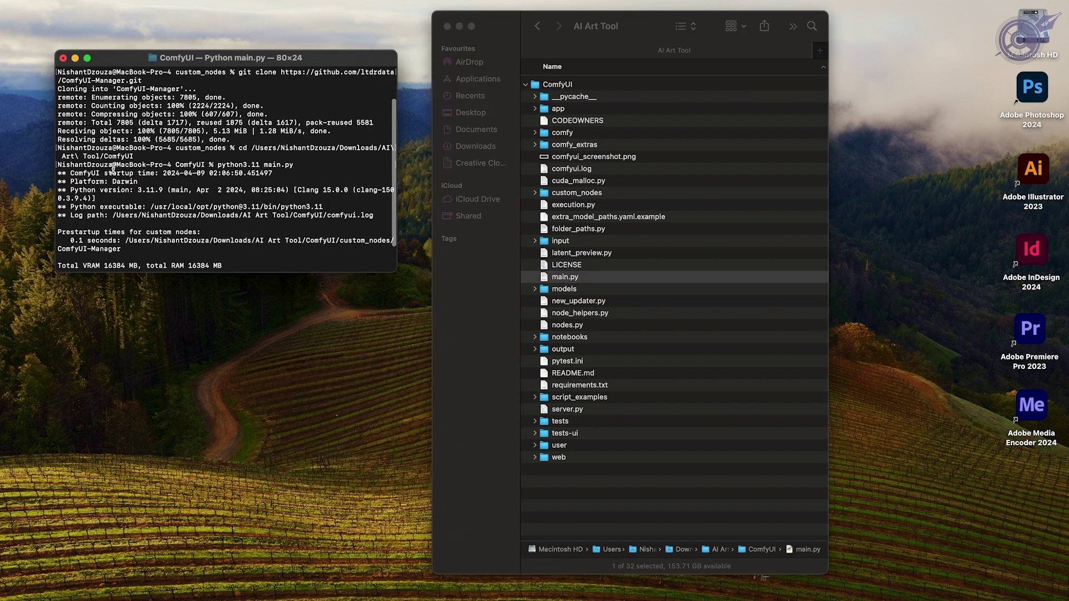
{"action": "left_click_drag", "start_coordinate": [150, 190], "coordinate": [282, 189]}
{"action": "key", "text": "super+c"}
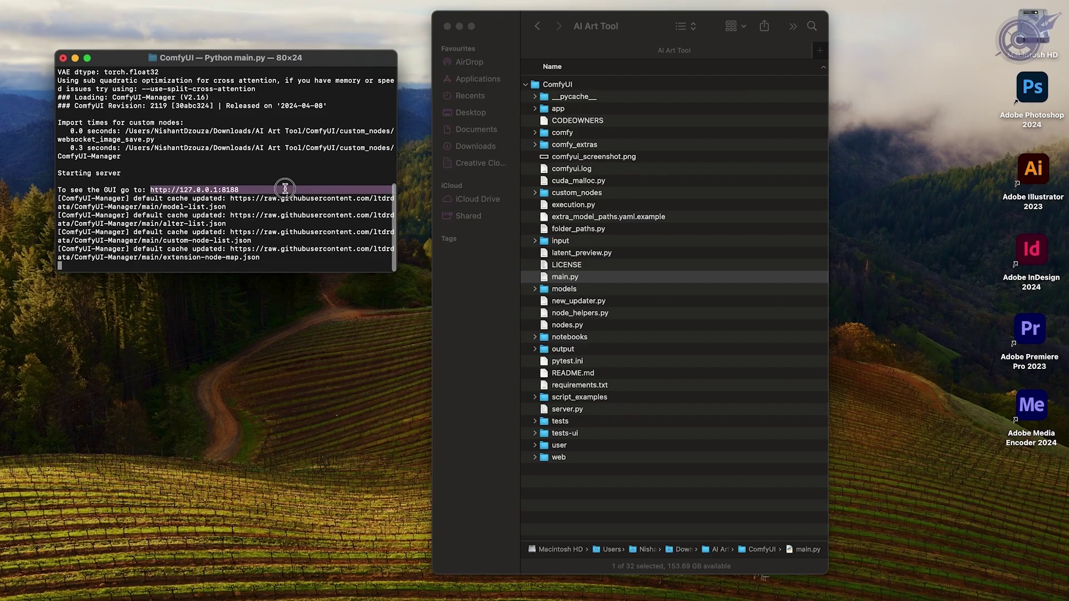
{"action": "key", "text": "ctrl+Left"}
{"action": "key", "text": "super+t"}
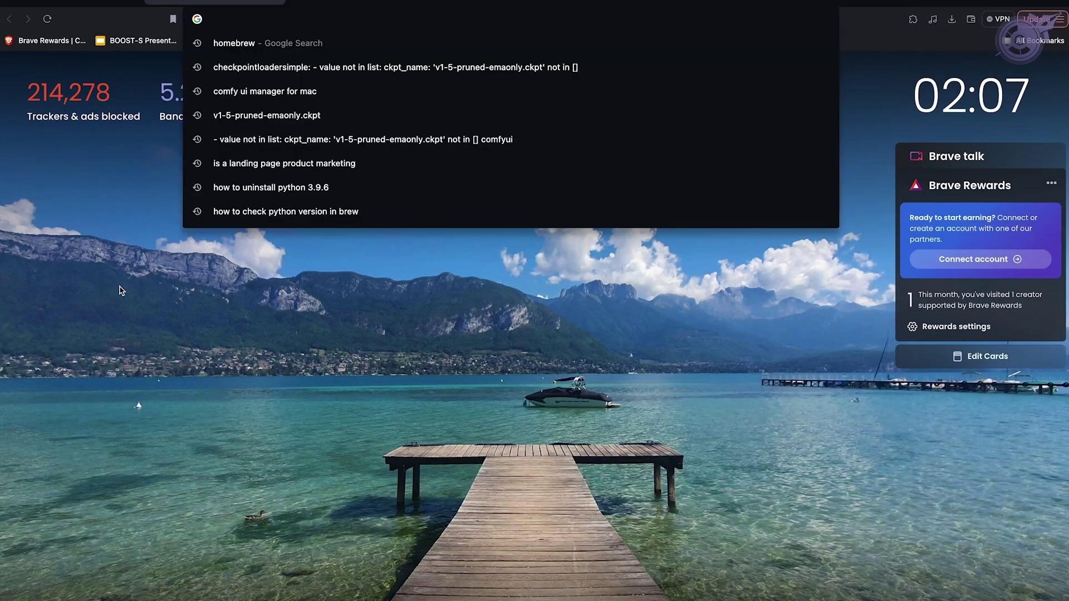
{"action": "left_click", "coordinate": [420, 17]}
{"action": "key", "text": "super+v"}
{"action": "key", "text": "Return"}
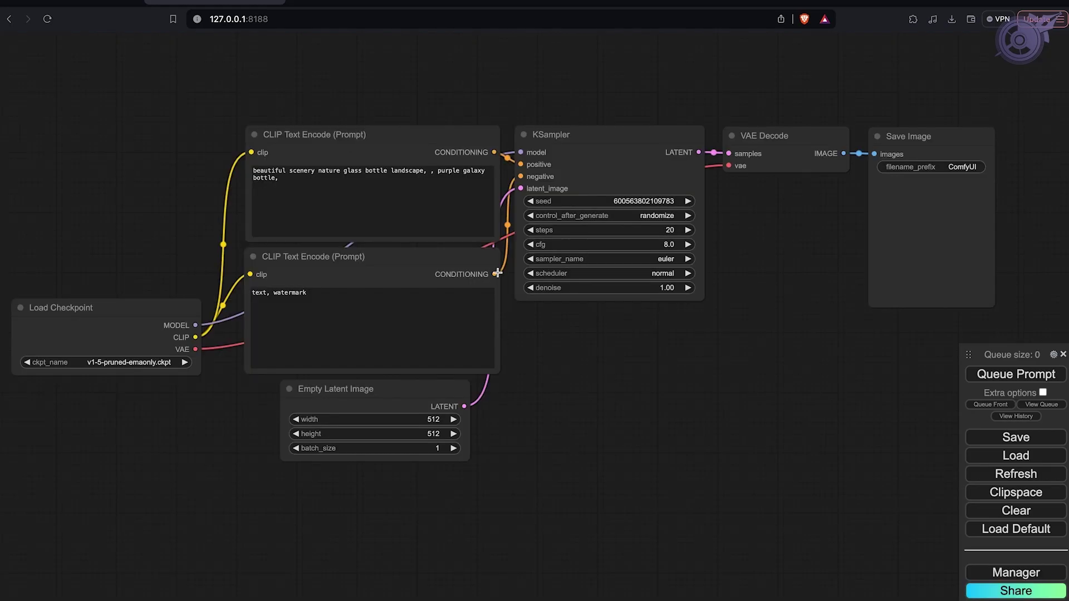
Open the custom node installer of ComfyUI Manager and search it for "controlnet".
{"action": "scroll", "coordinate": [497, 273], "scroll_direction": "down", "scroll_amount": 3}
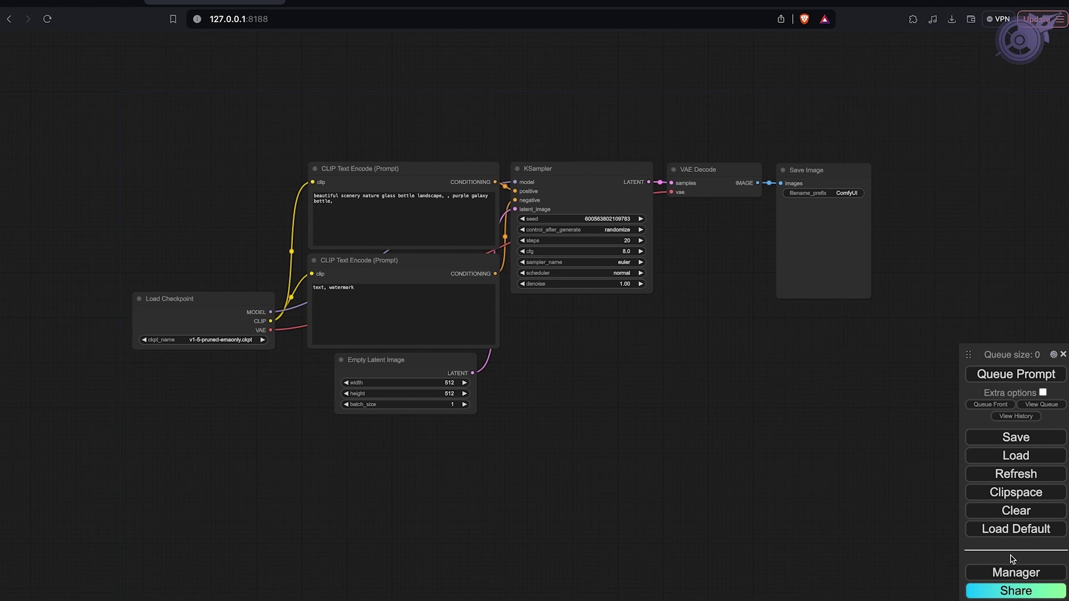
{"action": "left_click", "coordinate": [1016, 573]}
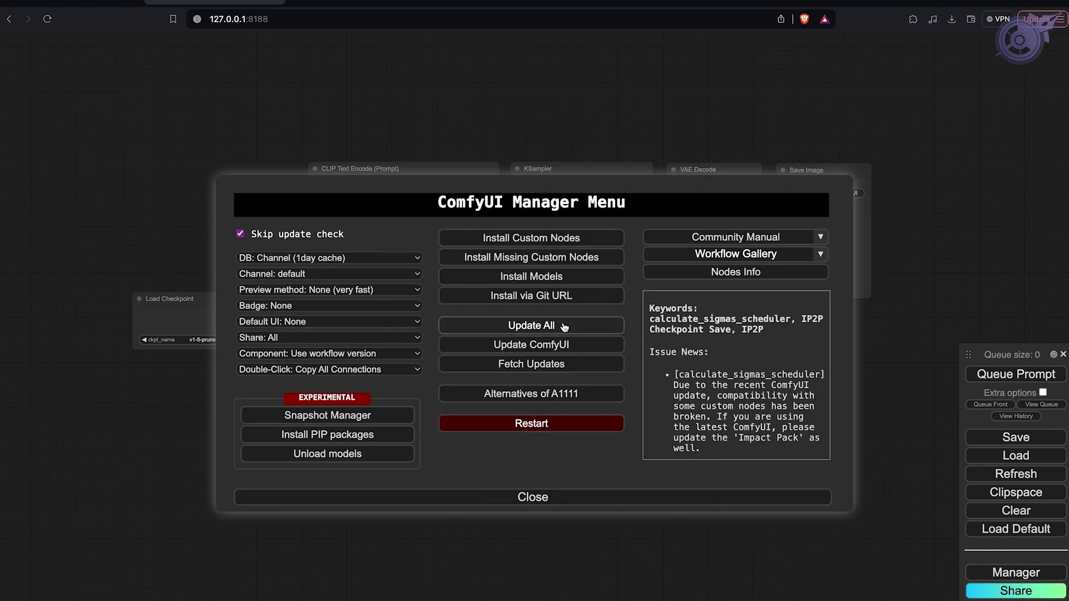
{"action": "left_click", "coordinate": [561, 239]}
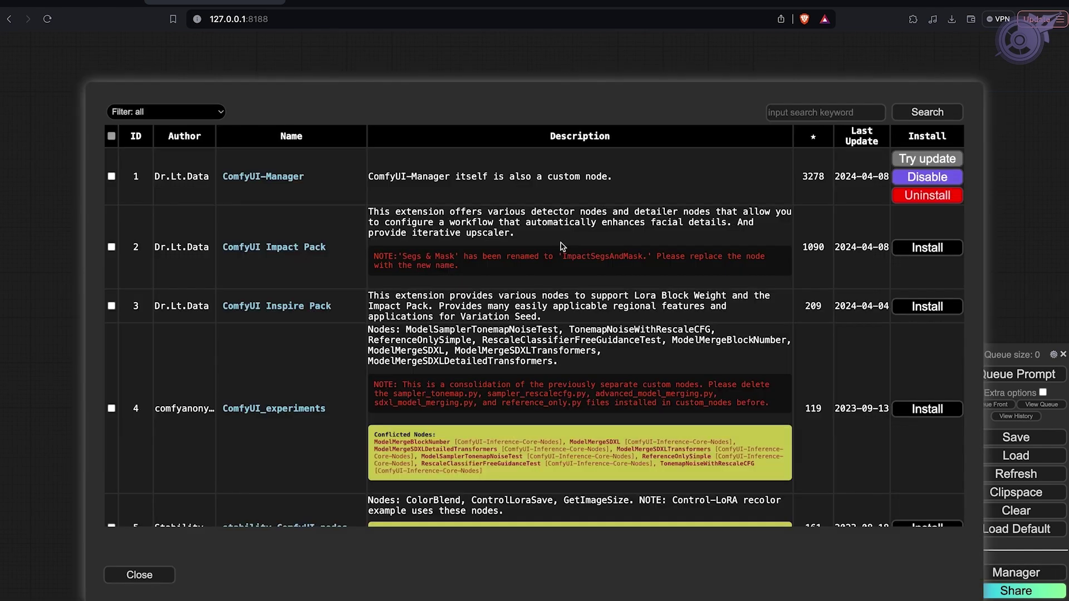
{"action": "left_click", "coordinate": [808, 117]}
{"action": "type", "text": "controlnet"}
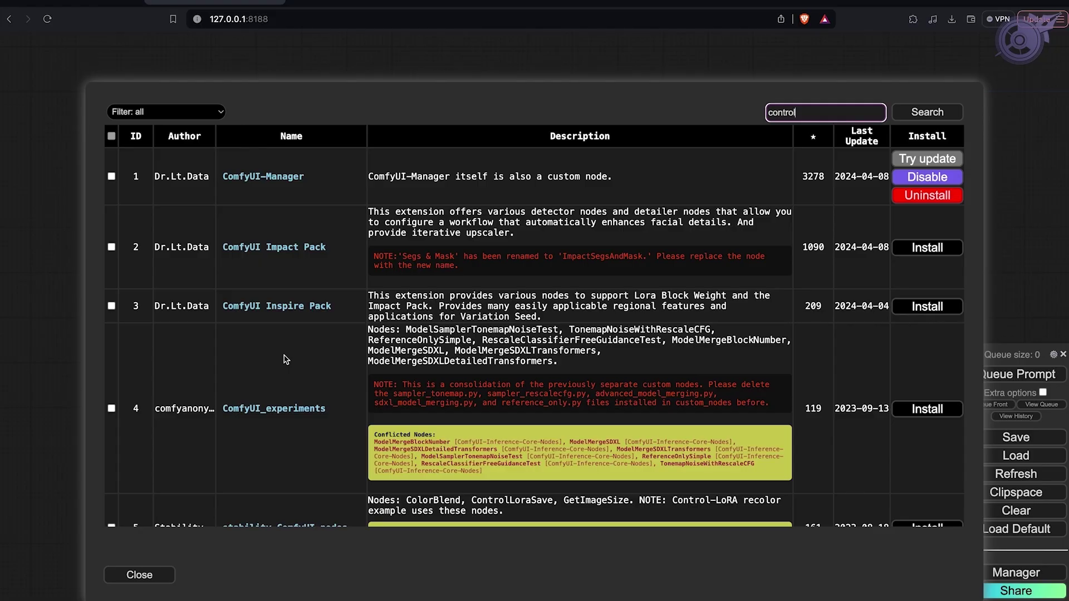
{"action": "left_click", "coordinate": [909, 120]}
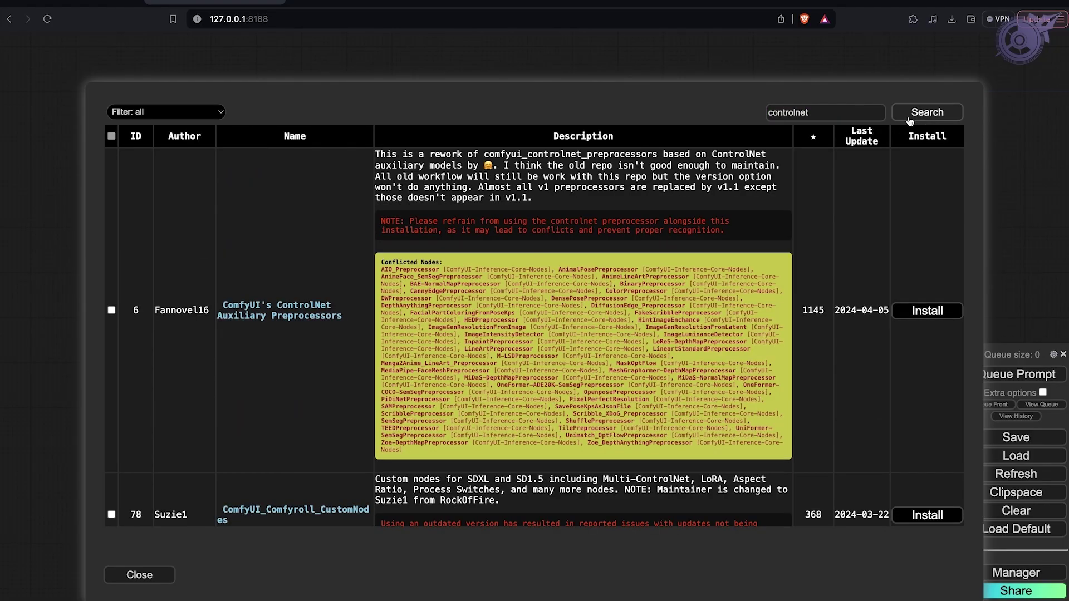
Install the "ComfyUI's ControlNet Auxiliary Preprocessors" node pack from the search results and restart ComfyUI, confirming the restart.
{"action": "scroll", "coordinate": [364, 384], "scroll_direction": "down", "scroll_amount": 2}
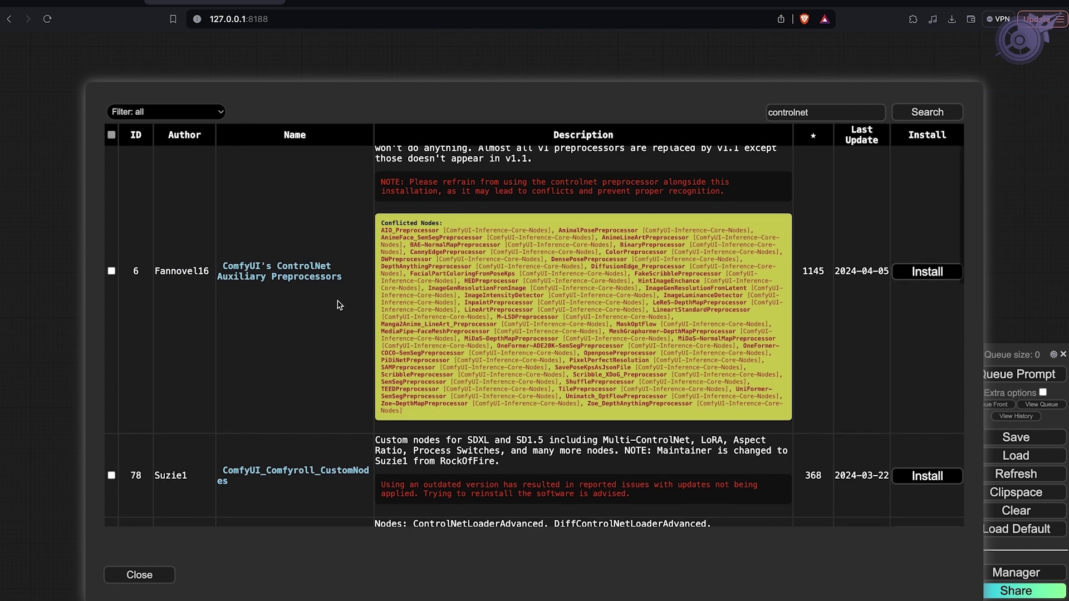
{"action": "scroll", "coordinate": [548, 286], "scroll_direction": "down", "scroll_amount": 5}
{"action": "scroll", "coordinate": [548, 286], "scroll_direction": "down", "scroll_amount": 5}
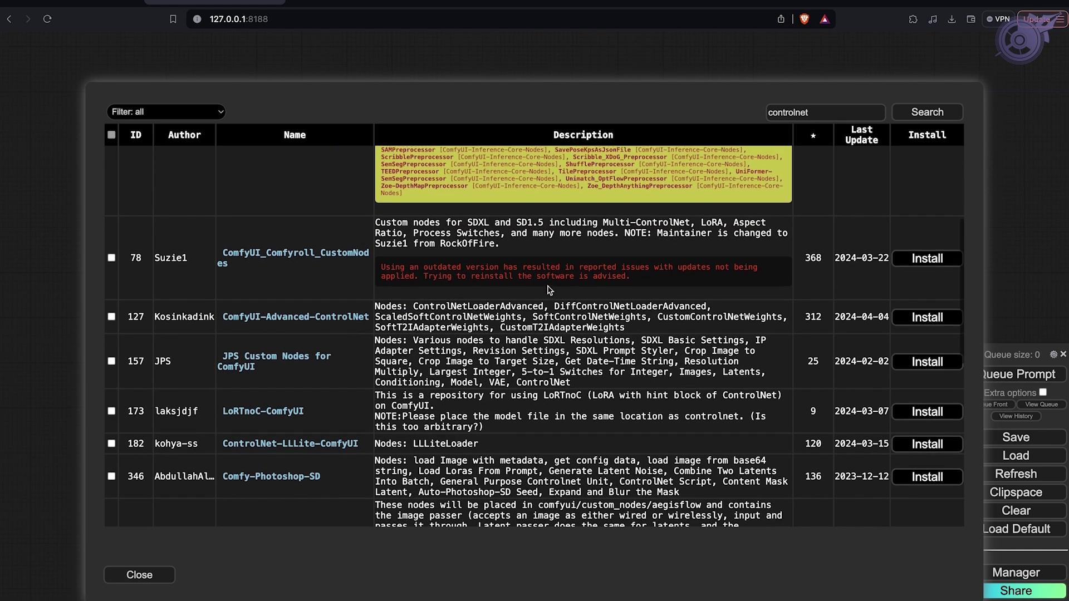
{"action": "scroll", "coordinate": [547, 286], "scroll_direction": "down", "scroll_amount": 1}
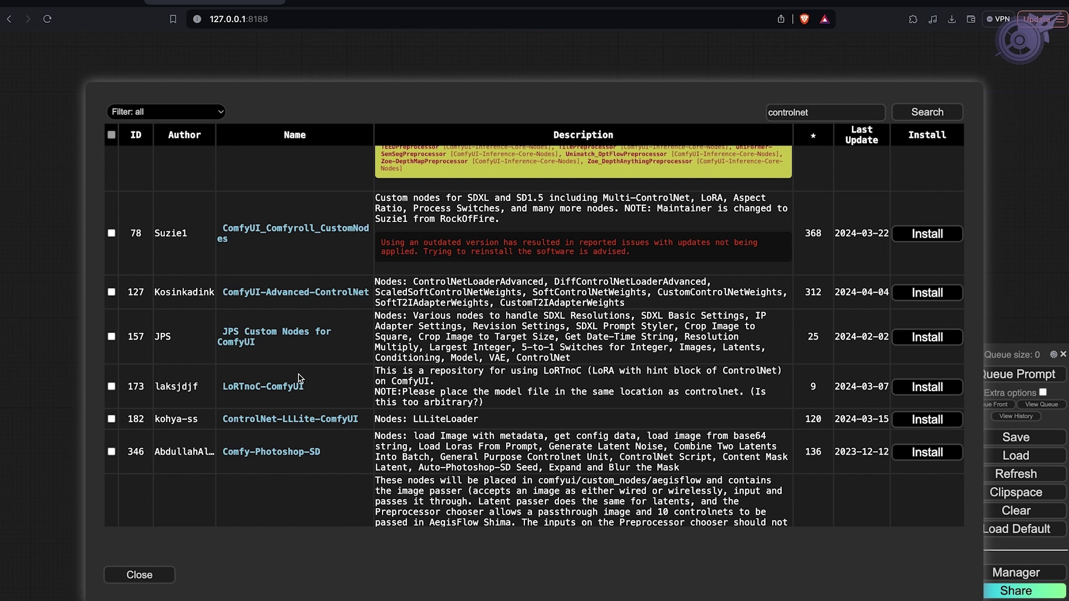
{"action": "scroll", "coordinate": [300, 379], "scroll_direction": "down", "scroll_amount": 2}
{"action": "scroll", "coordinate": [299, 378], "scroll_direction": "up", "scroll_amount": 10}
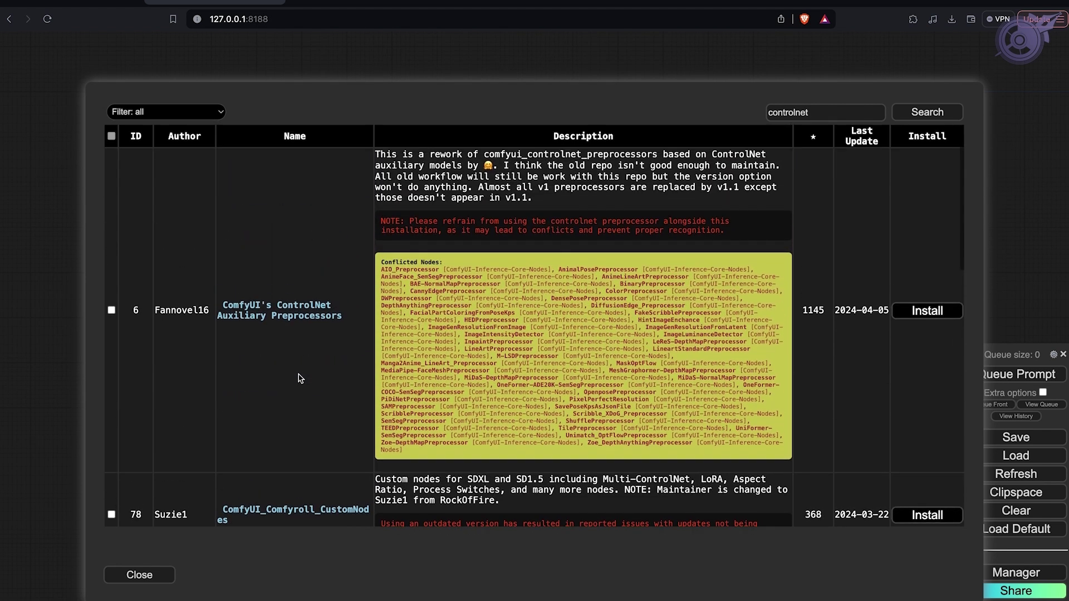
{"action": "left_click", "coordinate": [921, 311]}
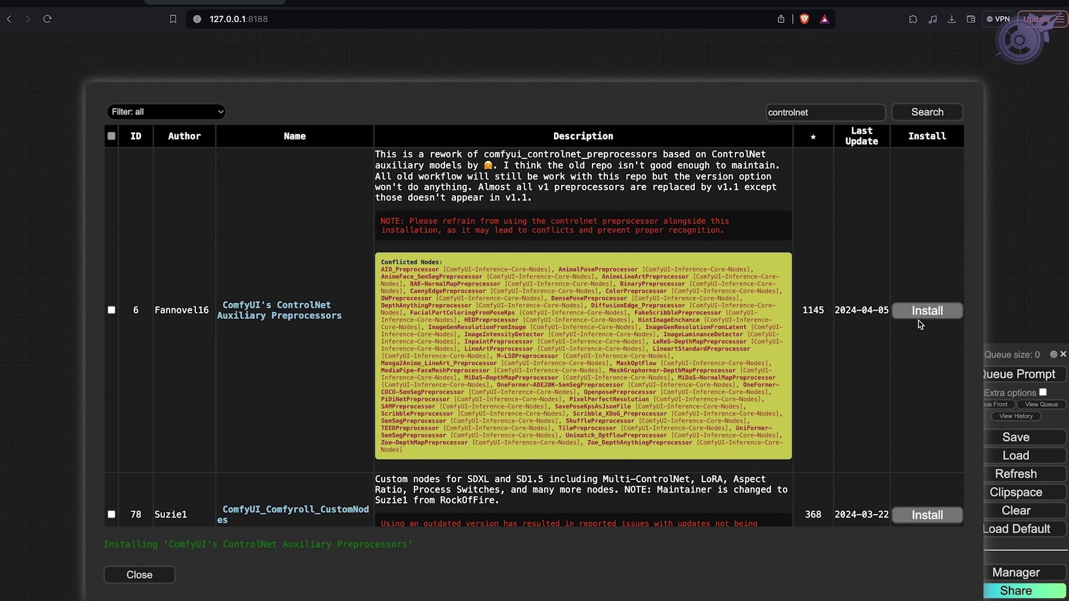
{"action": "triple_click", "coordinate": [284, 544]}
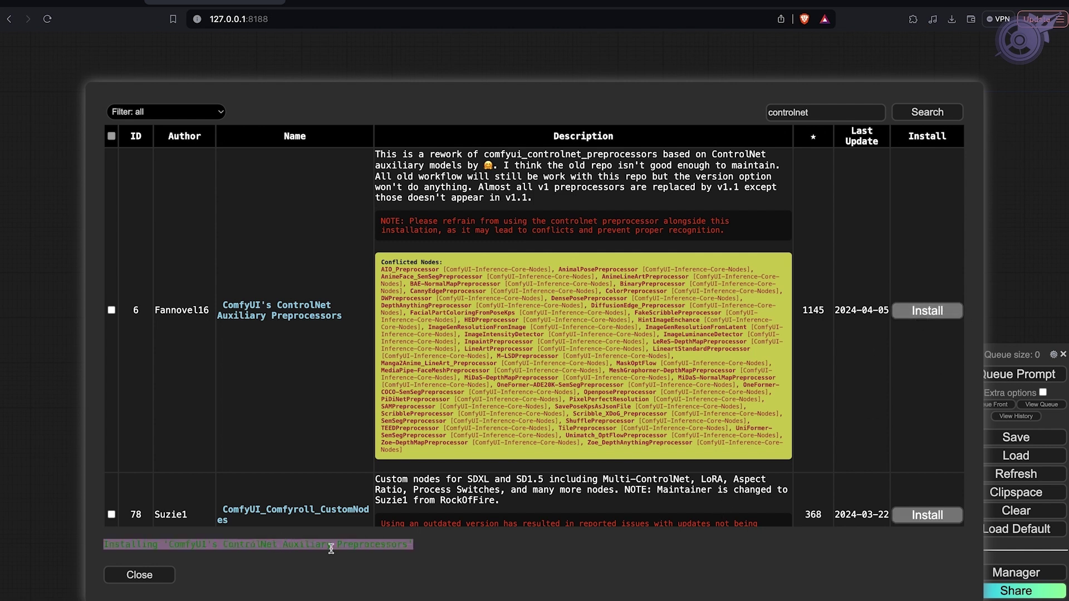
{"action": "left_click", "coordinate": [439, 545]}
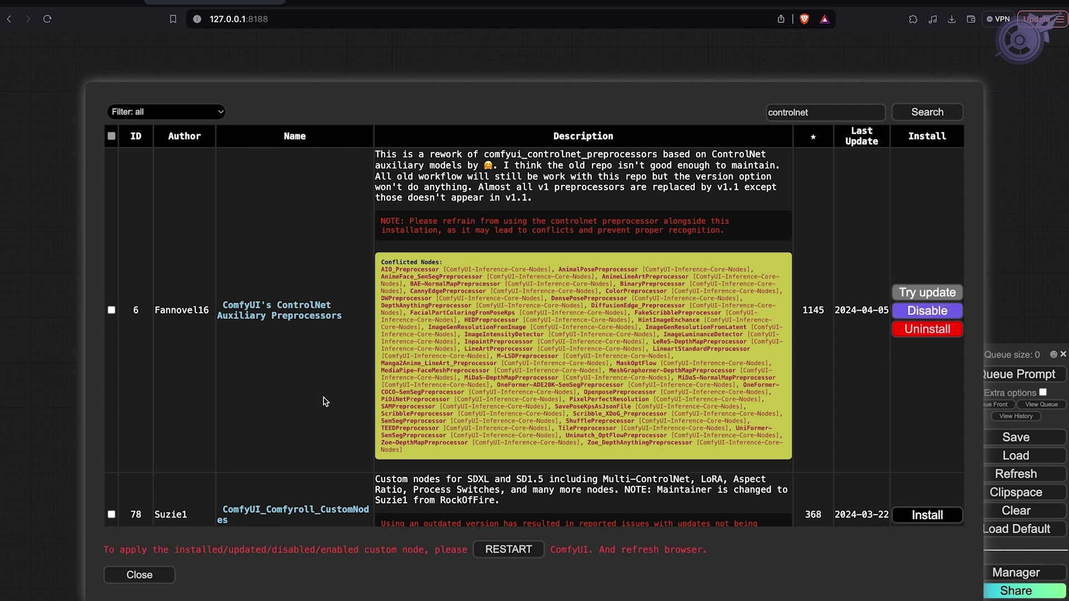
{"action": "left_click", "coordinate": [508, 549]}
{"action": "left_click", "coordinate": [635, 86]}
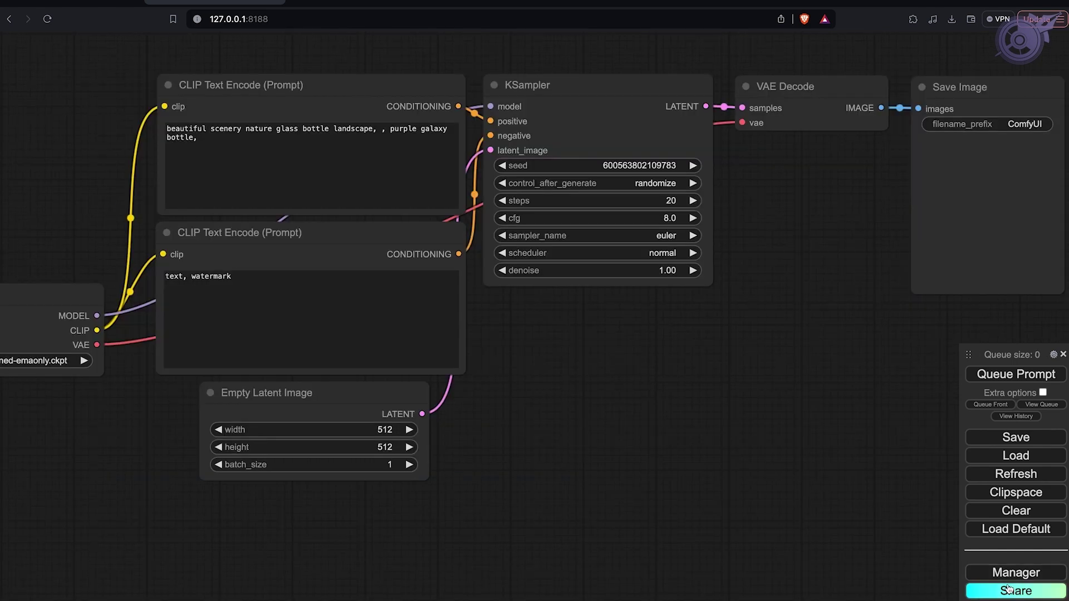
Open the model installer of ComfyUI Manager and search the models for "controlnet".
{"action": "left_click", "coordinate": [1011, 573]}
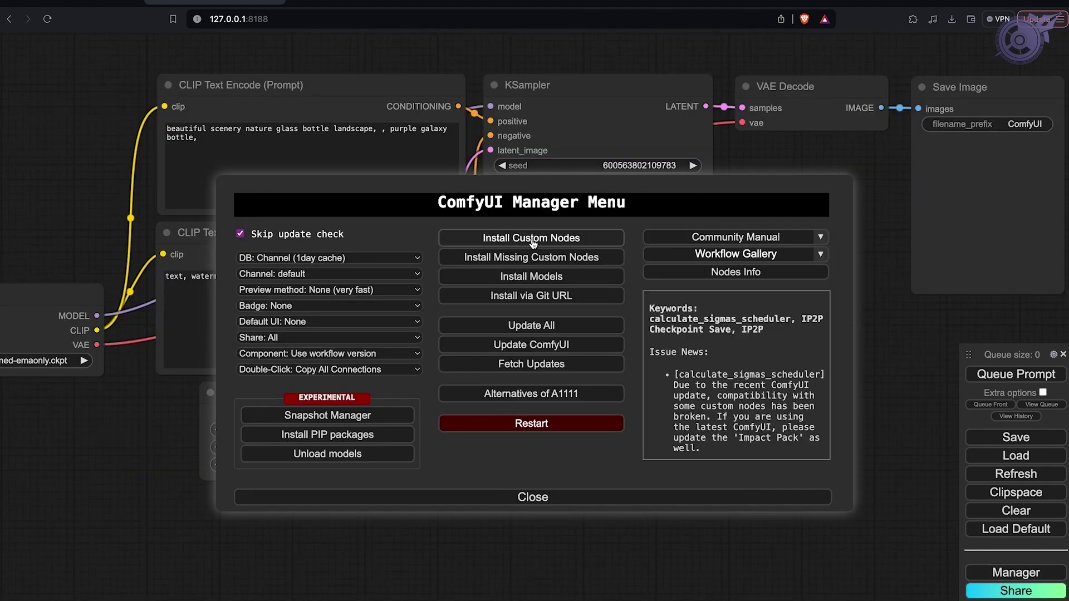
{"action": "left_click", "coordinate": [527, 278]}
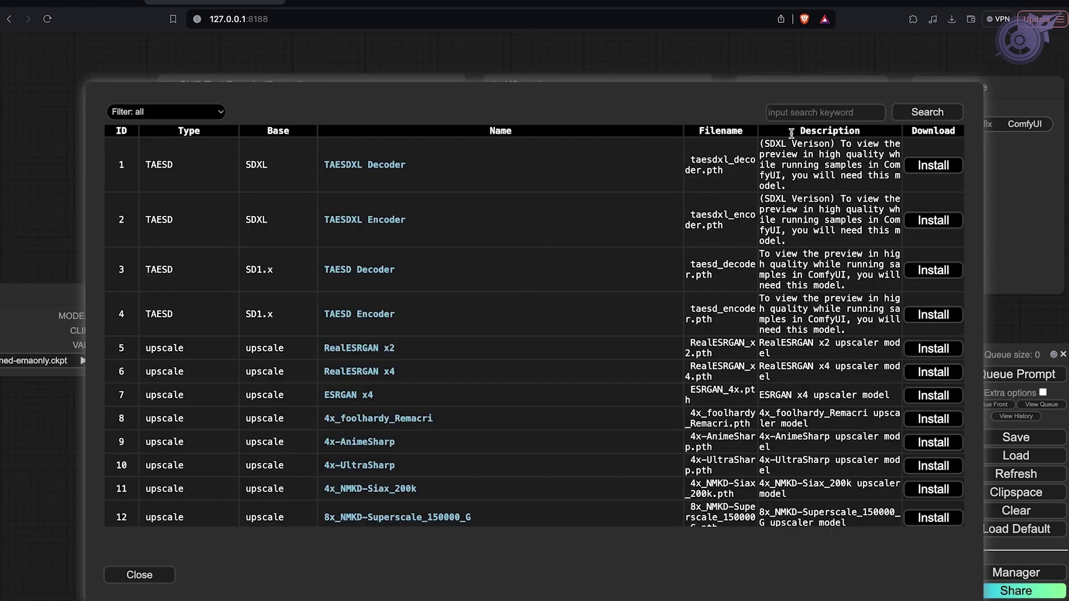
{"action": "left_click", "coordinate": [814, 111]}
{"action": "type", "text": "controlne"}
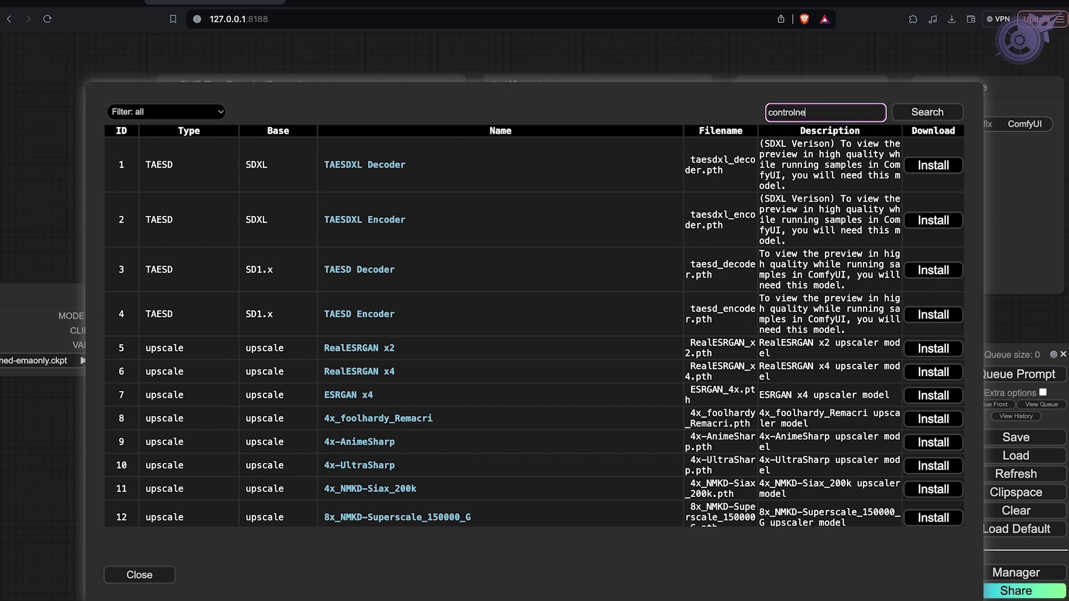
{"action": "type", "text": "t"}
{"action": "key", "text": "Return"}
Find the "SDXL-controlnet: OpenPose (v2)" model in the results and install it.
{"action": "scroll", "coordinate": [510, 269], "scroll_direction": "down", "scroll_amount": 3}
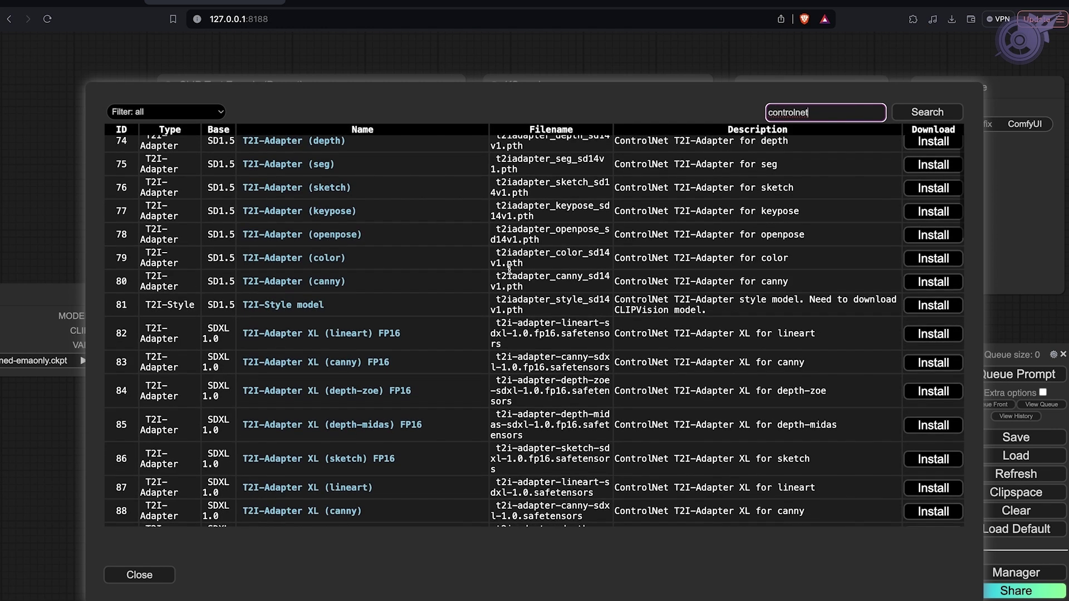
{"action": "scroll", "coordinate": [509, 271], "scroll_direction": "down", "scroll_amount": 8}
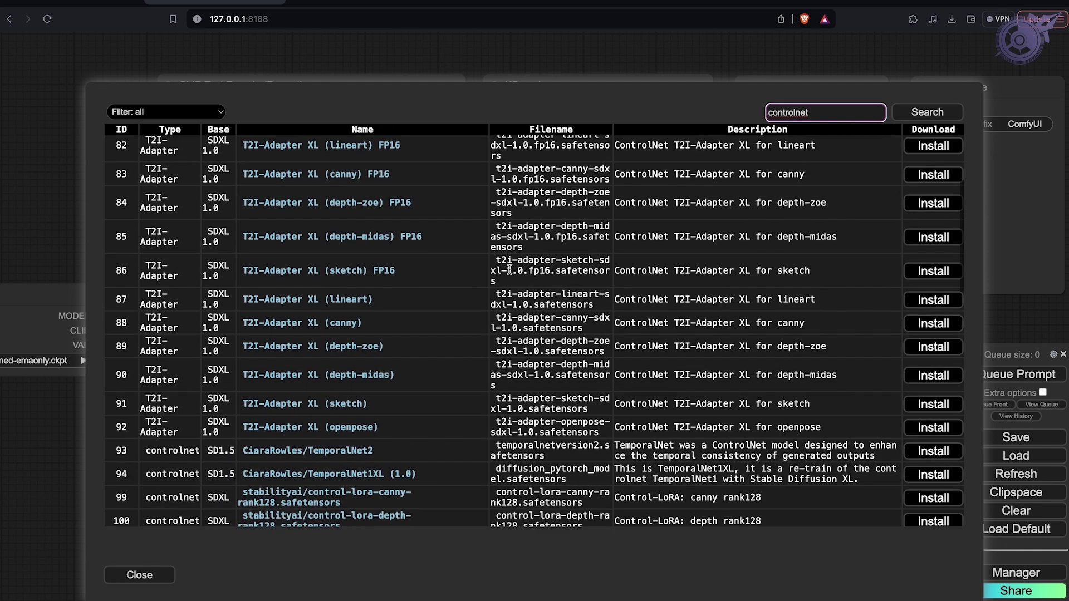
{"action": "scroll", "coordinate": [509, 269], "scroll_direction": "down", "scroll_amount": 3}
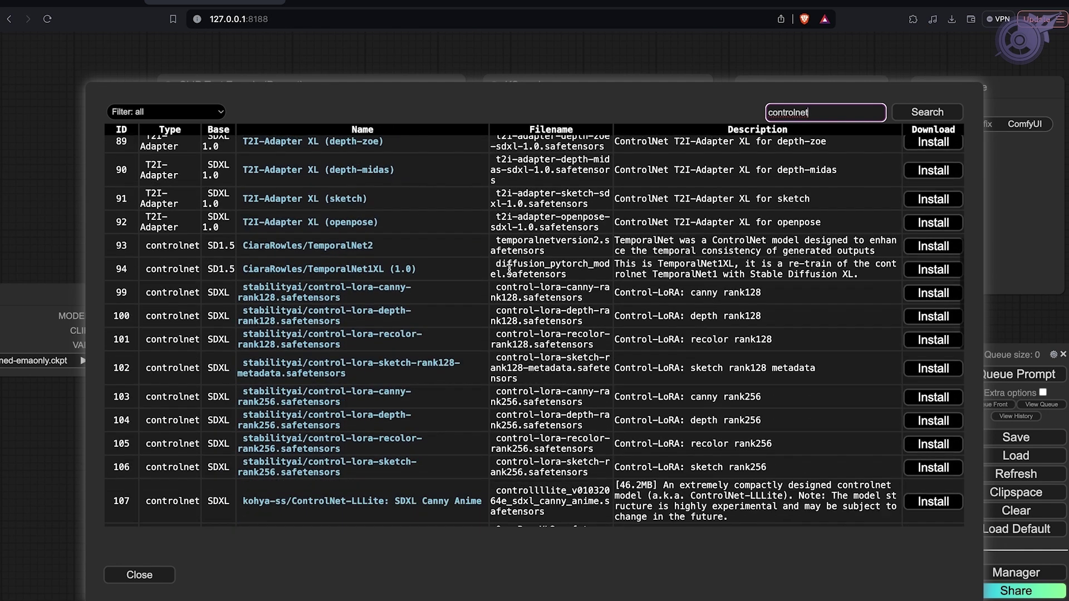
{"action": "scroll", "coordinate": [504, 316], "scroll_direction": "down", "scroll_amount": 3}
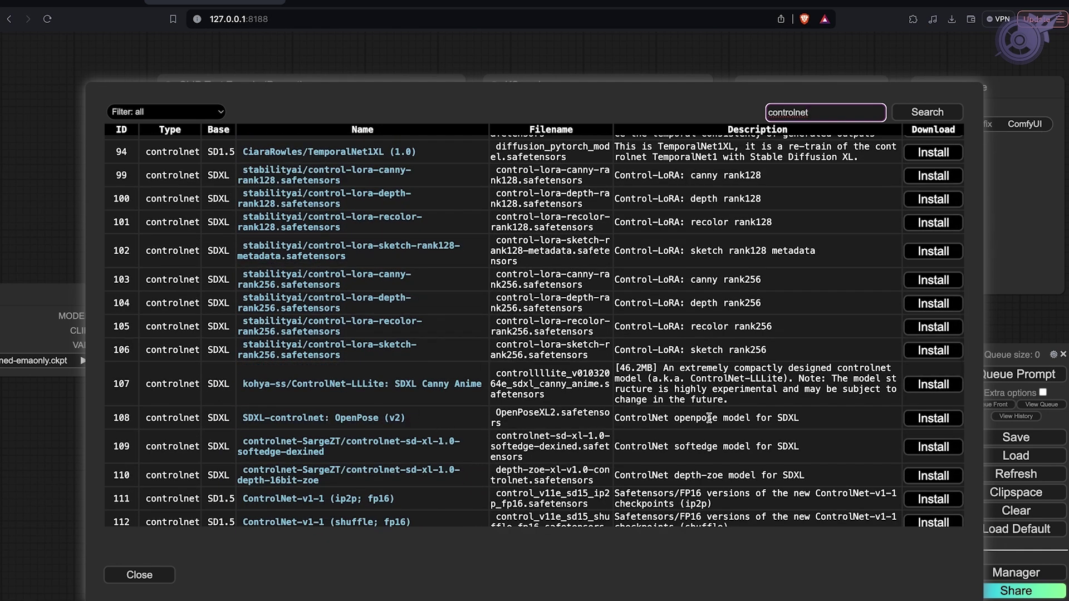
{"action": "left_click", "coordinate": [925, 419]}
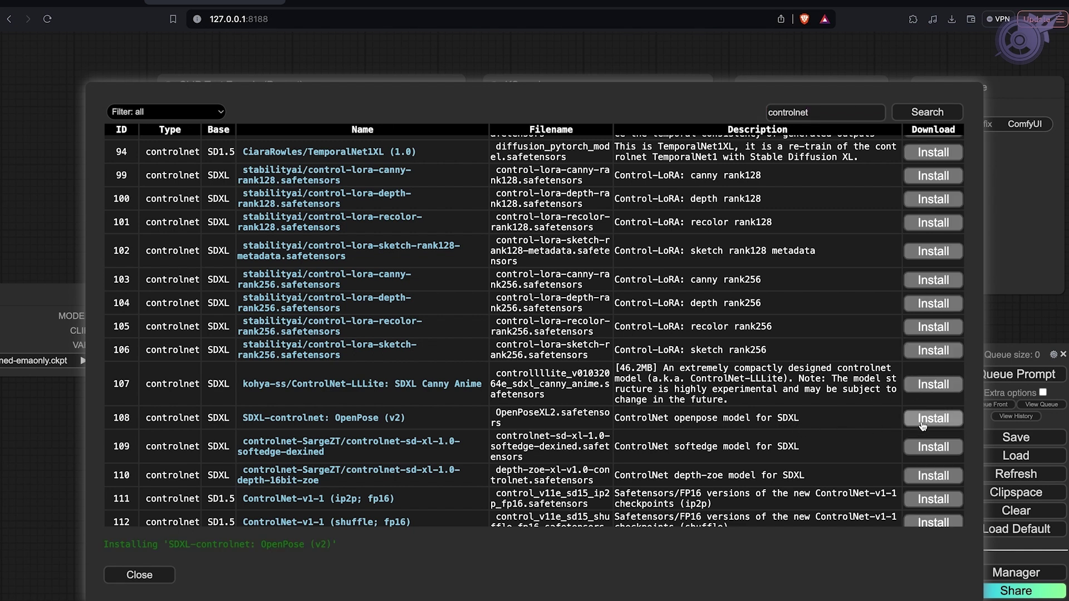
Check the OpenPose model download in a taller Terminal window, and close the model installer back in the browser.
{"action": "key", "text": "ctrl+Right"}
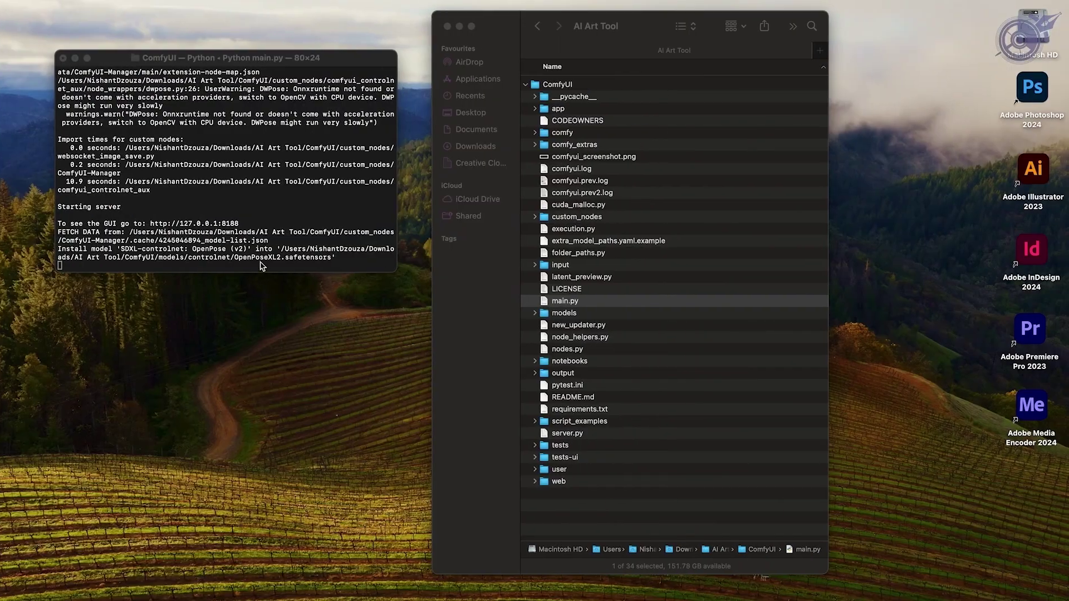
{"action": "left_click", "coordinate": [274, 272]}
{"action": "left_click_drag", "start_coordinate": [275, 274], "coordinate": [278, 469]}
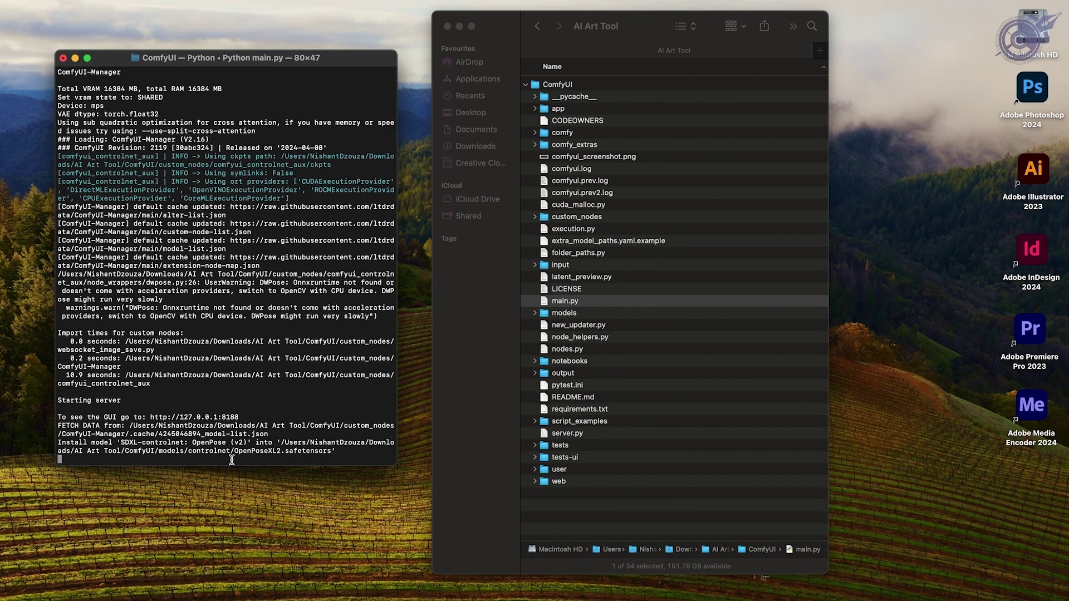
{"action": "key", "text": "ctrl+Left"}
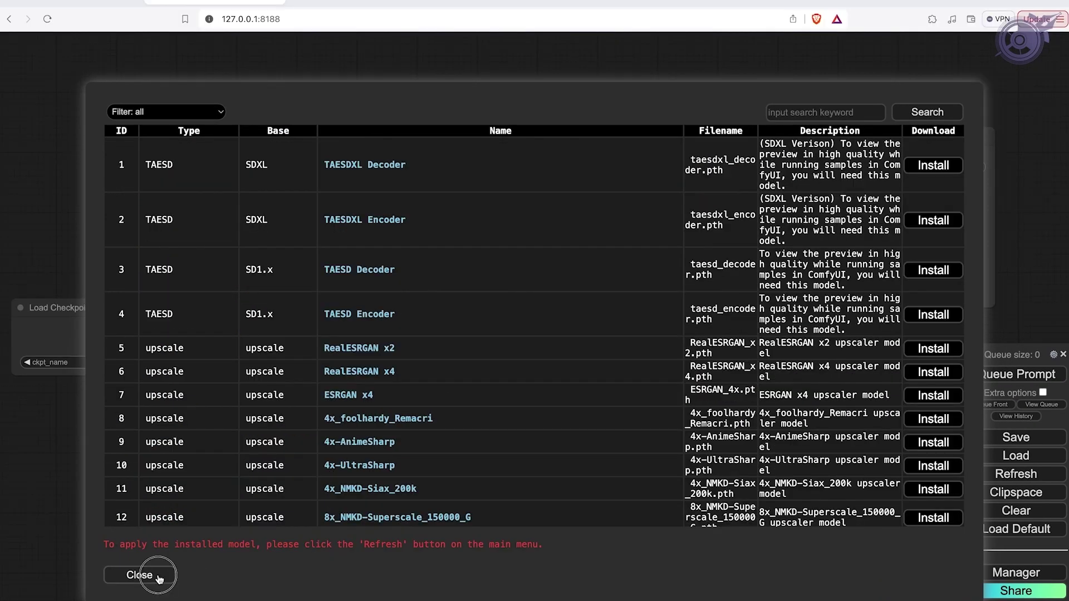
{"action": "left_click", "coordinate": [158, 577]}
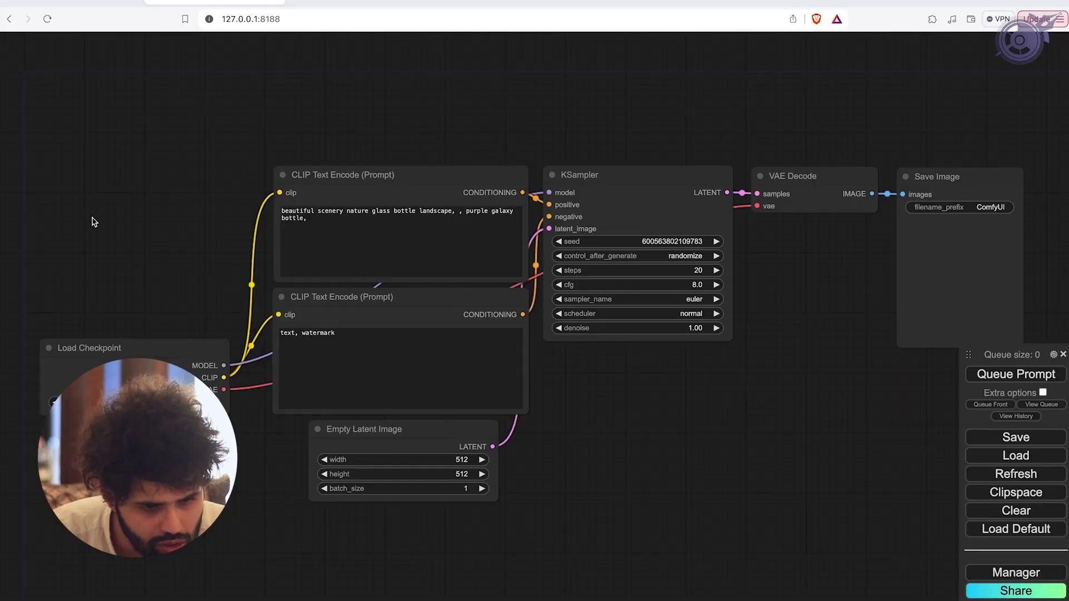
Add a Load Image node from the image category and place it above the Load Checkpoint node.
{"action": "right_click", "coordinate": [48, 158]}
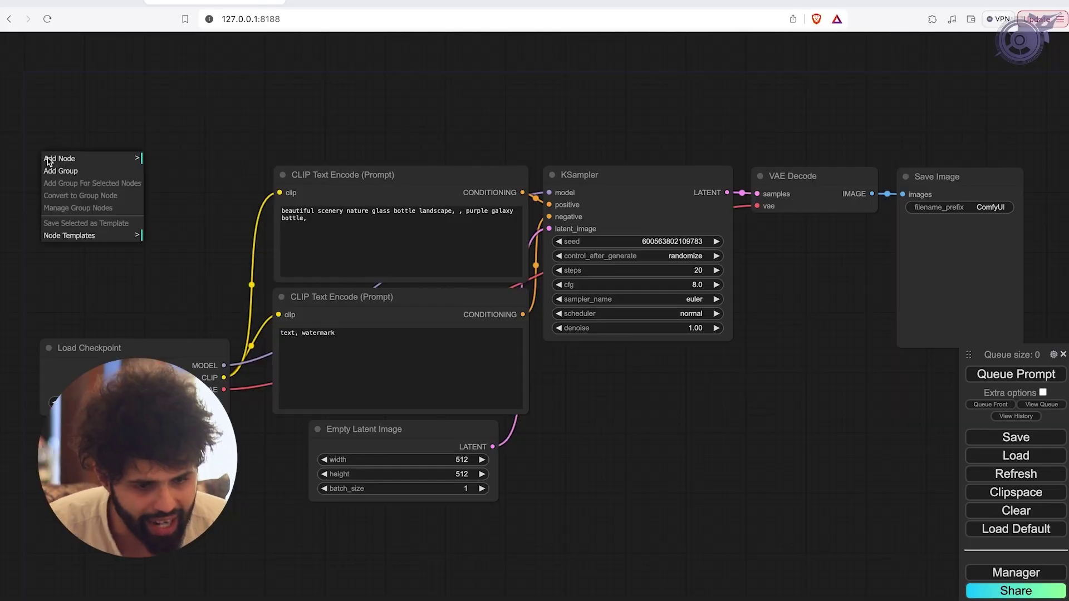
{"action": "left_click", "coordinate": [89, 159]}
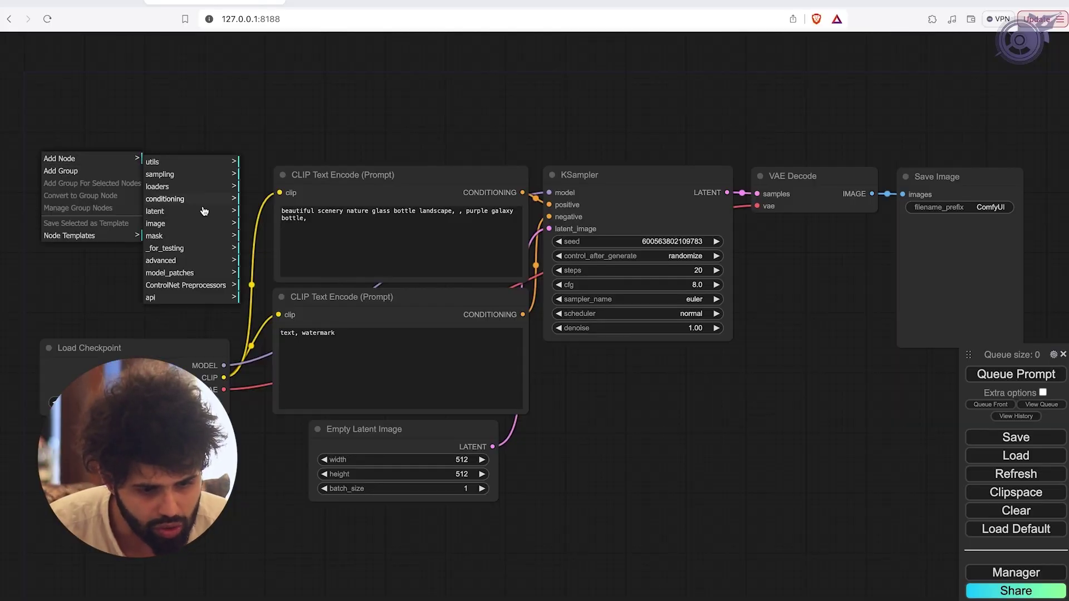
{"action": "left_click", "coordinate": [195, 224]}
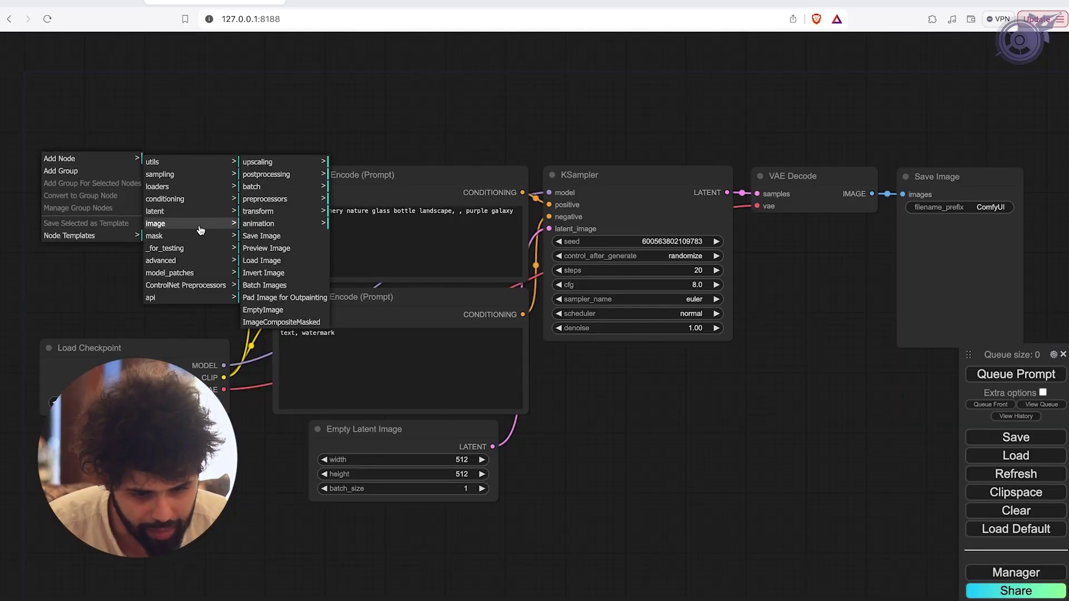
{"action": "left_click", "coordinate": [280, 265]}
{"action": "left_click_drag", "start_coordinate": [120, 119], "coordinate": [116, 74]}
{"action": "scroll", "coordinate": [580, 458], "scroll_direction": "down", "scroll_amount": 5}
{"action": "left_click_drag", "start_coordinate": [300, 211], "coordinate": [334, 110]}
Add an OpenPose Pose node from the ControlNet face and pose estimators beside Load Image, and connect Load Image's IMAGE output to it.
{"action": "right_click", "coordinate": [403, 163]}
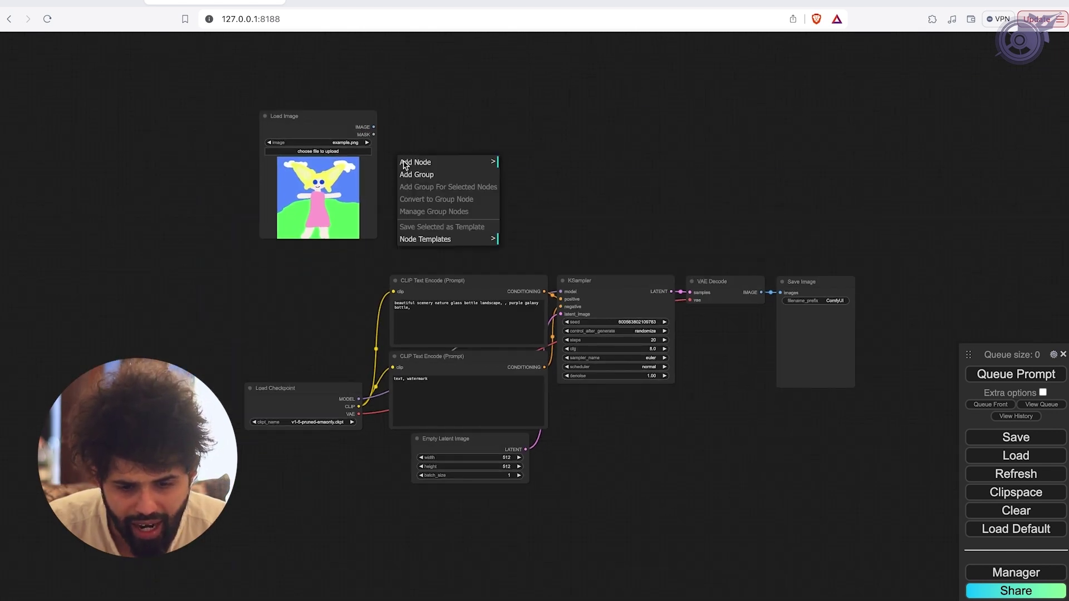
{"action": "left_click", "coordinate": [492, 162]}
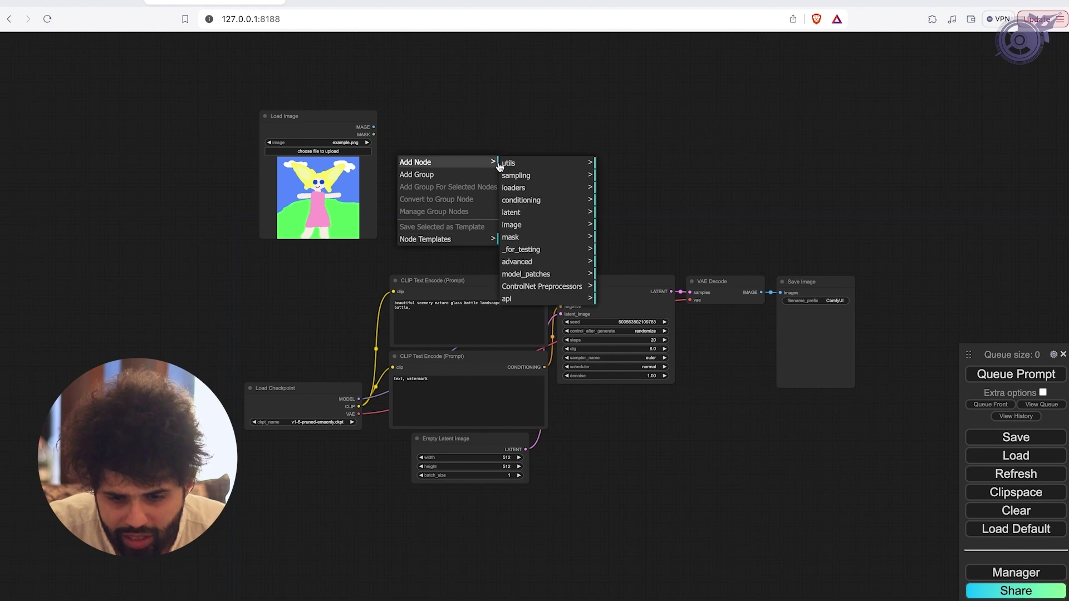
{"action": "left_click", "coordinate": [560, 286]}
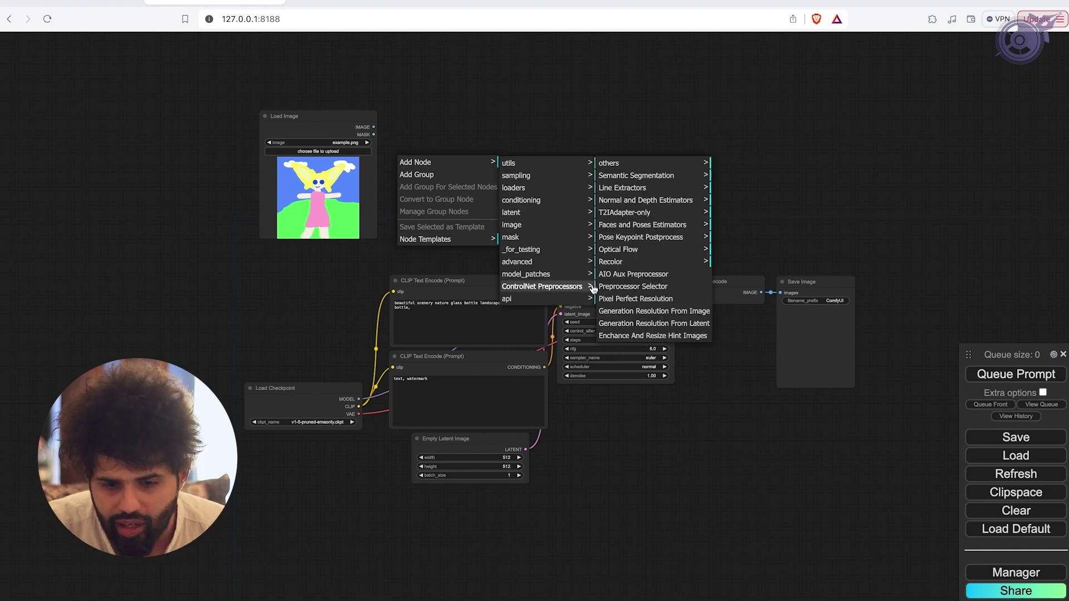
{"action": "left_click", "coordinate": [661, 227]}
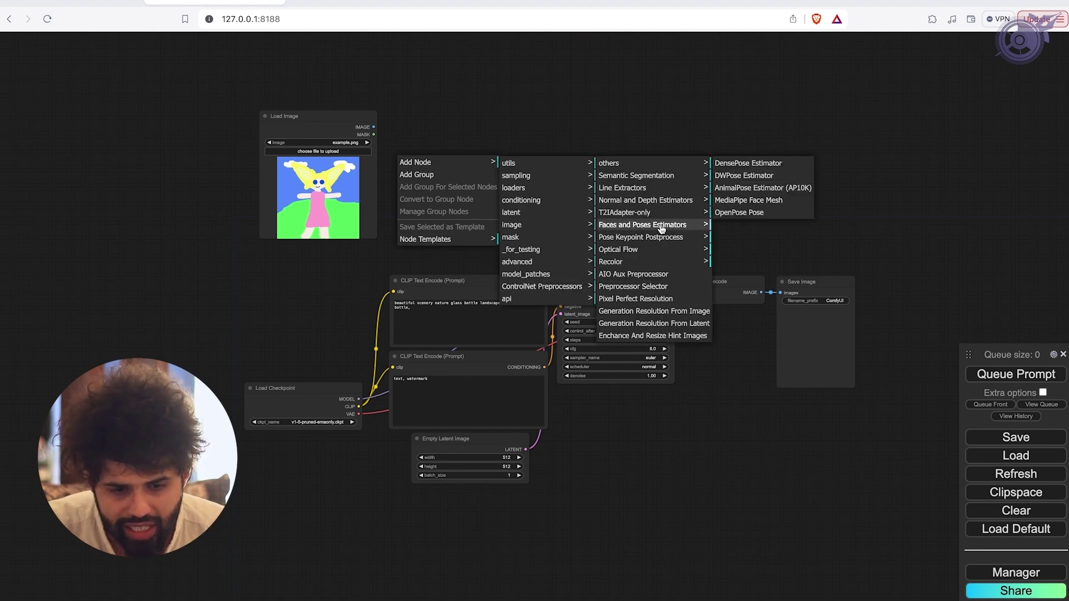
{"action": "left_click", "coordinate": [739, 212]}
{"action": "left_click_drag", "start_coordinate": [479, 157], "coordinate": [512, 131]}
{"action": "scroll", "coordinate": [416, 133], "scroll_direction": "up", "scroll_amount": 5}
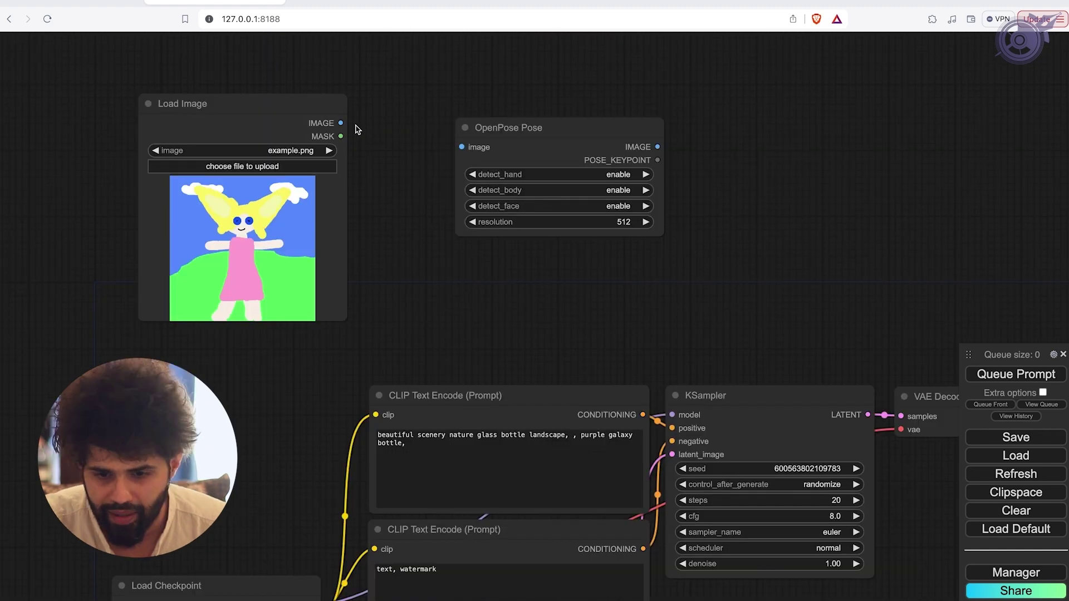
{"action": "left_click_drag", "start_coordinate": [341, 123], "coordinate": [459, 145]}
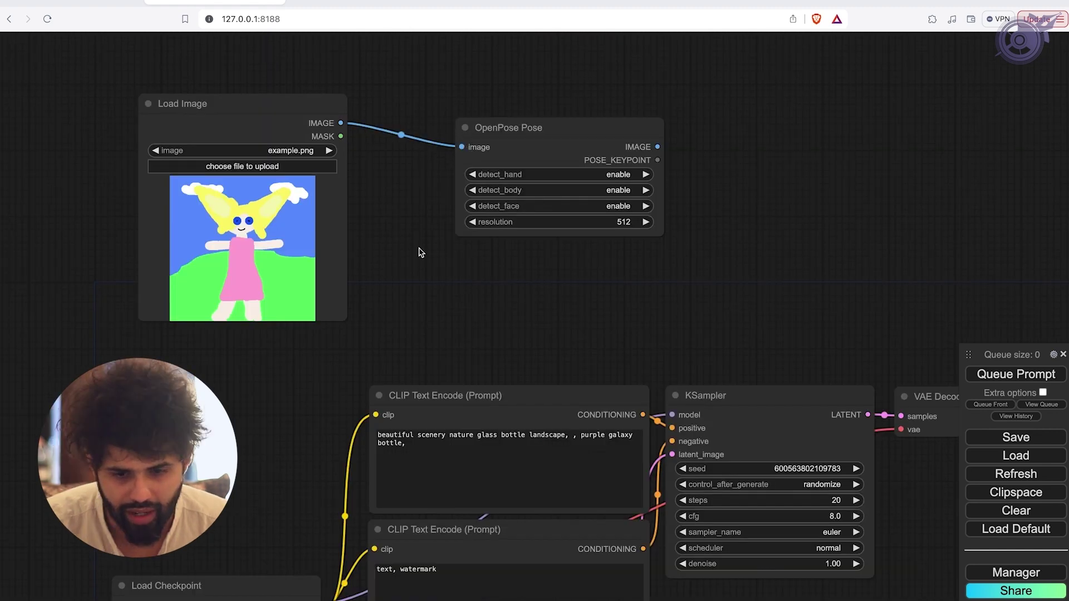
Add a Preview Image node after the OpenPose Pose node and connect the pose node's IMAGE output to it.
{"action": "scroll", "coordinate": [779, 167], "scroll_direction": "up", "scroll_amount": 7}
{"action": "scroll", "coordinate": [782, 167], "scroll_direction": "down", "scroll_amount": 5}
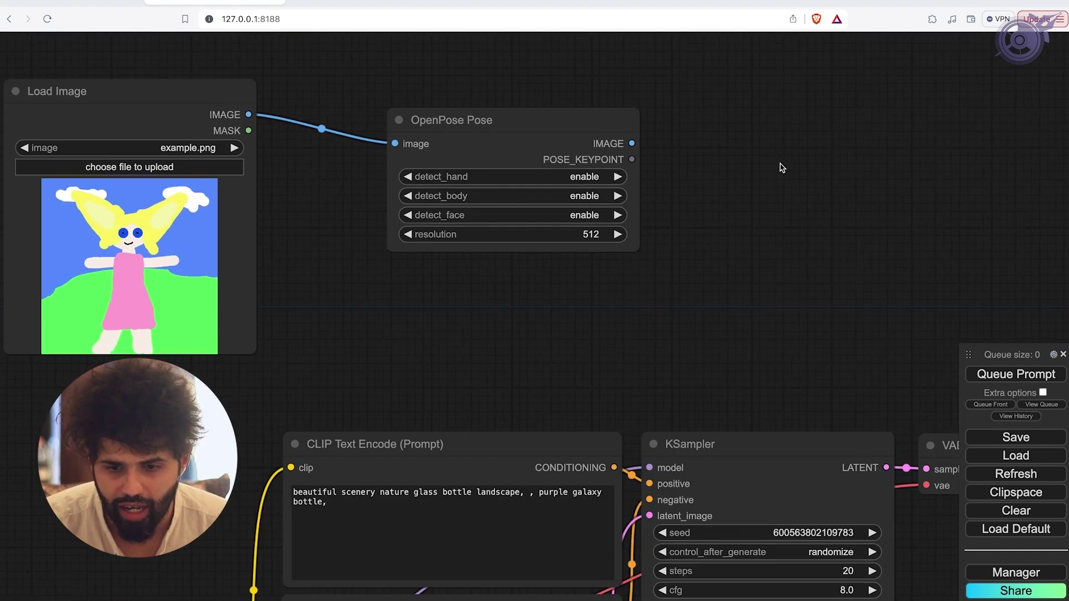
{"action": "right_click", "coordinate": [767, 128]}
{"action": "left_click", "coordinate": [790, 127]}
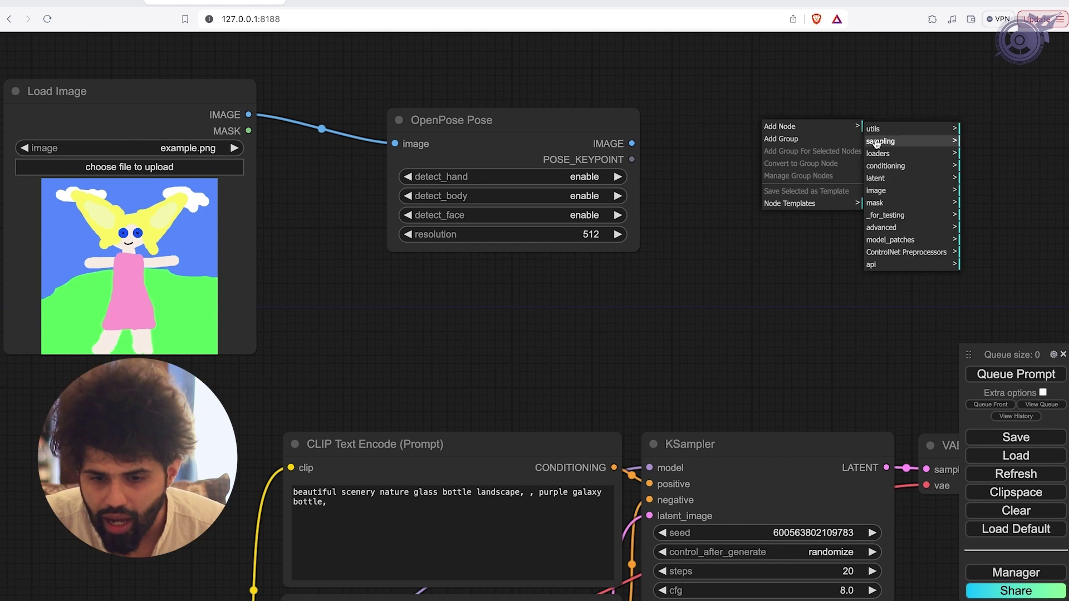
{"action": "left_click", "coordinate": [885, 191]}
{"action": "left_click", "coordinate": [989, 220]}
{"action": "left_click_drag", "start_coordinate": [631, 143], "coordinate": [799, 138]}
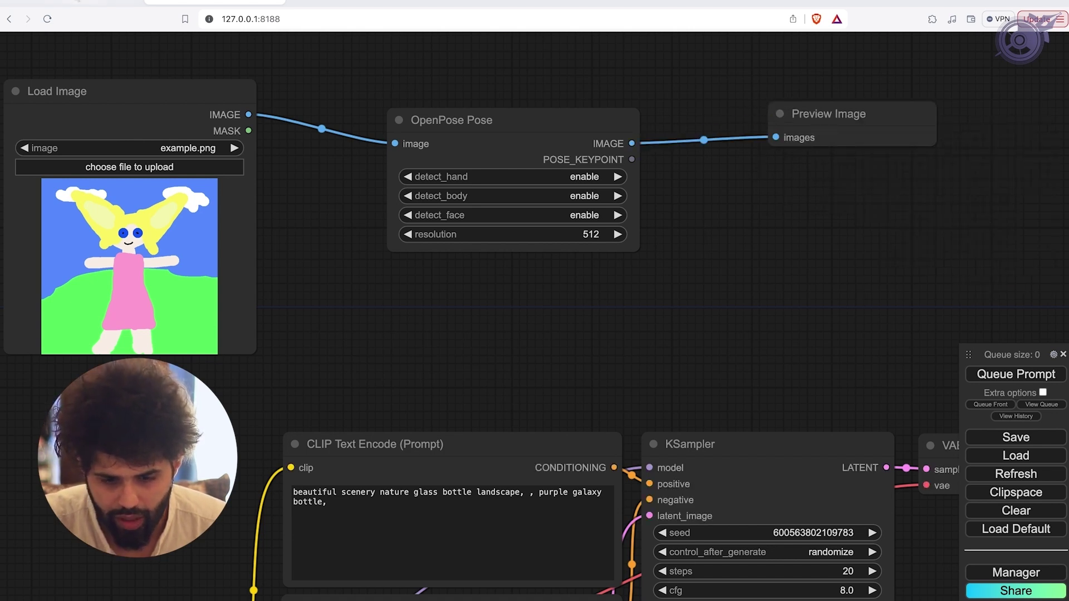
Switch to Lexica, open the painting of a man in a suit writing, and save it to the Downloads folder.
{"action": "left_click", "coordinate": [73, 2]}
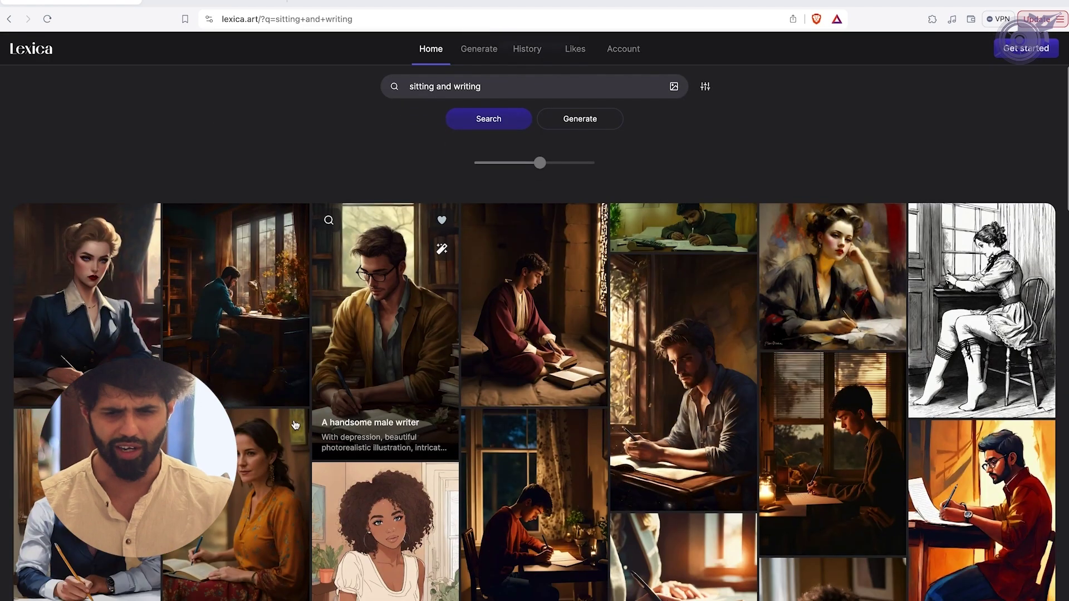
{"action": "scroll", "coordinate": [319, 359], "scroll_direction": "down", "scroll_amount": 2}
{"action": "left_click", "coordinate": [111, 446]}
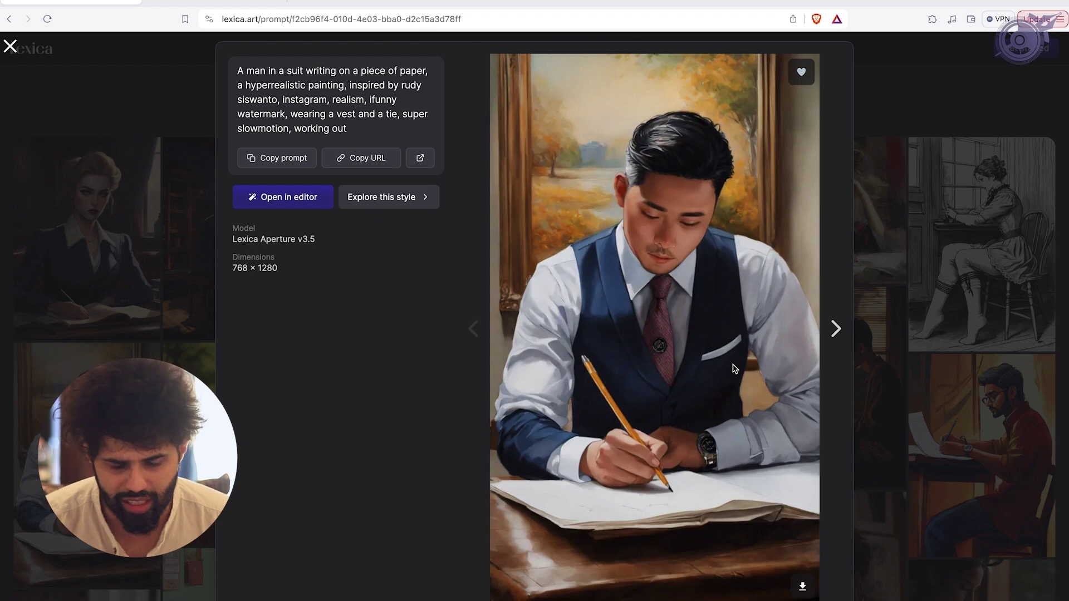
{"action": "left_click", "coordinate": [804, 592]}
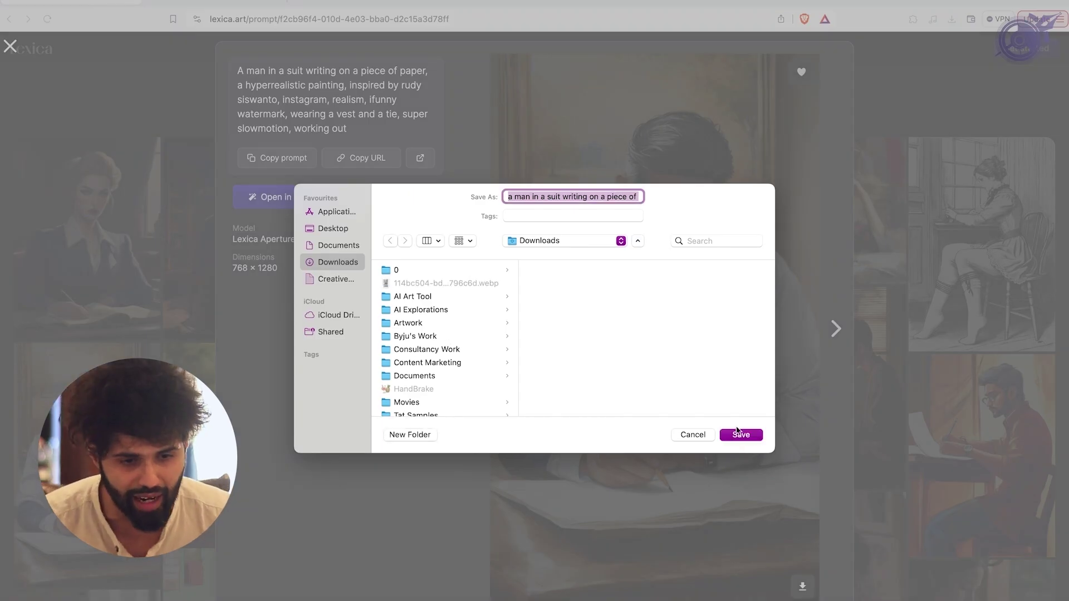
{"action": "left_click", "coordinate": [739, 434]}
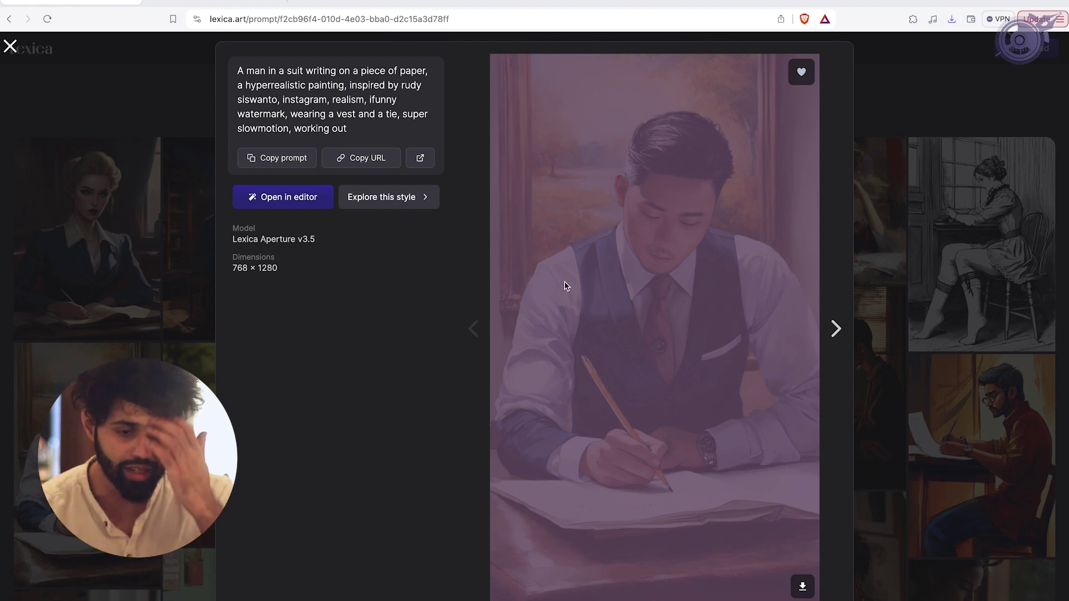
Return to ComfyUI and upload "a man in a suit writing on a piece of paper.jpg" into the Load Image node.
{"action": "left_click", "coordinate": [215, 4]}
{"action": "left_click", "coordinate": [216, 148]}
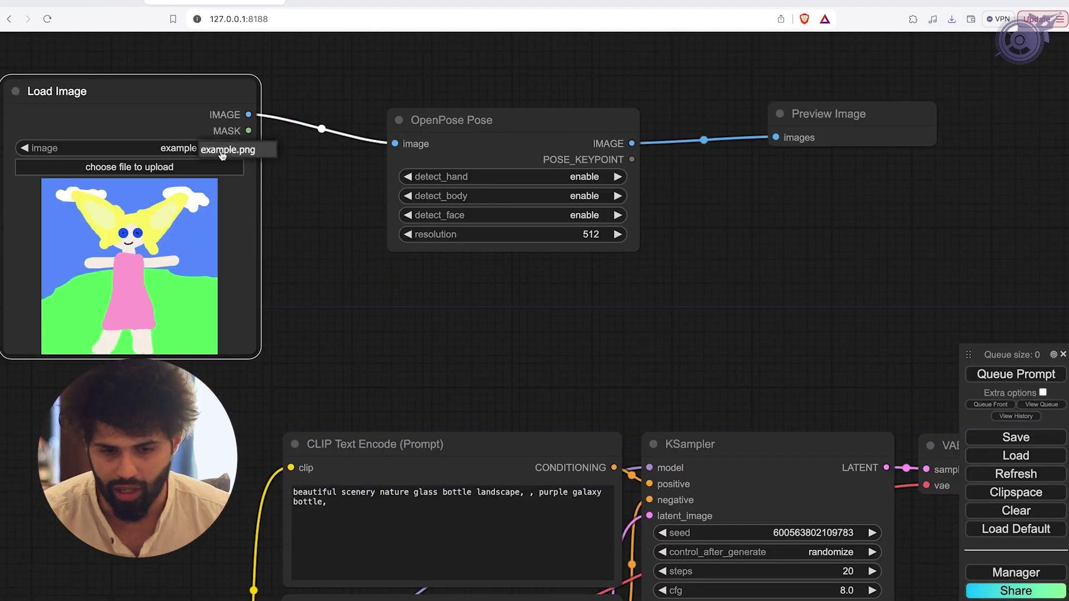
{"action": "left_click", "coordinate": [140, 167]}
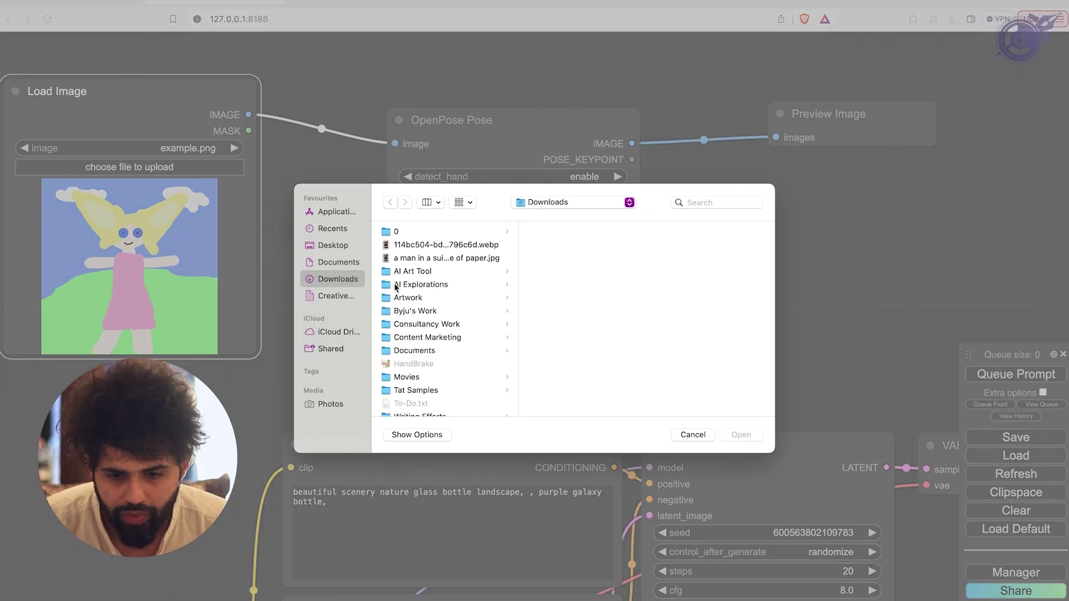
{"action": "left_click", "coordinate": [448, 258]}
{"action": "left_click", "coordinate": [741, 435]}
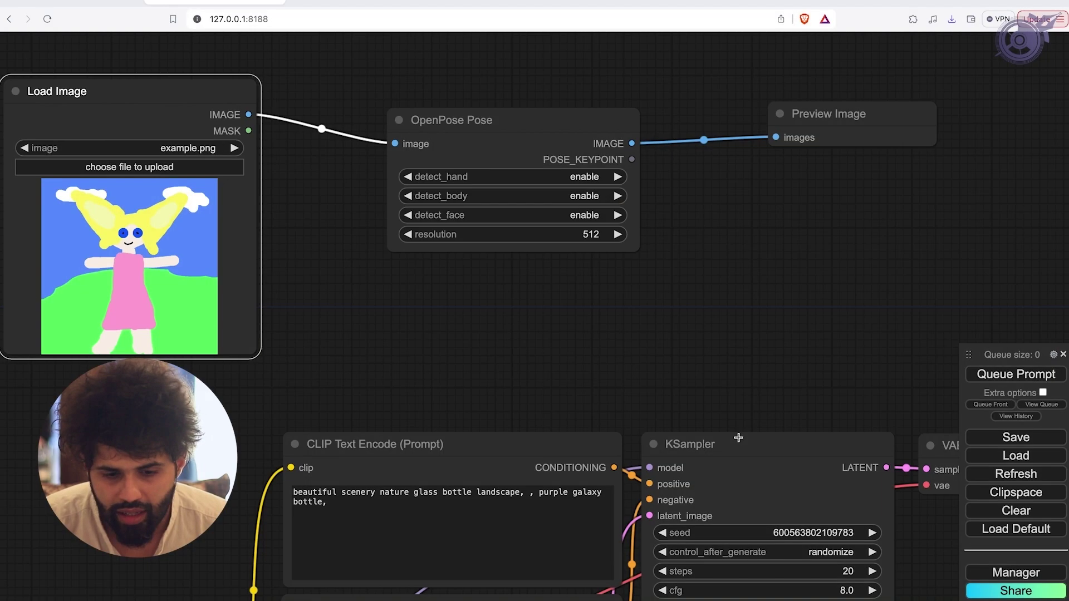
Queue the prompt to generate the OpenPose skeleton preview of the uploaded image.
{"action": "left_click", "coordinate": [982, 378]}
{"action": "scroll", "coordinate": [649, 346], "scroll_direction": "down", "scroll_amount": 5}
{"action": "scroll", "coordinate": [649, 345], "scroll_direction": "up", "scroll_amount": 3}
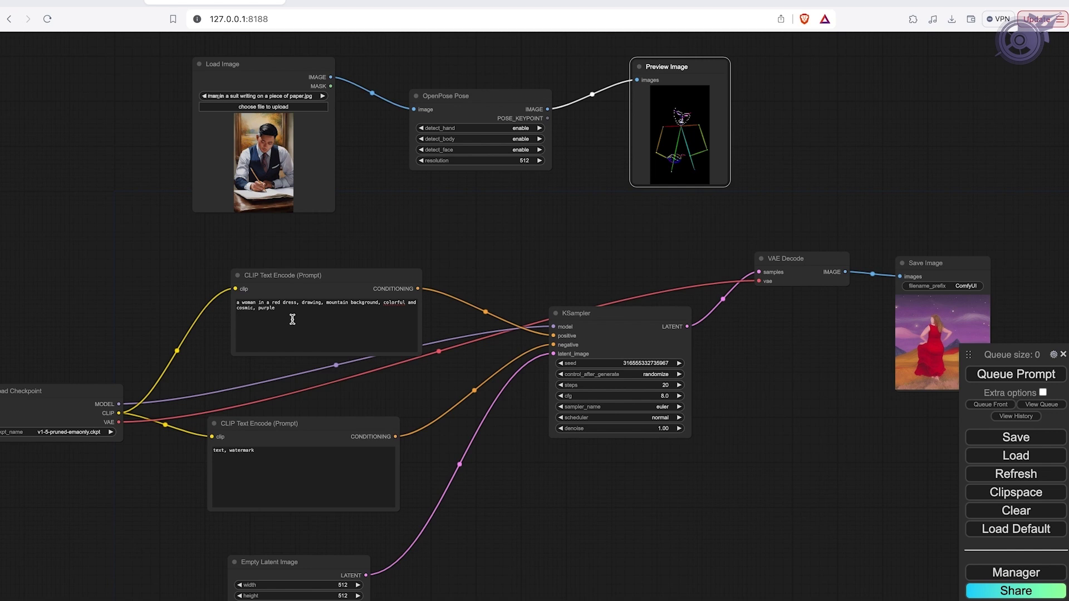
Add an Apply ControlNet node and wire it between the positive prompt's conditioning output and the KSampler's positive input.
{"action": "double_click", "coordinate": [833, 119]}
{"action": "type", "text": "controlnet"}
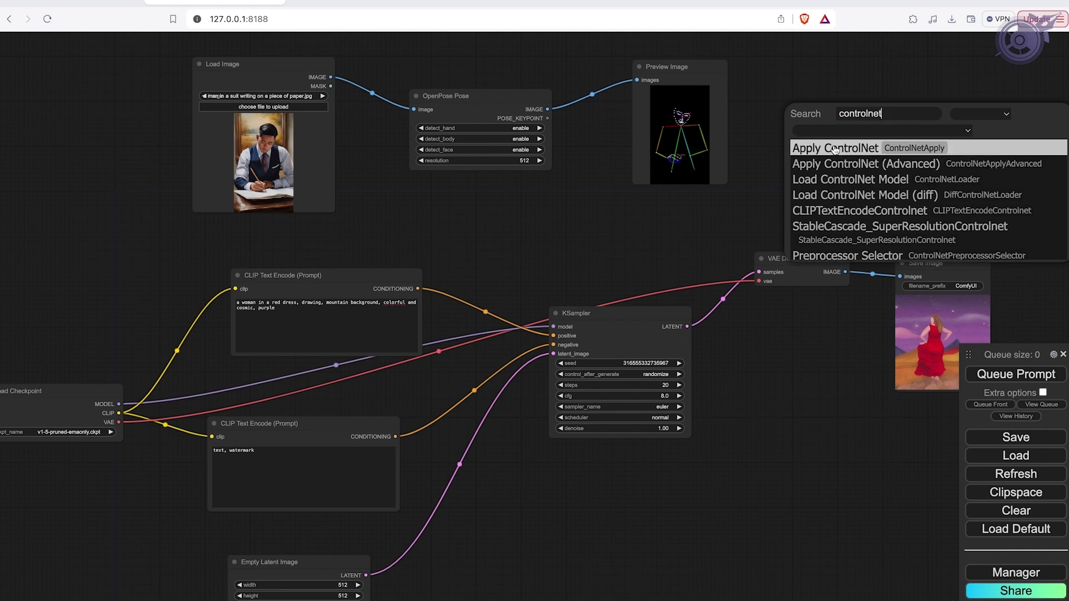
{"action": "left_click", "coordinate": [915, 149]}
{"action": "left_click_drag", "start_coordinate": [552, 335], "coordinate": [788, 124]}
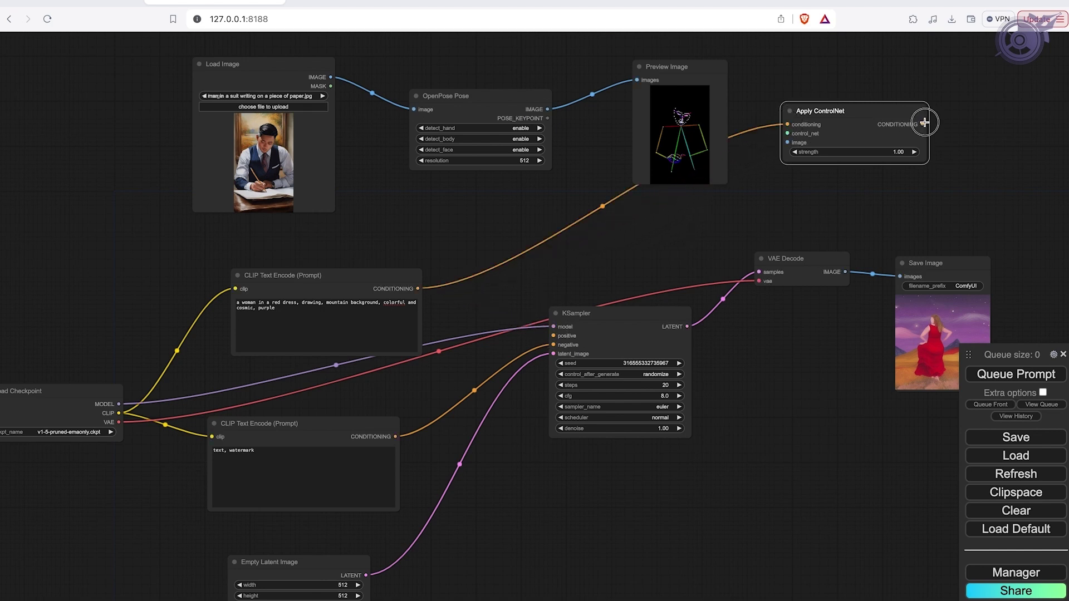
{"action": "left_click_drag", "start_coordinate": [923, 124], "coordinate": [554, 334]}
Rearrange the graph with Apply ControlNet above the KSampler, and space out the prompt, latent, VAE Decode and Save Image nodes.
{"action": "left_click_drag", "start_coordinate": [866, 115], "coordinate": [660, 217]}
{"action": "left_click_drag", "start_coordinate": [612, 314], "coordinate": [684, 374]}
{"action": "left_click_drag", "start_coordinate": [293, 423], "coordinate": [292, 441]}
{"action": "left_click_drag", "start_coordinate": [291, 562], "coordinate": [295, 571]}
{"action": "left_click", "coordinate": [292, 275]}
{"action": "left_click_drag", "start_coordinate": [291, 275], "coordinate": [252, 271]}
{"action": "left_click_drag", "start_coordinate": [810, 258], "coordinate": [818, 306]}
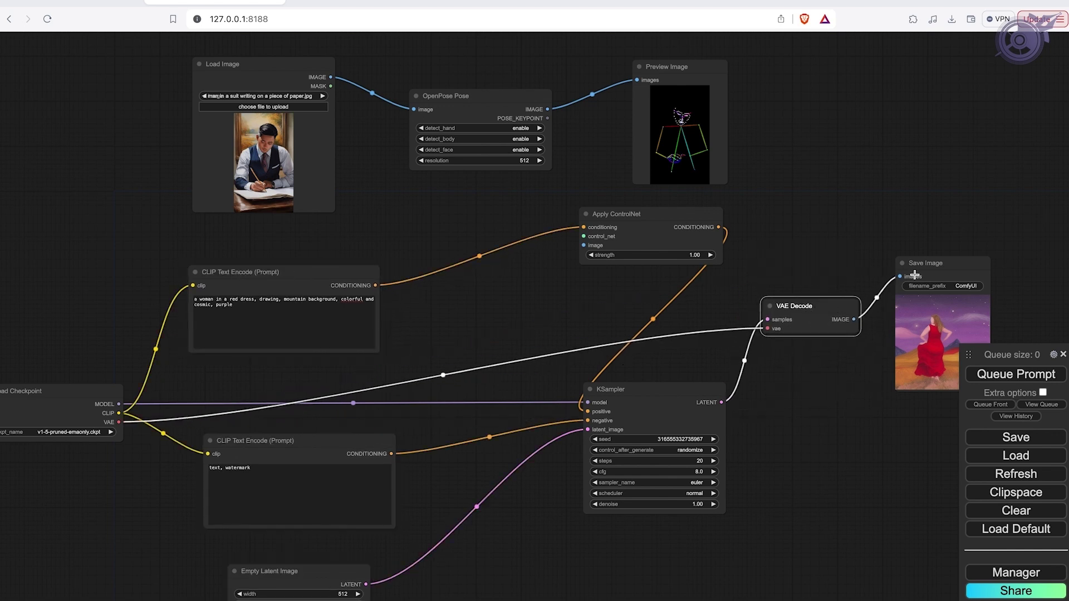
{"action": "left_click_drag", "start_coordinate": [914, 275], "coordinate": [901, 306]}
{"action": "left_click_drag", "start_coordinate": [656, 215], "coordinate": [679, 224]}
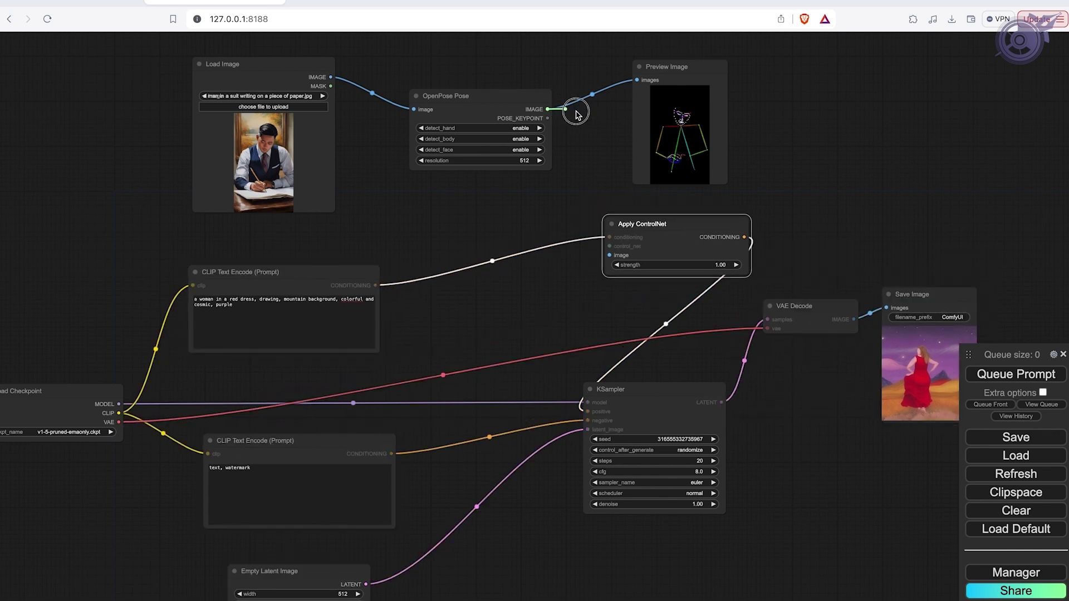
Connect OpenPose Pose's IMAGE output to Apply ControlNet, and add a Load ControlNet Model node wired to its control_net input.
{"action": "left_click_drag", "start_coordinate": [609, 255], "coordinate": [609, 255]}
{"action": "double_click", "coordinate": [447, 238]}
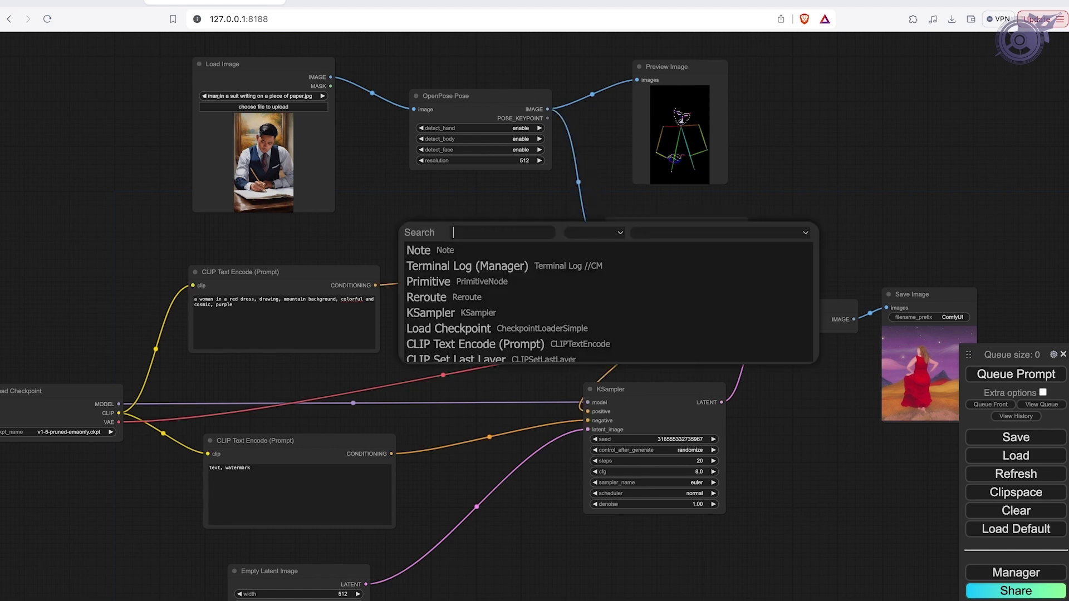
{"action": "type", "text": "control"}
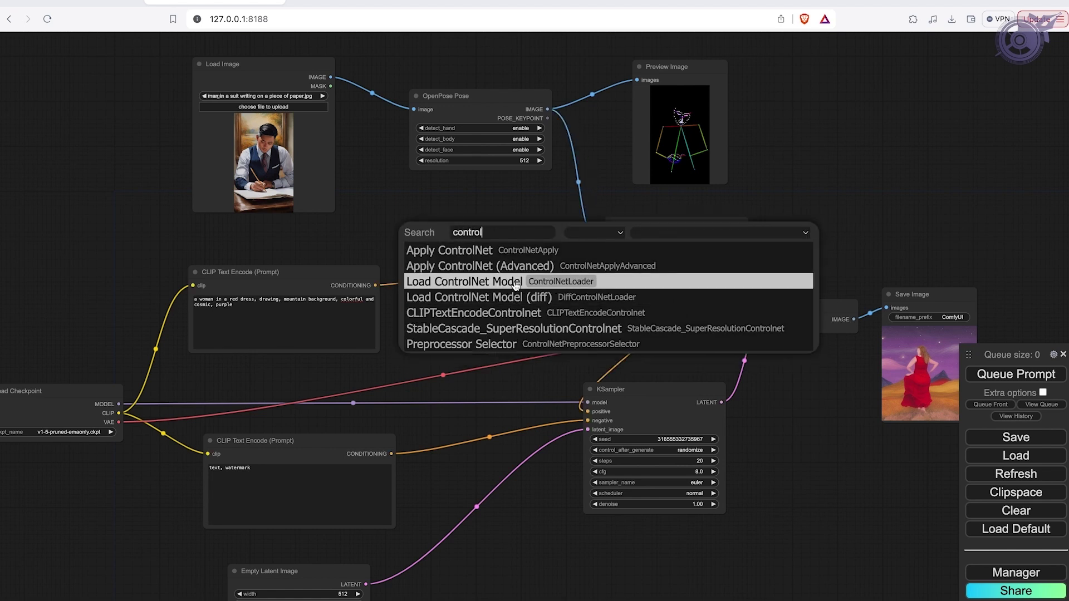
{"action": "left_click", "coordinate": [478, 284]}
{"action": "left_click_drag", "start_coordinate": [510, 236], "coordinate": [485, 249]}
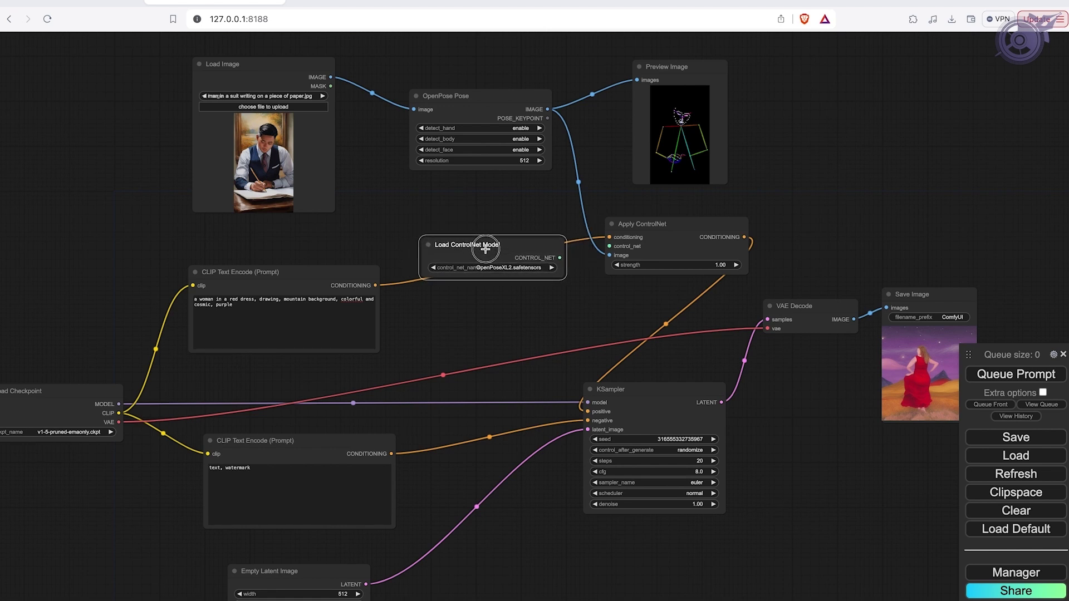
{"action": "left_click_drag", "start_coordinate": [557, 259], "coordinate": [608, 245]}
{"action": "mouse_move", "coordinate": [489, 243]}
{"action": "left_mouse_down"}
{"action": "mouse_move", "coordinate": [482, 224]}
{"action": "mouse_move", "coordinate": [475, 233]}
{"action": "left_mouse_up"}
Move the positive prompt node below the Load ControlNet Model node and queue the prompt with the ControlNet connected.
{"action": "left_click_drag", "start_coordinate": [295, 272], "coordinate": [258, 276]}
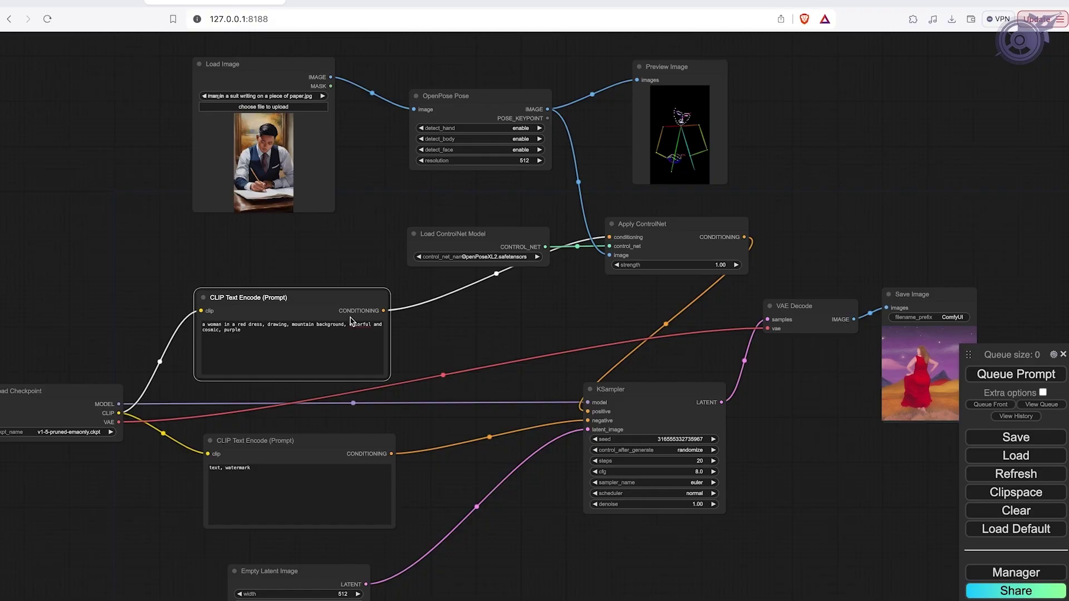
{"action": "left_click", "coordinate": [274, 337]}
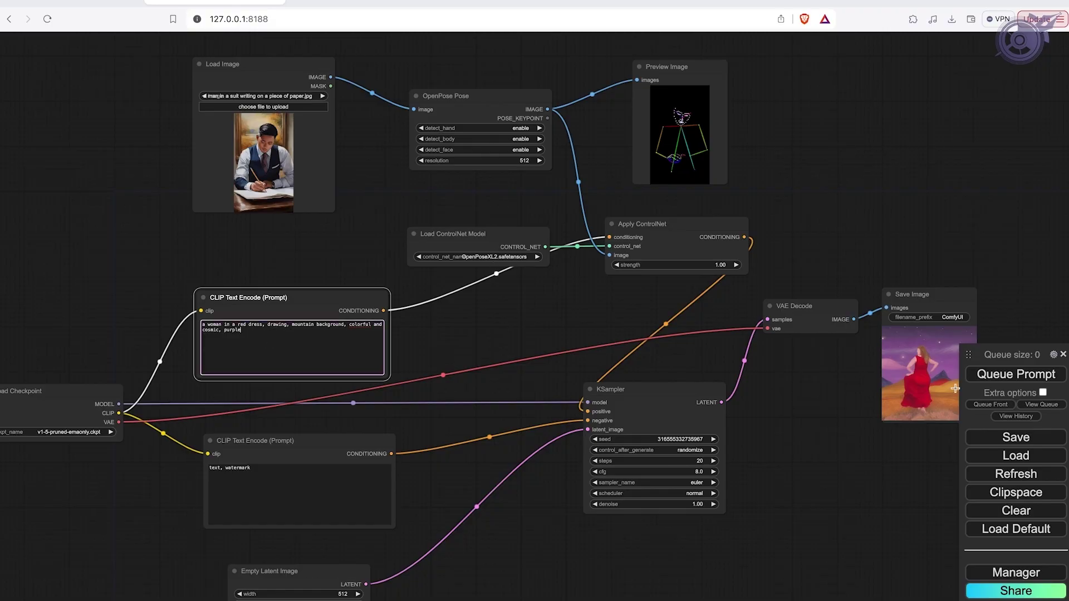
{"action": "left_click", "coordinate": [986, 376]}
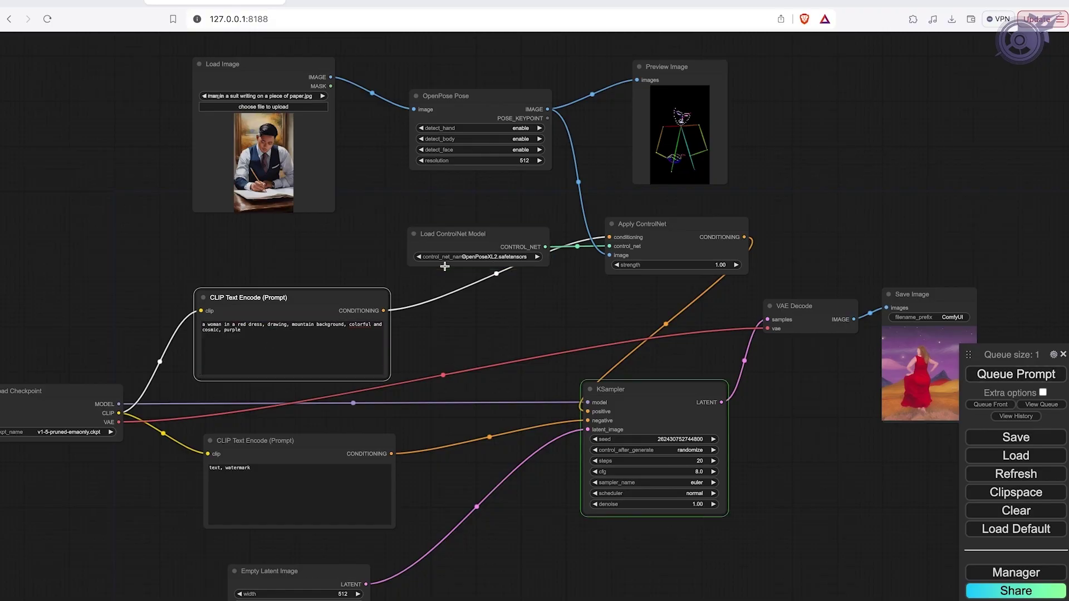